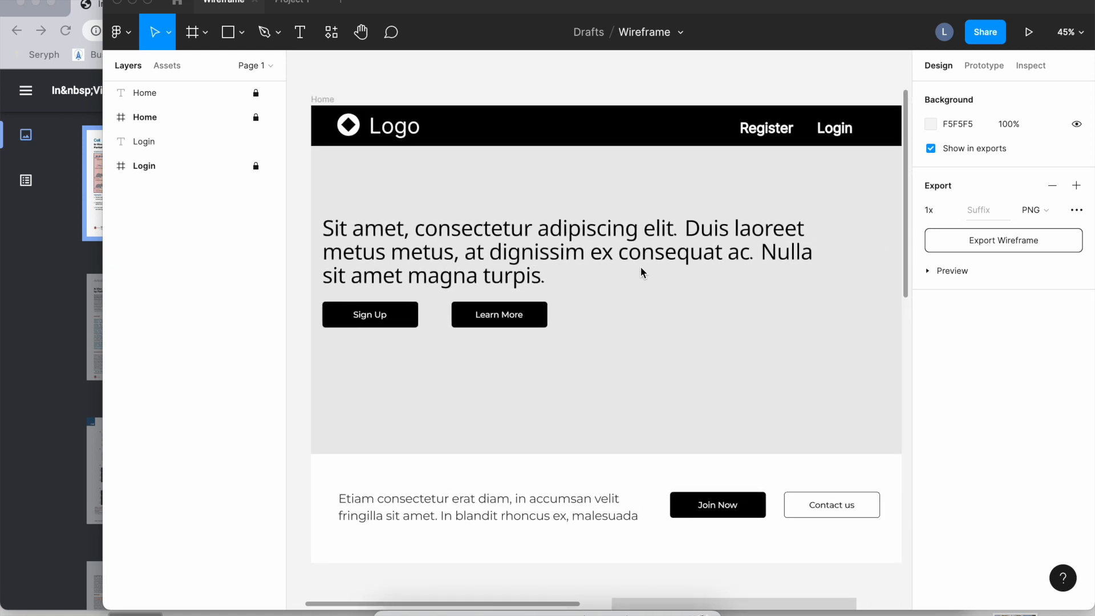
Examine the Home and Login page frames of the Wireframe file, from navbar to footer.
{"action": "scroll", "coordinate": [553, 254], "scroll_direction": "down", "scroll_amount": 8}
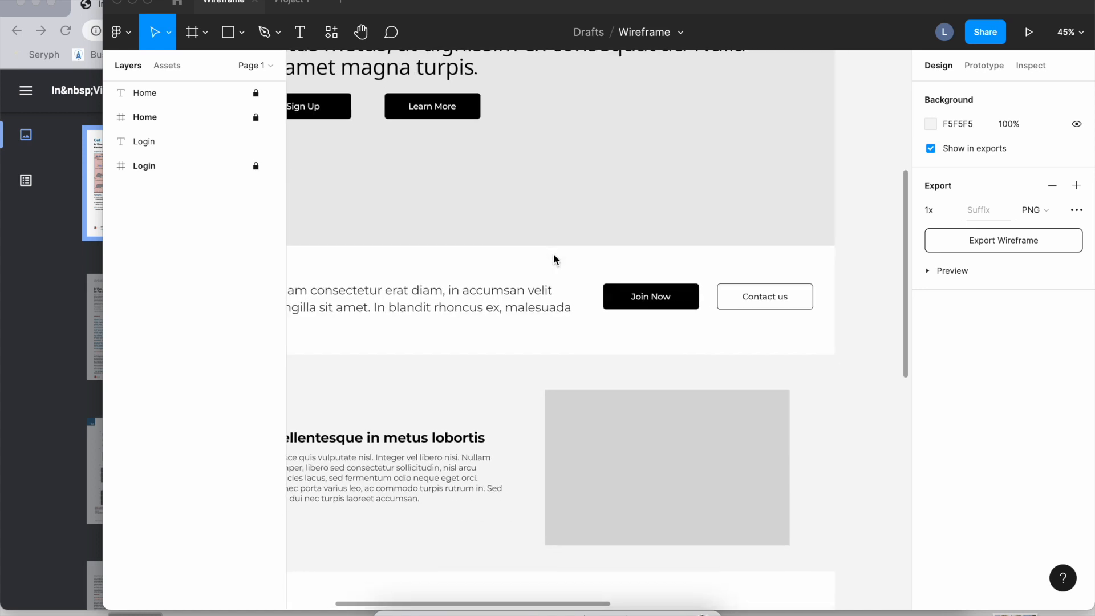
{"action": "scroll", "coordinate": [553, 253], "scroll_direction": "up", "scroll_amount": 6}
{"action": "scroll", "coordinate": [553, 254], "scroll_direction": "down", "scroll_amount": 2}
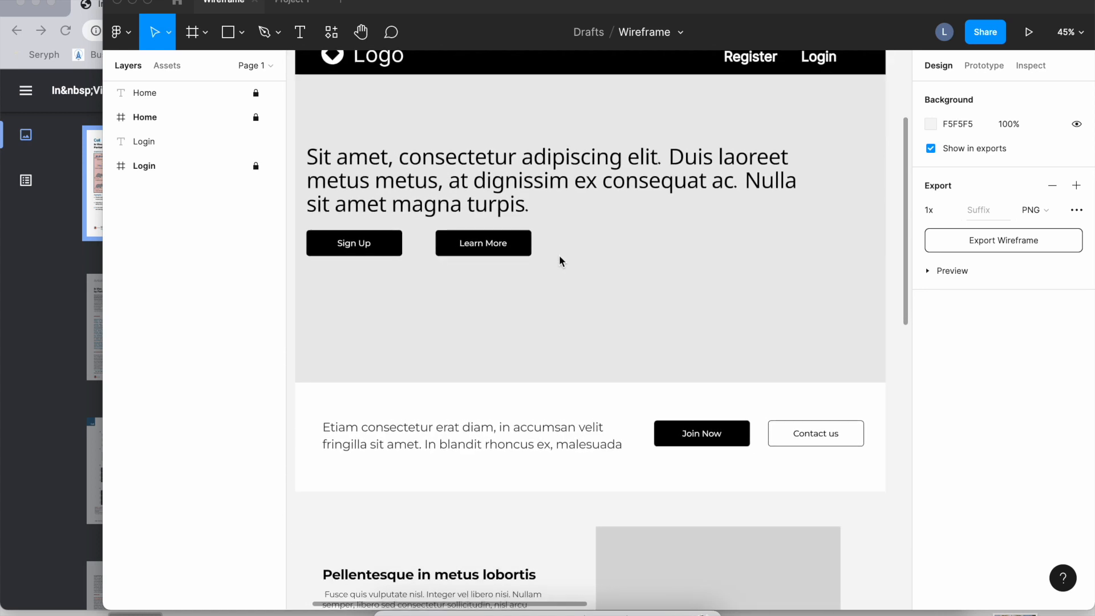
{"action": "scroll", "coordinate": [559, 255], "scroll_direction": "up", "scroll_amount": 3}
{"action": "scroll", "coordinate": [559, 255], "scroll_direction": "down", "scroll_amount": 6}
{"action": "scroll", "coordinate": [558, 255], "scroll_direction": "right", "scroll_amount": 2}
{"action": "scroll", "coordinate": [558, 255], "scroll_direction": "right", "scroll_amount": 3}
{"action": "scroll", "coordinate": [559, 256], "scroll_direction": "up", "scroll_amount": 5}
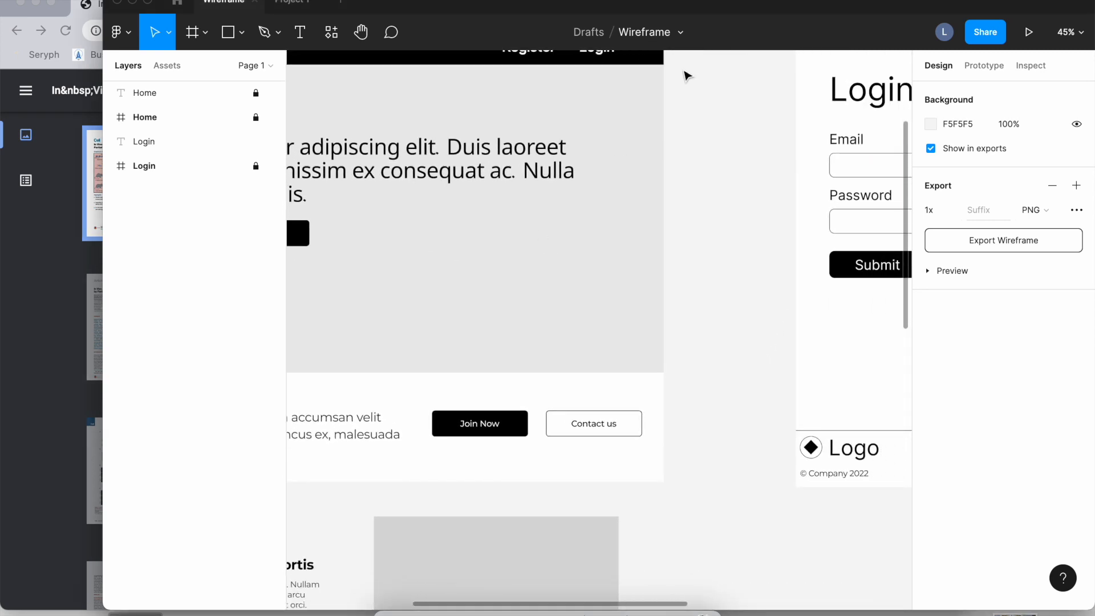
{"action": "scroll", "coordinate": [707, 187], "scroll_direction": "down", "scroll_amount": 1}
{"action": "scroll", "coordinate": [707, 187], "scroll_direction": "down", "scroll_amount": 5}
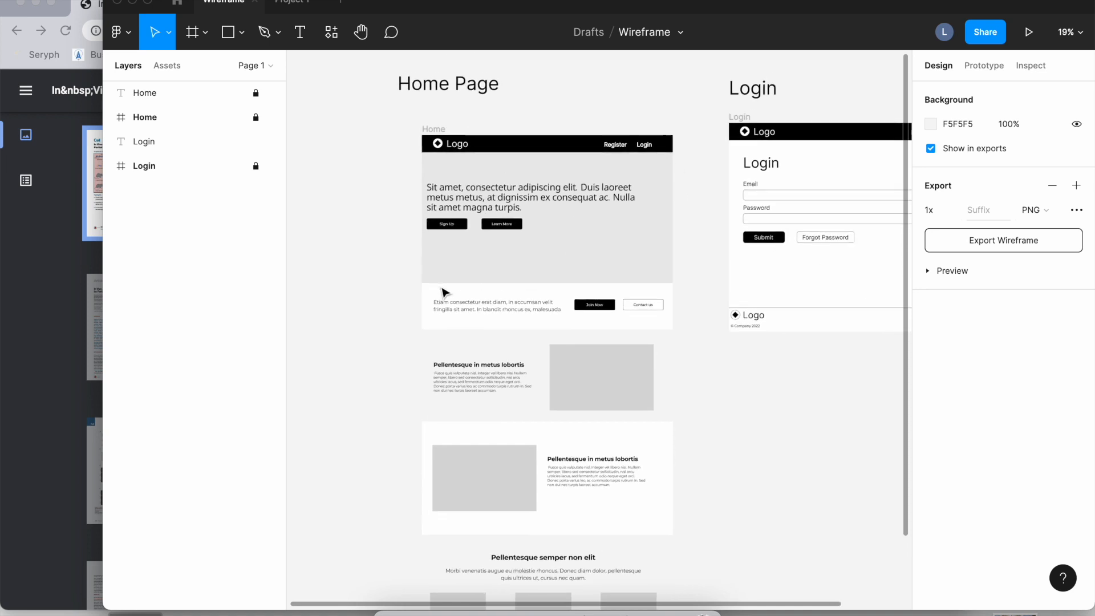
{"action": "scroll", "coordinate": [442, 290], "scroll_direction": "down", "scroll_amount": 3}
{"action": "scroll", "coordinate": [442, 292], "scroll_direction": "right", "scroll_amount": 1}
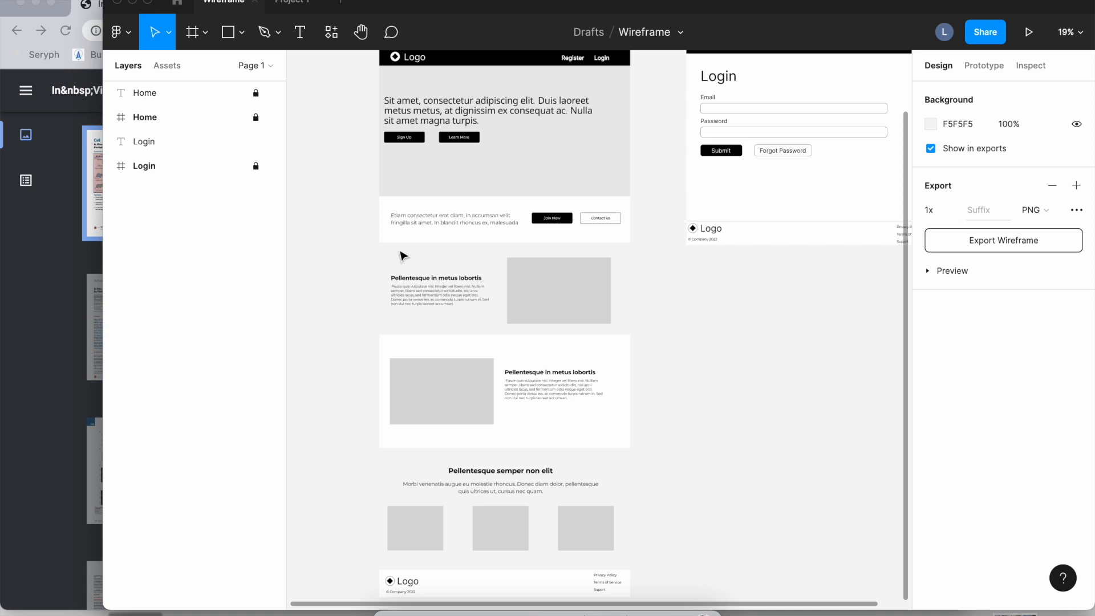
{"action": "scroll", "coordinate": [403, 256], "scroll_direction": "up", "scroll_amount": 3}
Compare the finished Project 1 design with the Wireframe file, including the lower home page sections.
{"action": "left_click", "coordinate": [302, 3]}
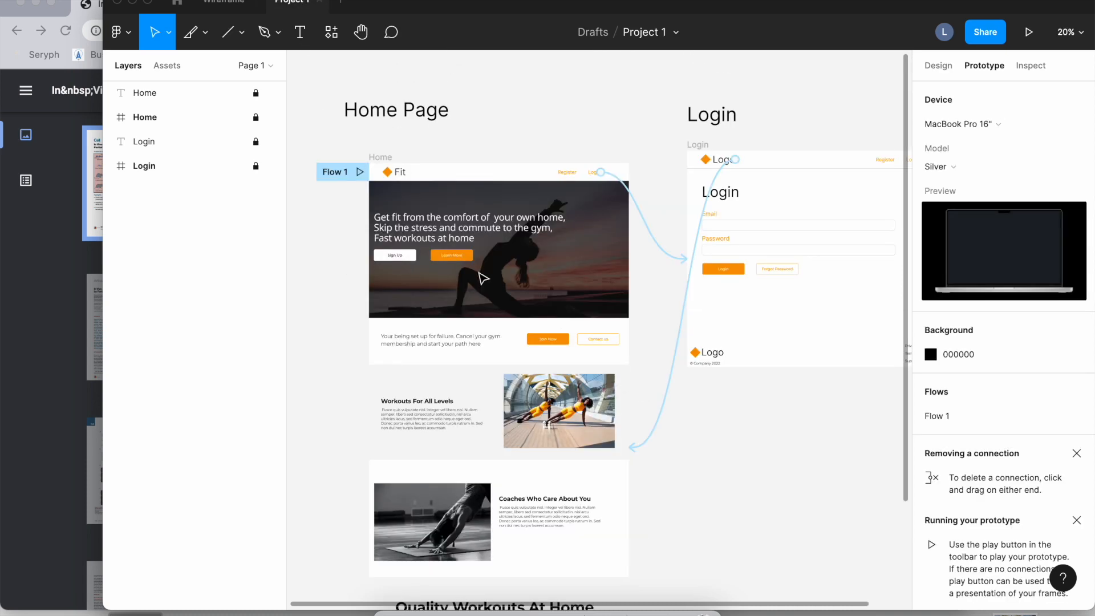
{"action": "scroll", "coordinate": [439, 216], "scroll_direction": "up", "scroll_amount": 5}
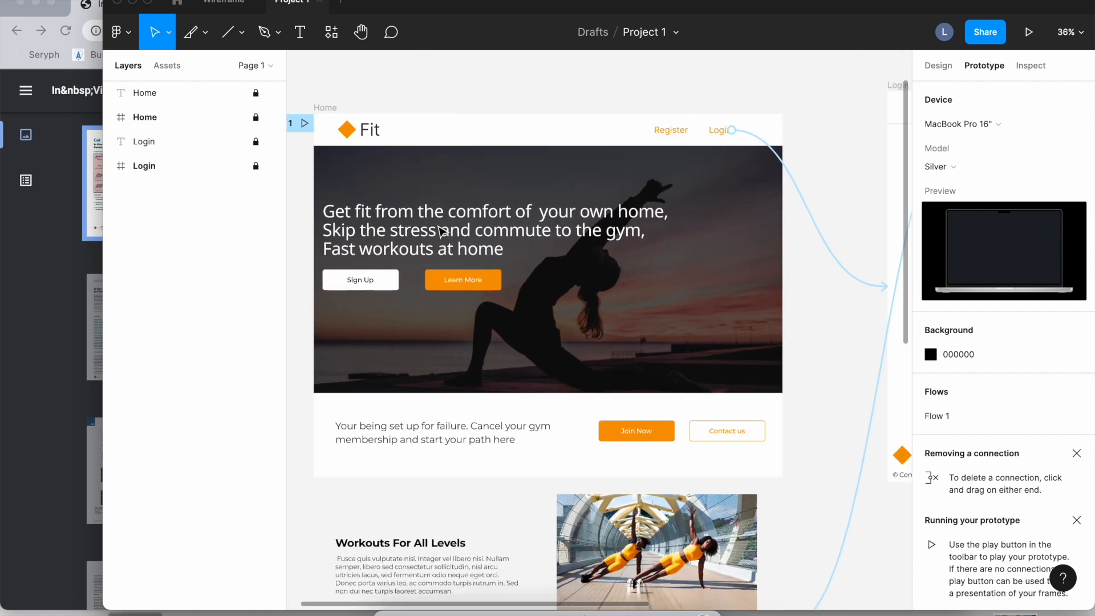
{"action": "scroll", "coordinate": [440, 225], "scroll_direction": "down", "scroll_amount": 1}
{"action": "scroll", "coordinate": [444, 242], "scroll_direction": "down", "scroll_amount": 2}
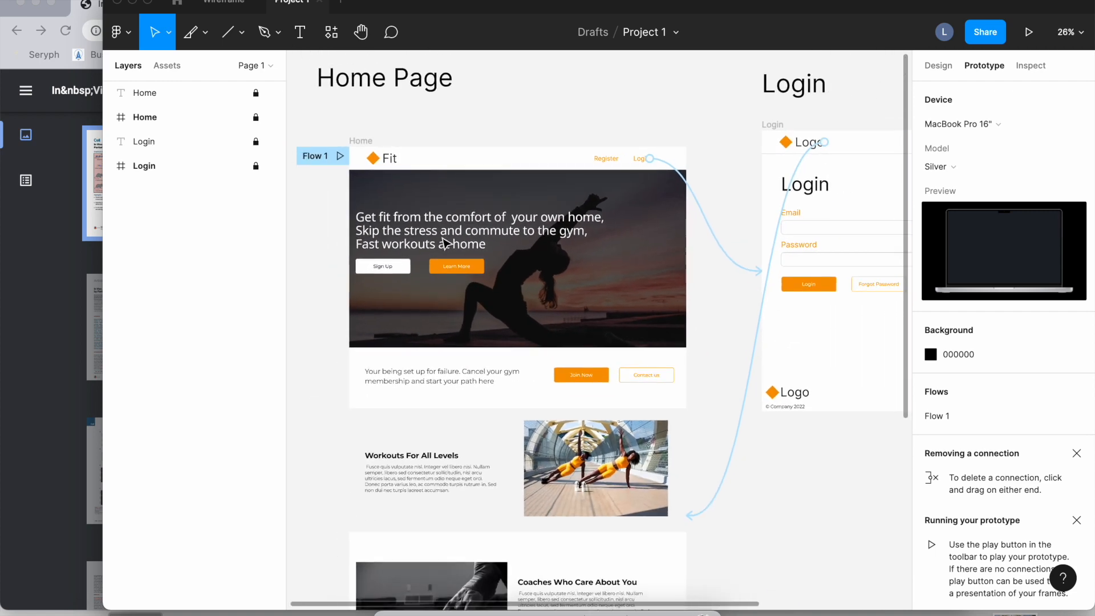
{"action": "scroll", "coordinate": [444, 242], "scroll_direction": "down", "scroll_amount": 6}
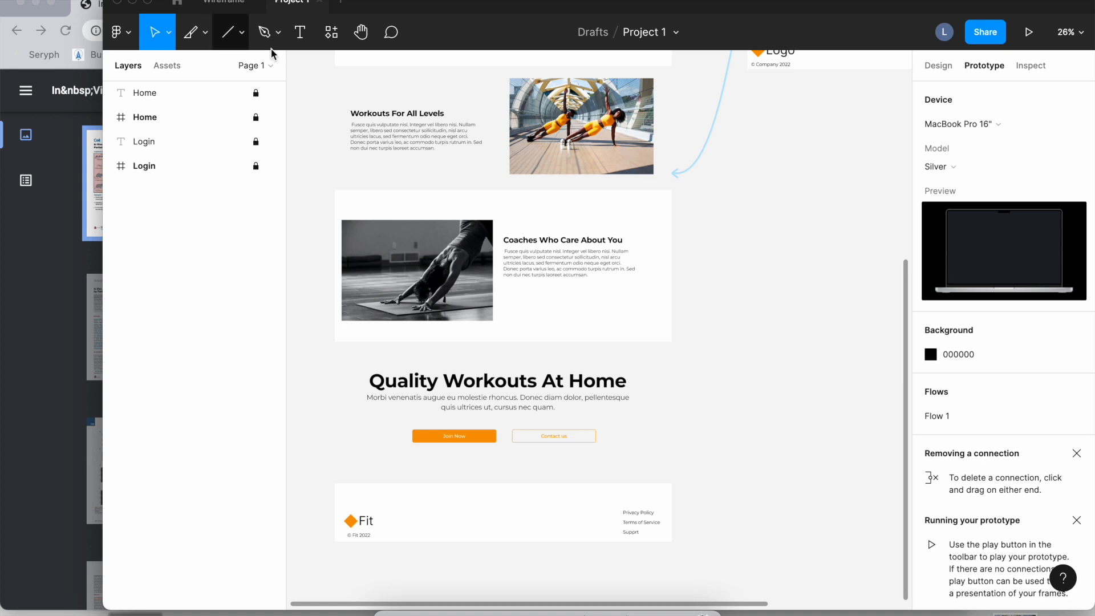
{"action": "left_click", "coordinate": [223, 4]}
{"action": "scroll", "coordinate": [532, 532], "scroll_direction": "down", "scroll_amount": 5}
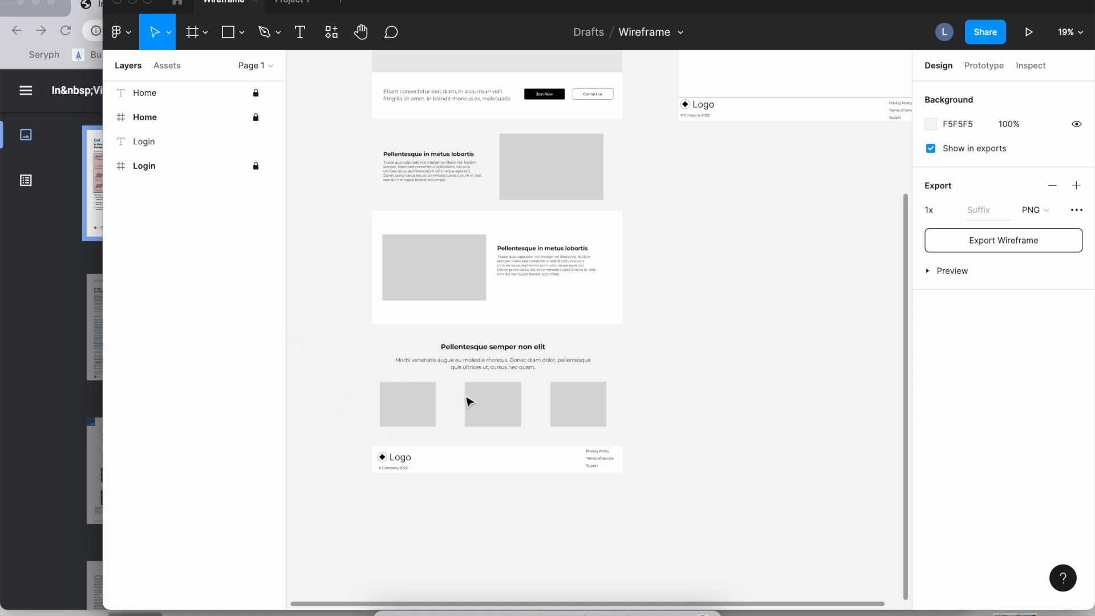
{"action": "left_click", "coordinate": [302, 3]}
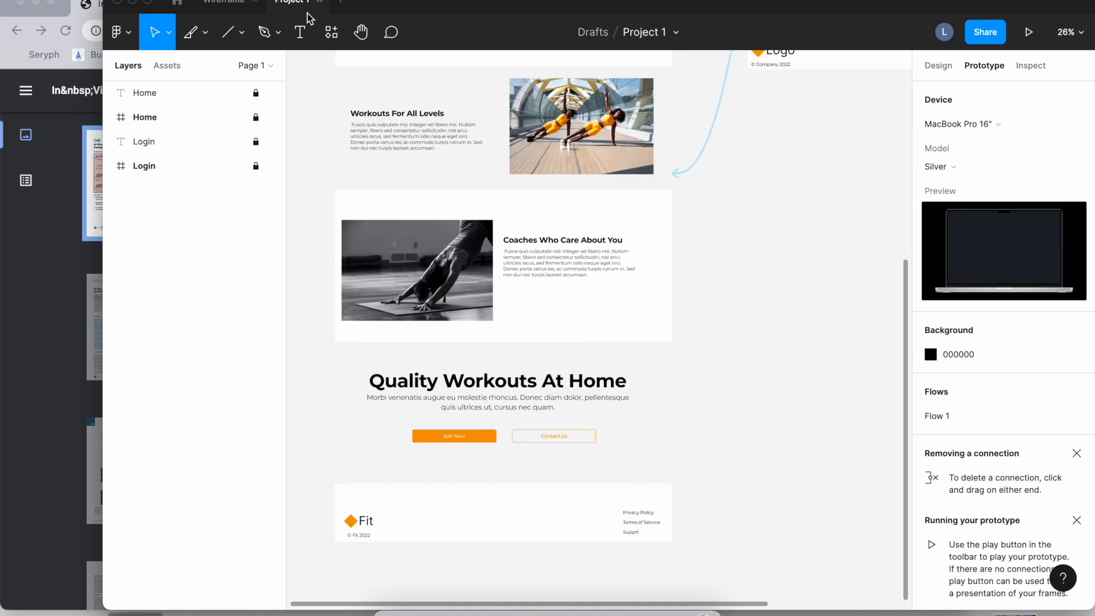
{"action": "scroll", "coordinate": [409, 450], "scroll_direction": "up", "scroll_amount": 5}
{"action": "scroll", "coordinate": [408, 450], "scroll_direction": "left", "scroll_amount": 2}
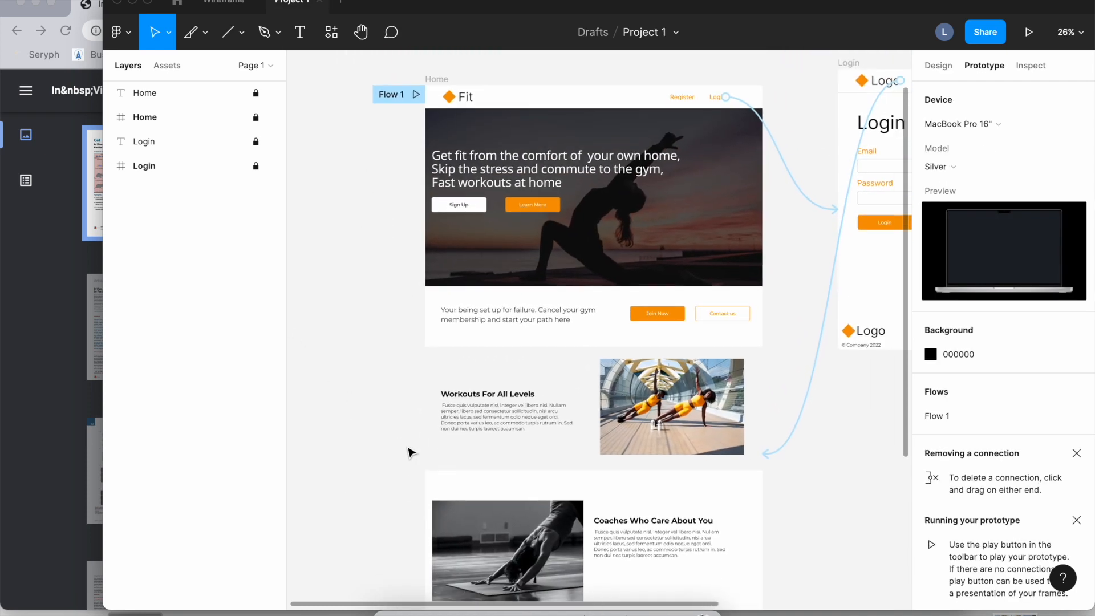
Duplicate the Wireframe file from the recently viewed files and open the copy.
{"action": "left_click", "coordinate": [171, 3]}
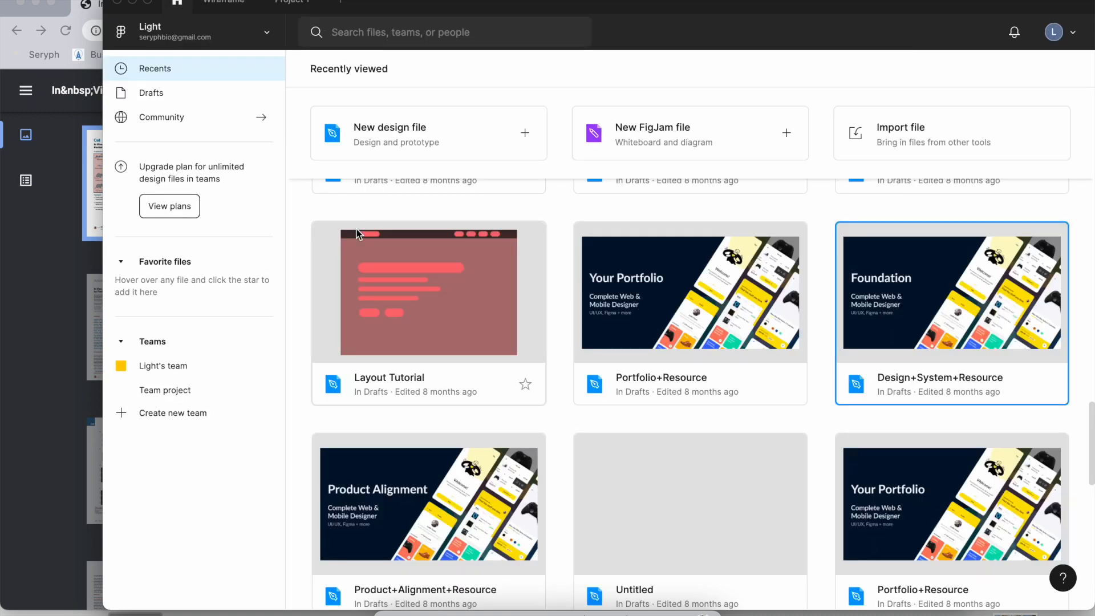
{"action": "scroll", "coordinate": [348, 182], "scroll_direction": "down", "scroll_amount": 10}
{"action": "scroll", "coordinate": [449, 436], "scroll_direction": "up", "scroll_amount": 12}
{"action": "scroll", "coordinate": [449, 365], "scroll_direction": "down", "scroll_amount": 3}
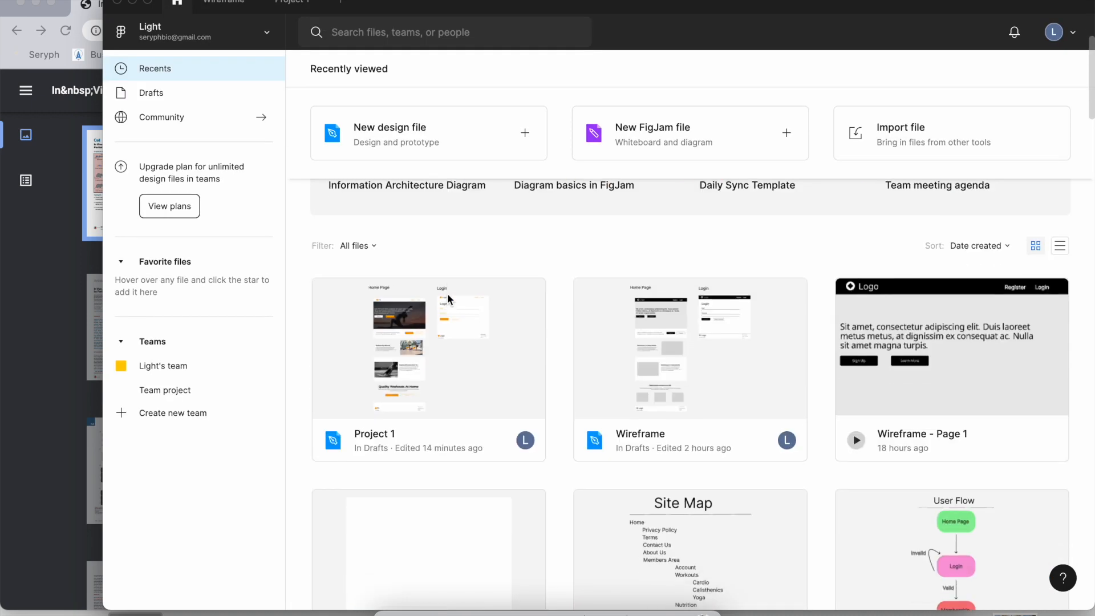
{"action": "left_click", "coordinate": [680, 348]}
{"action": "right_click", "coordinate": [679, 347]}
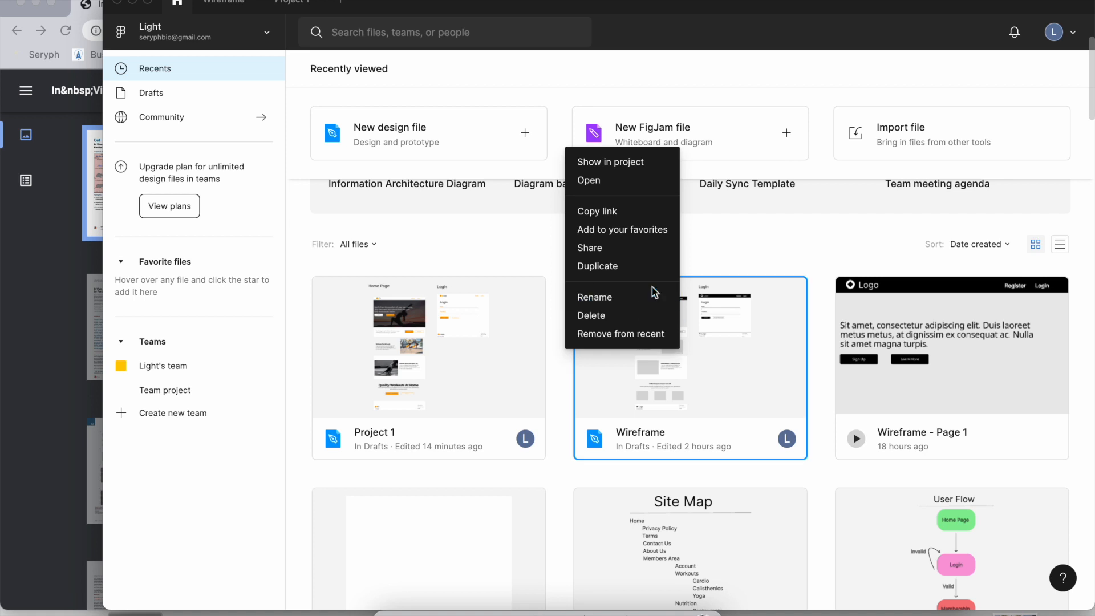
{"action": "left_click", "coordinate": [635, 264]}
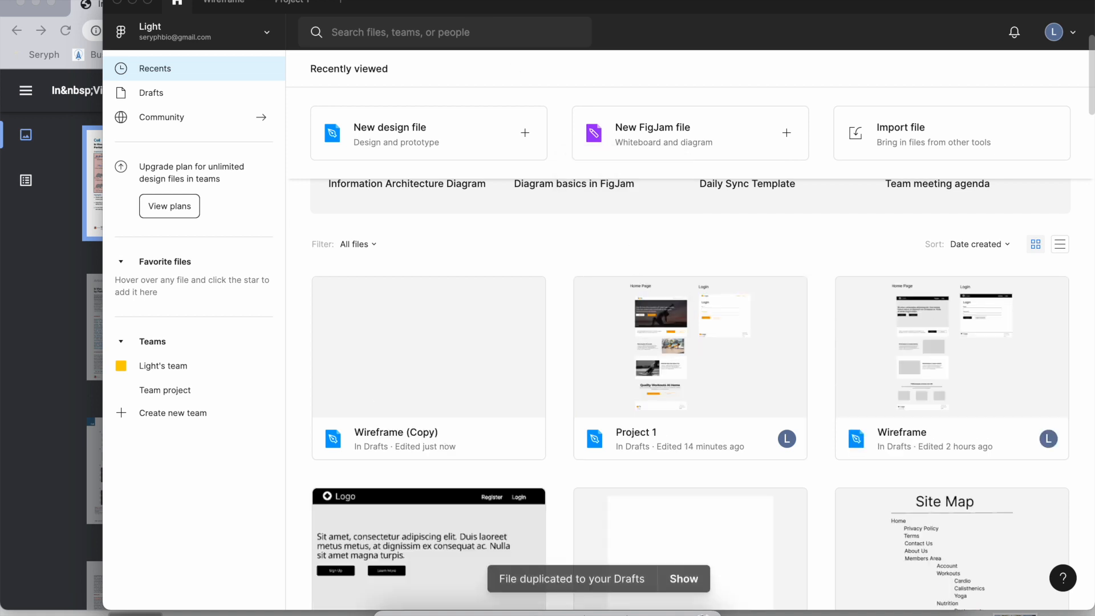
{"action": "double_click", "coordinate": [441, 348]}
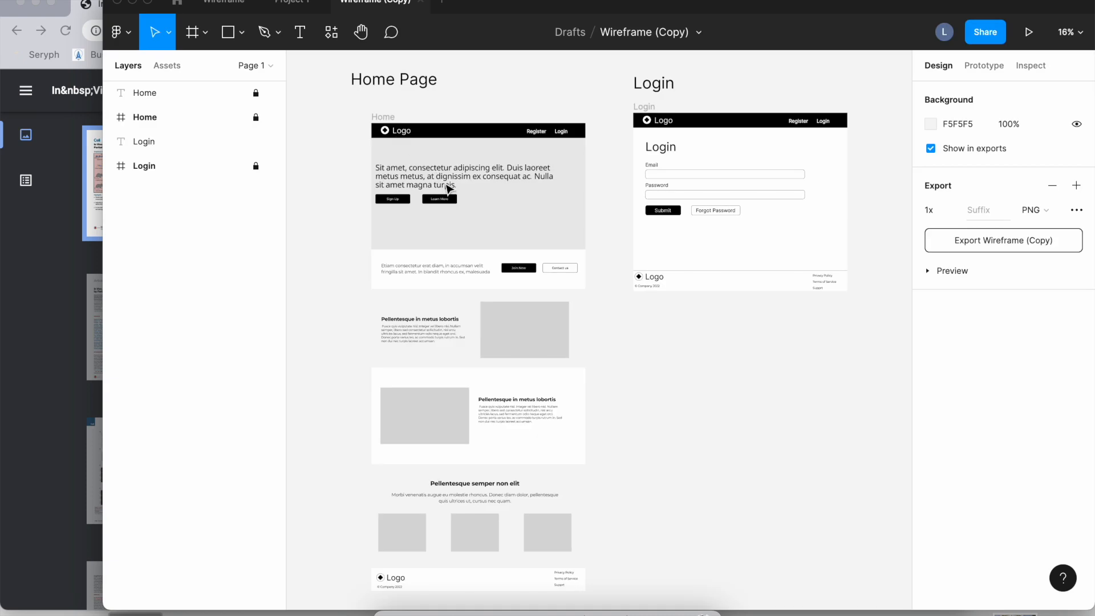
Unlock the Home title text layer in the copy and expand the Home frame's layers.
{"action": "scroll", "coordinate": [448, 188], "scroll_direction": "up", "scroll_amount": 3}
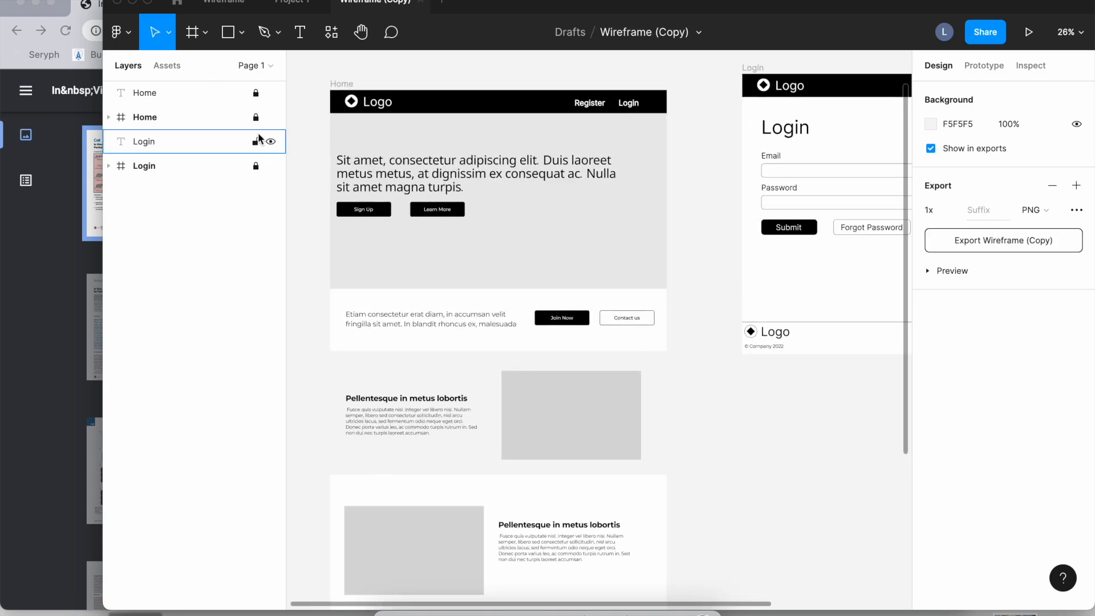
{"action": "left_click", "coordinate": [255, 97]}
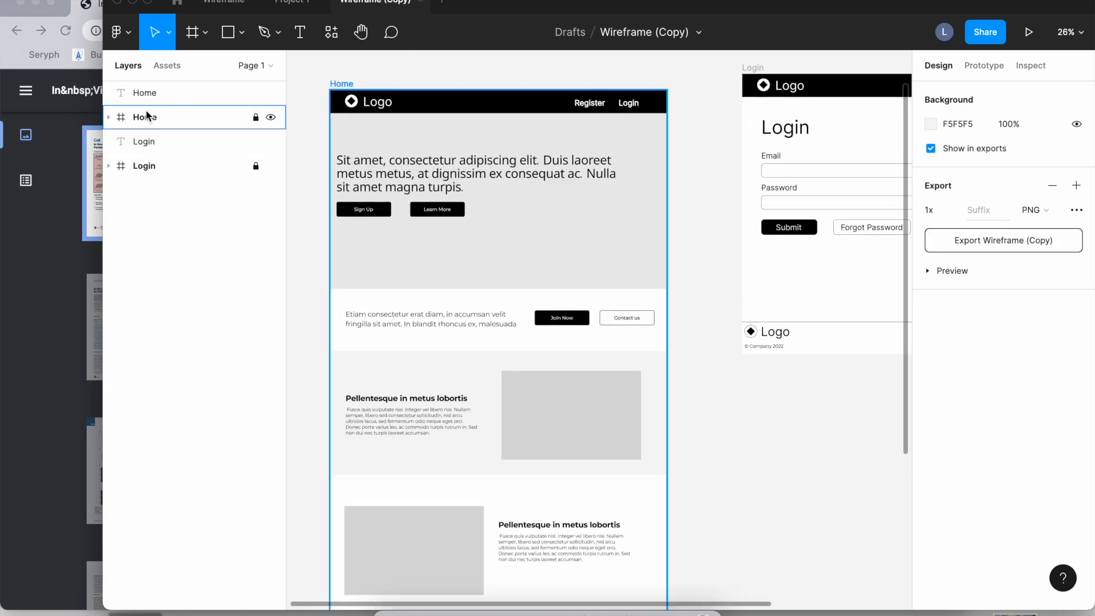
{"action": "left_click", "coordinate": [140, 118]}
{"action": "left_click", "coordinate": [109, 117]}
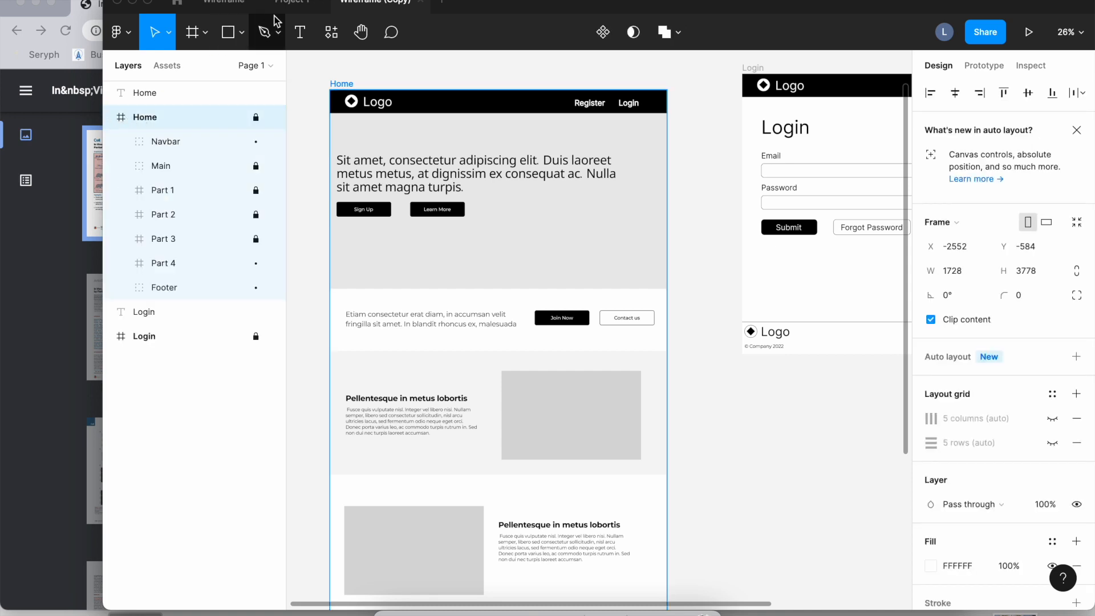
Review the Home page sections of the Project 1 design as a reference.
{"action": "left_click", "coordinate": [288, 4]}
{"action": "scroll", "coordinate": [497, 296], "scroll_direction": "down", "scroll_amount": 5}
{"action": "scroll", "coordinate": [496, 297], "scroll_direction": "down", "scroll_amount": 3}
{"action": "scroll", "coordinate": [496, 297], "scroll_direction": "right", "scroll_amount": 1}
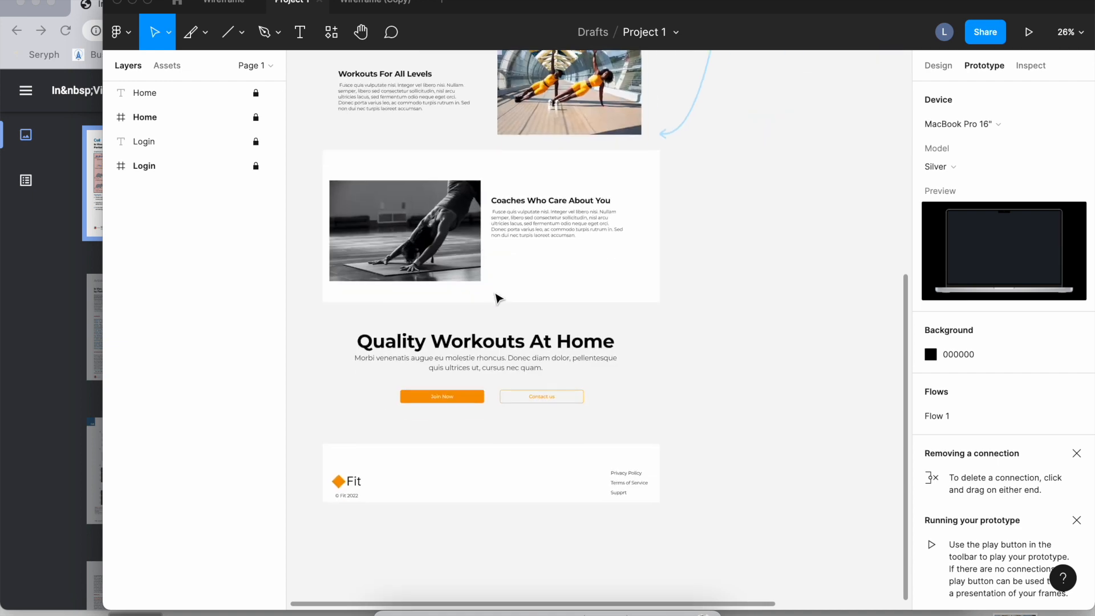
{"action": "scroll", "coordinate": [497, 298], "scroll_direction": "up", "scroll_amount": 8}
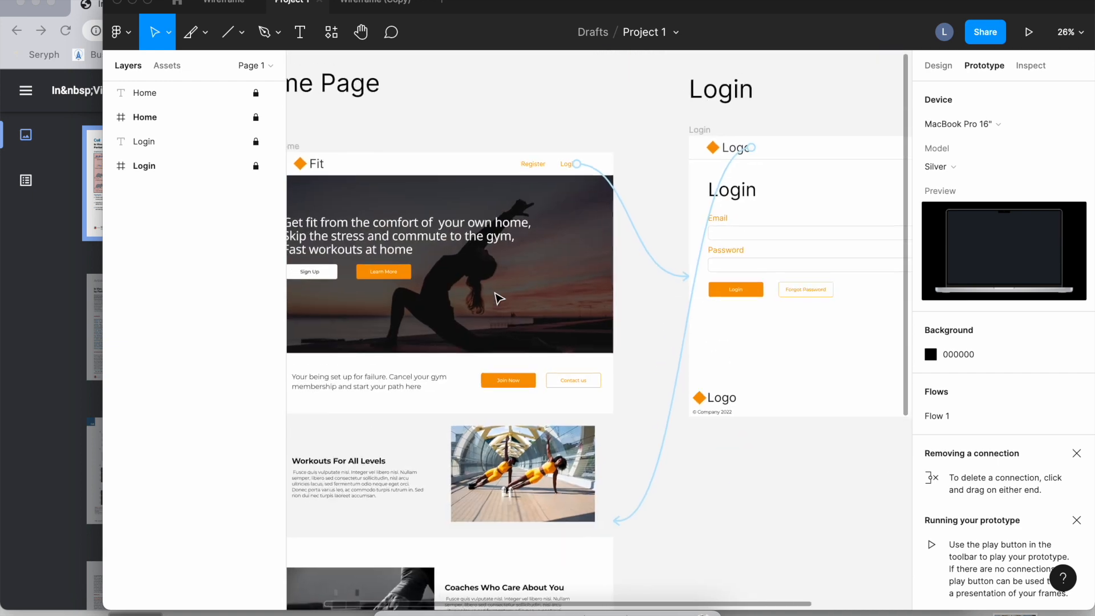
In Wireframe (Copy), change the black in the Home frame's navbar logo icon to a light pink.
{"action": "left_click", "coordinate": [360, 6]}
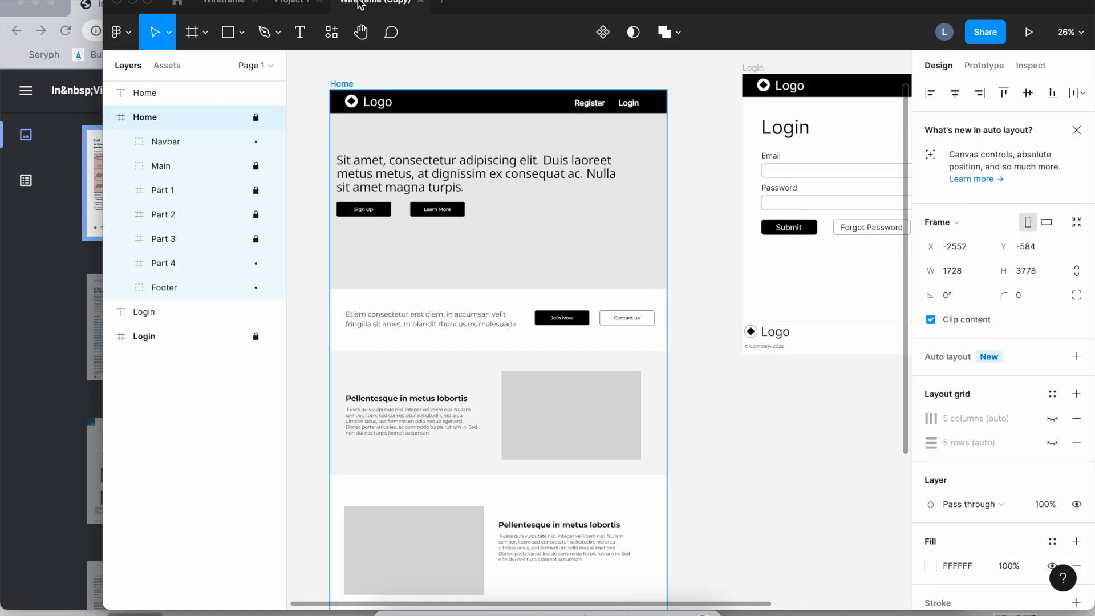
{"action": "left_click", "coordinate": [115, 145]}
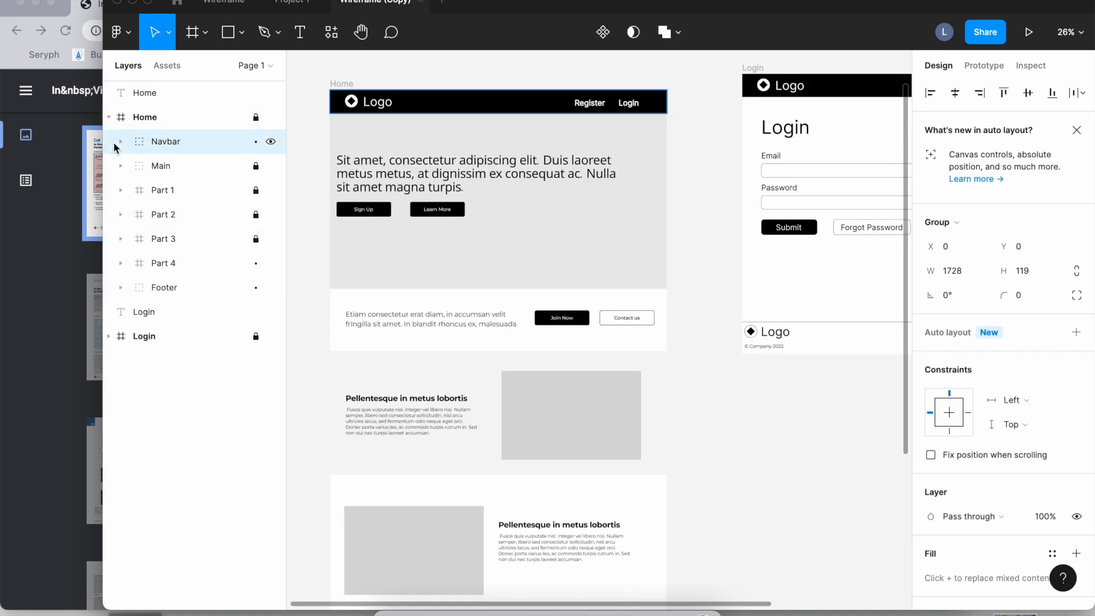
{"action": "left_click", "coordinate": [119, 143]}
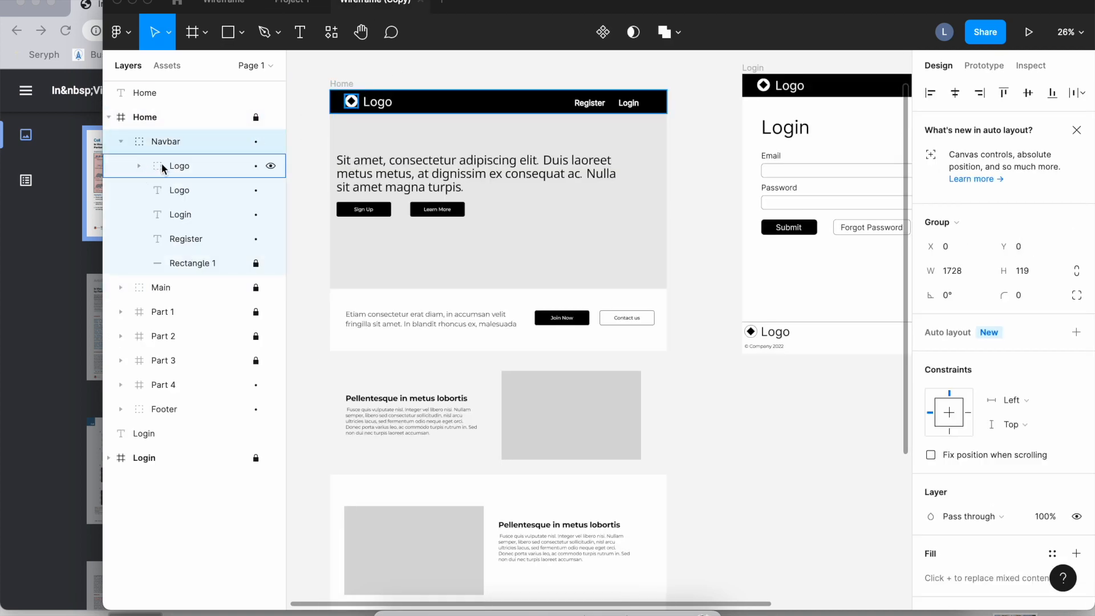
{"action": "left_click", "coordinate": [162, 167]}
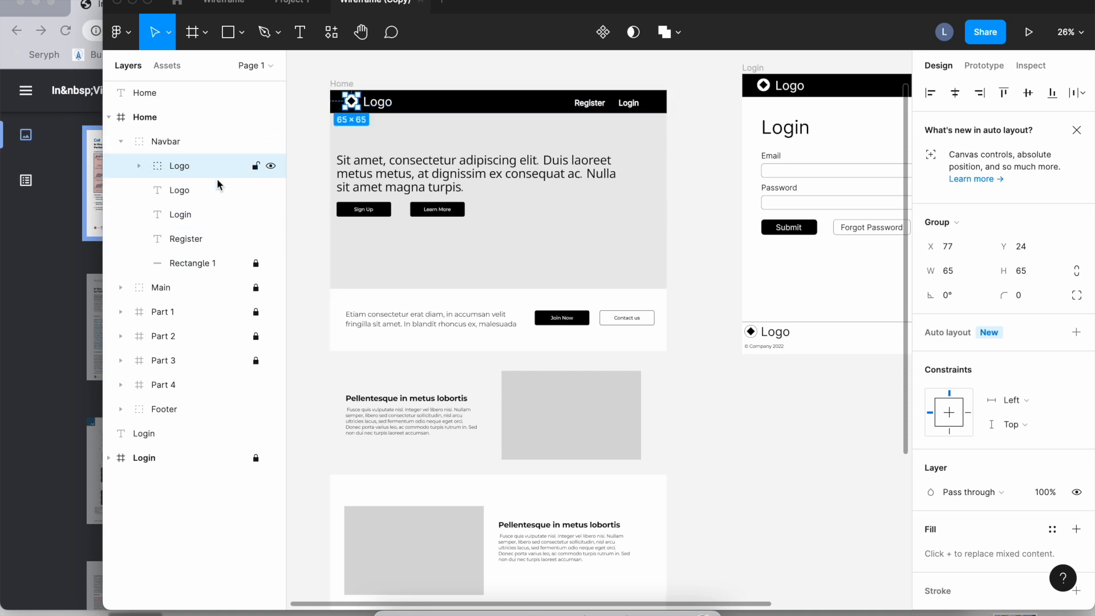
{"action": "scroll", "coordinate": [974, 467], "scroll_direction": "down", "scroll_amount": 3}
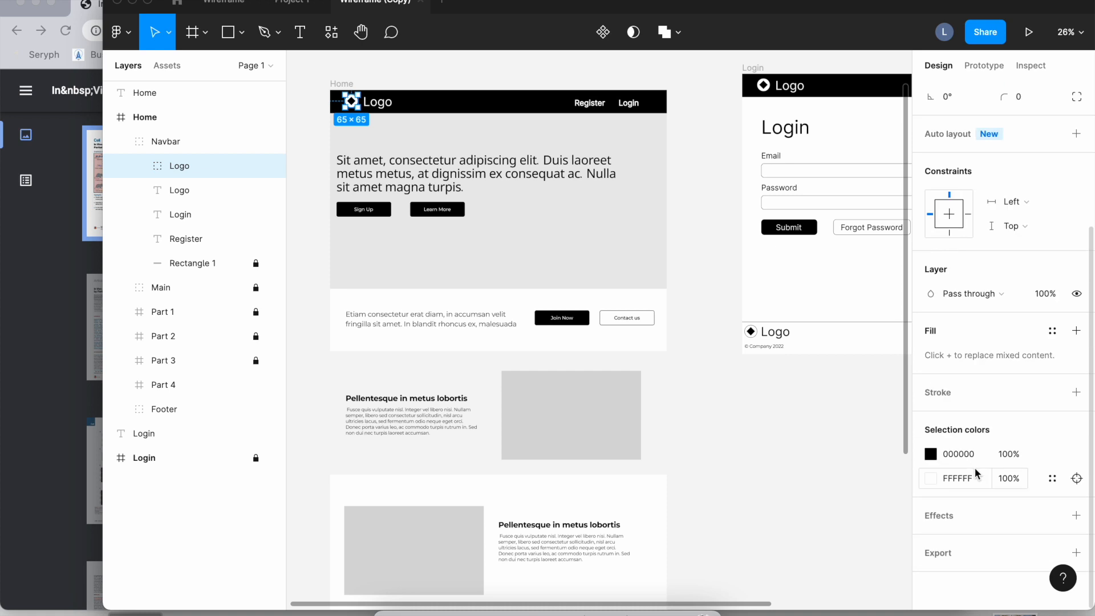
{"action": "left_click", "coordinate": [930, 453]}
{"action": "left_click_drag", "start_coordinate": [890, 253], "coordinate": [754, 230]}
{"action": "left_click", "coordinate": [702, 288]}
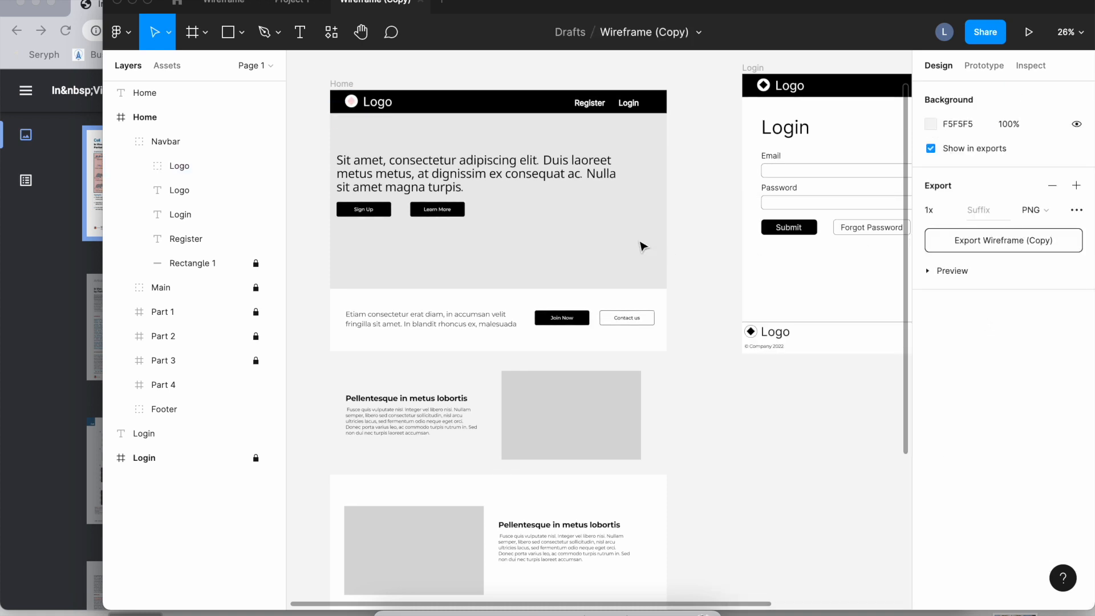
Examine the colours, text and photos used throughout the Home page of Project 1.
{"action": "left_click", "coordinate": [285, 11]}
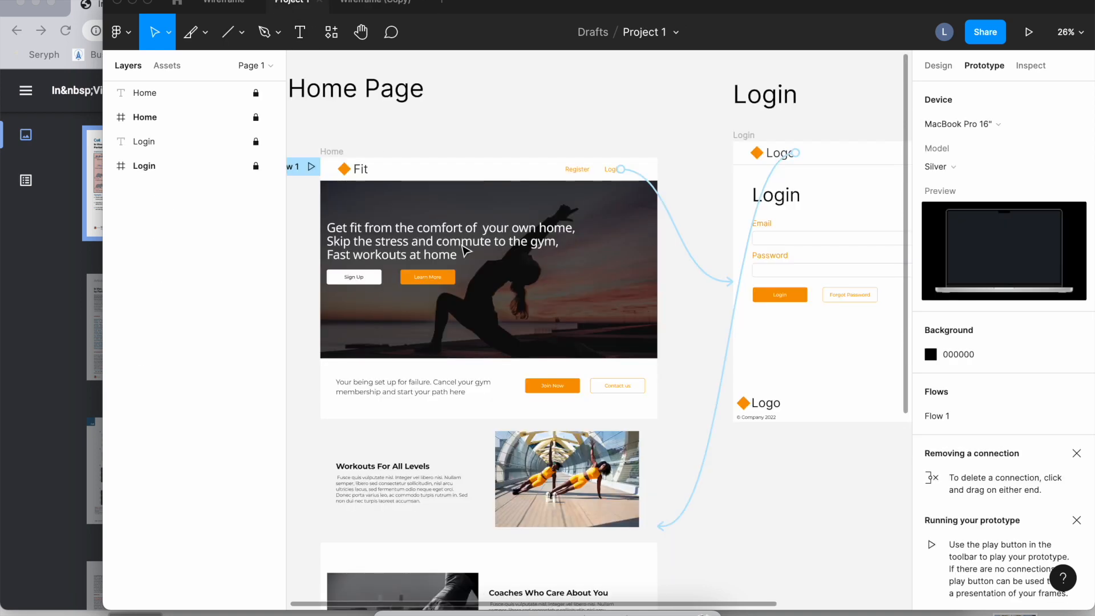
{"action": "scroll", "coordinate": [463, 247], "scroll_direction": "up", "scroll_amount": 3}
{"action": "scroll", "coordinate": [463, 246], "scroll_direction": "left", "scroll_amount": 3}
{"action": "scroll", "coordinate": [462, 247], "scroll_direction": "down", "scroll_amount": 2}
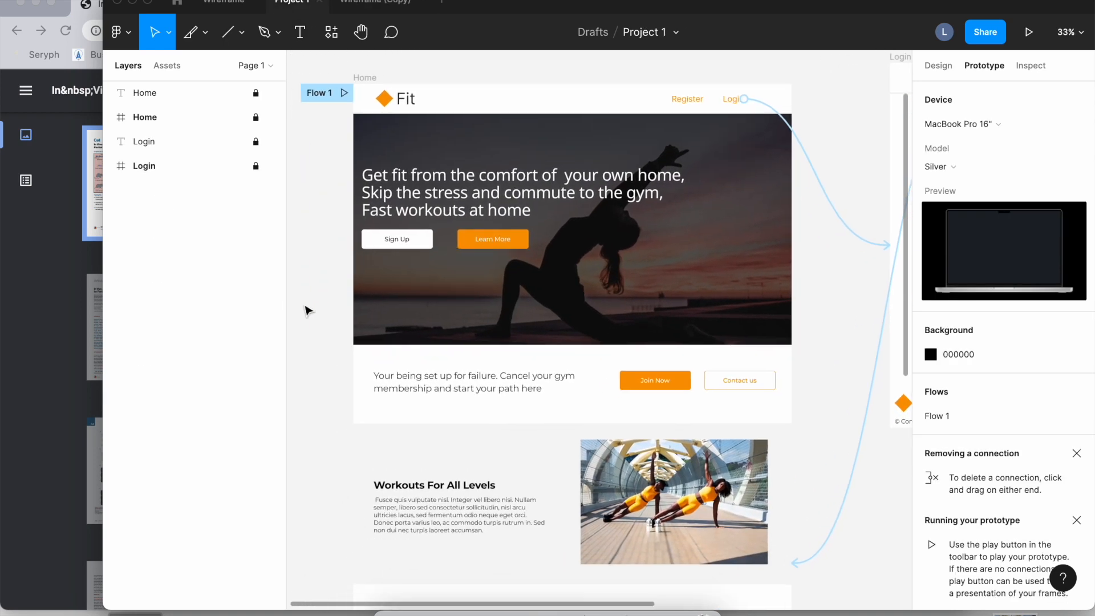
{"action": "scroll", "coordinate": [386, 262], "scroll_direction": "down", "scroll_amount": 3}
{"action": "scroll", "coordinate": [386, 261], "scroll_direction": "right", "scroll_amount": 1}
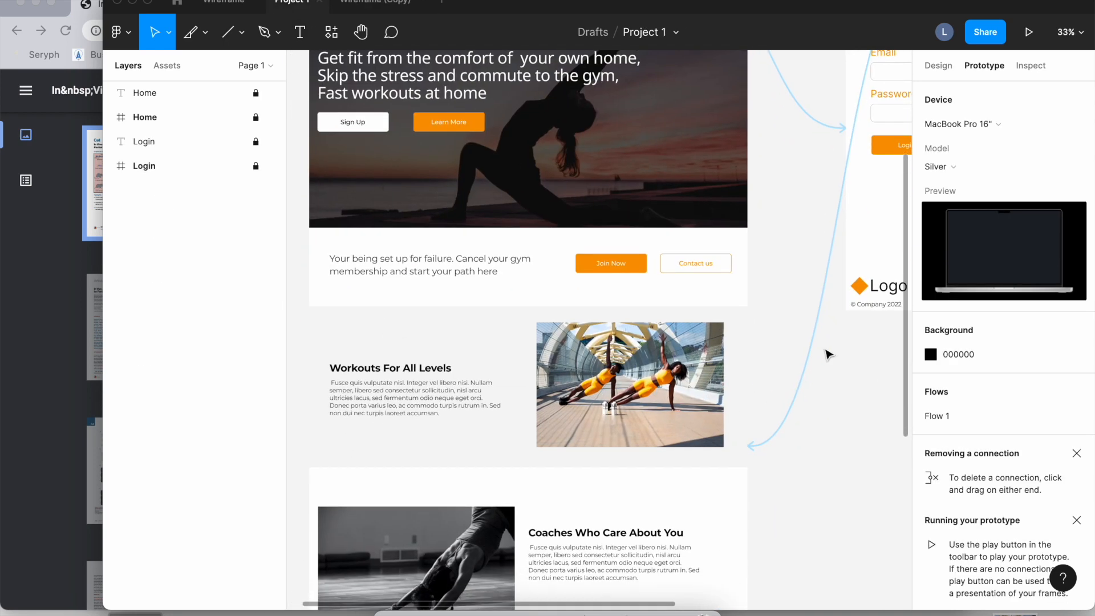
{"action": "scroll", "coordinate": [789, 355], "scroll_direction": "down", "scroll_amount": 2}
{"action": "scroll", "coordinate": [703, 406], "scroll_direction": "down", "scroll_amount": 2}
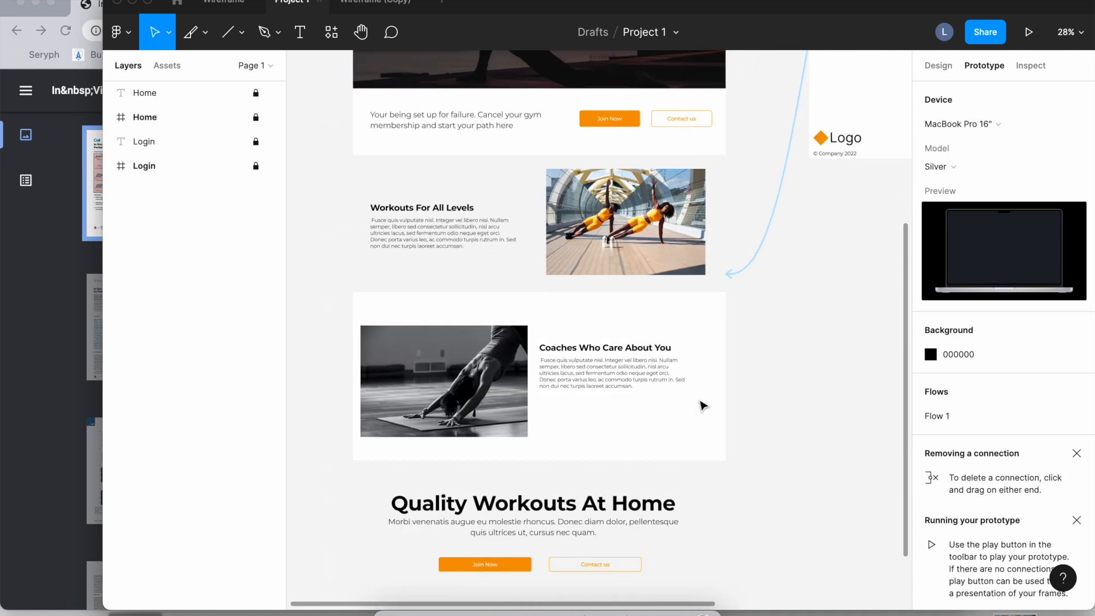
{"action": "scroll", "coordinate": [702, 406], "scroll_direction": "down", "scroll_amount": 2}
{"action": "scroll", "coordinate": [694, 406], "scroll_direction": "up", "scroll_amount": 3}
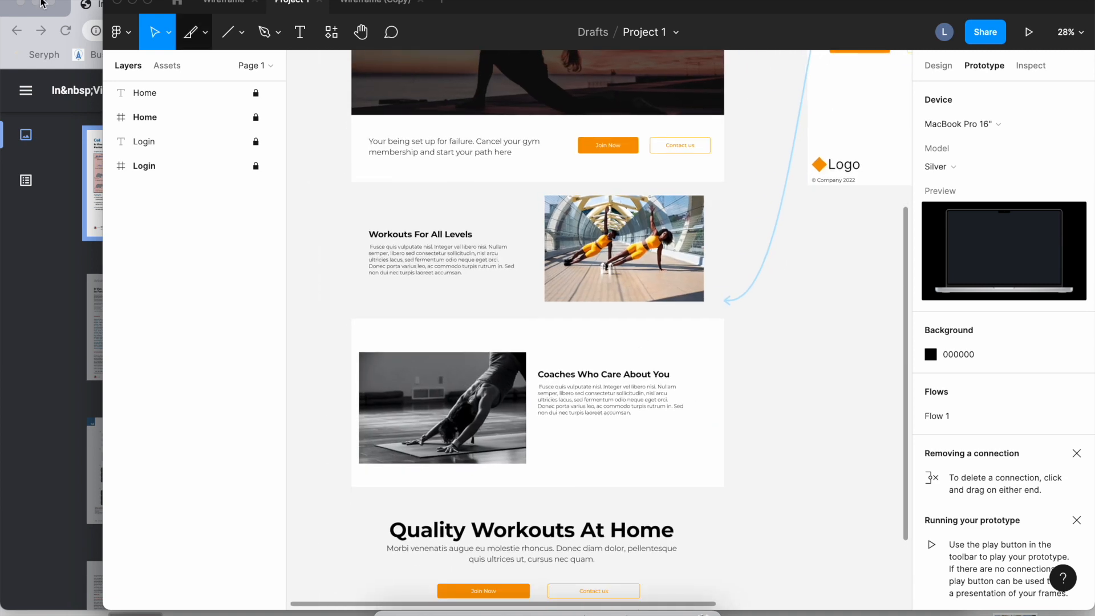
Switch to Chrome and bring up the Unsplash results for fitness photos.
{"action": "left_click", "coordinate": [17, 261]}
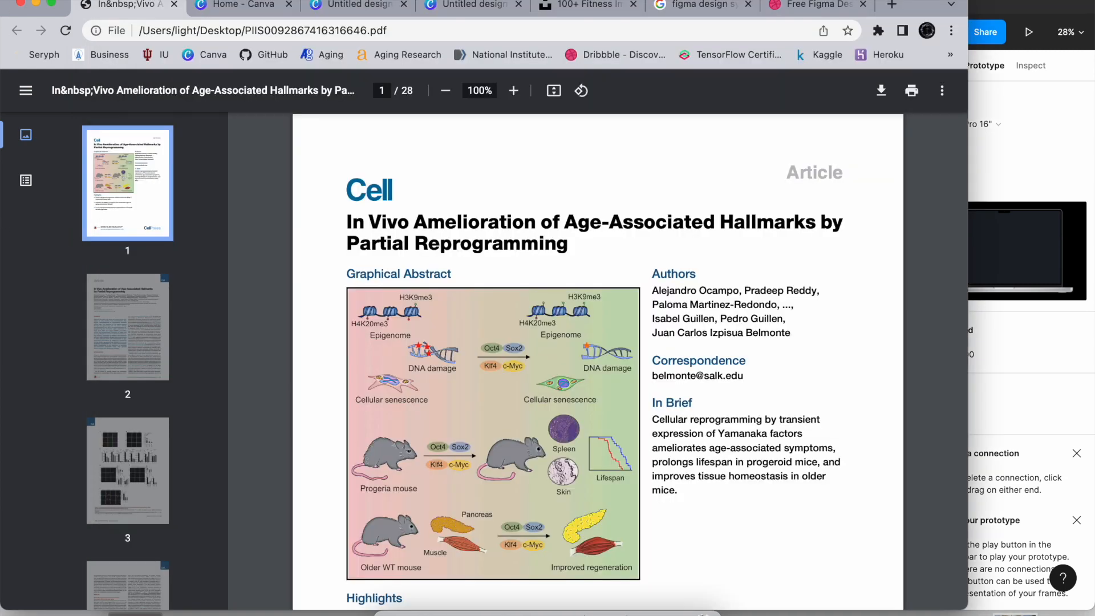
{"action": "left_click", "coordinate": [563, 15]}
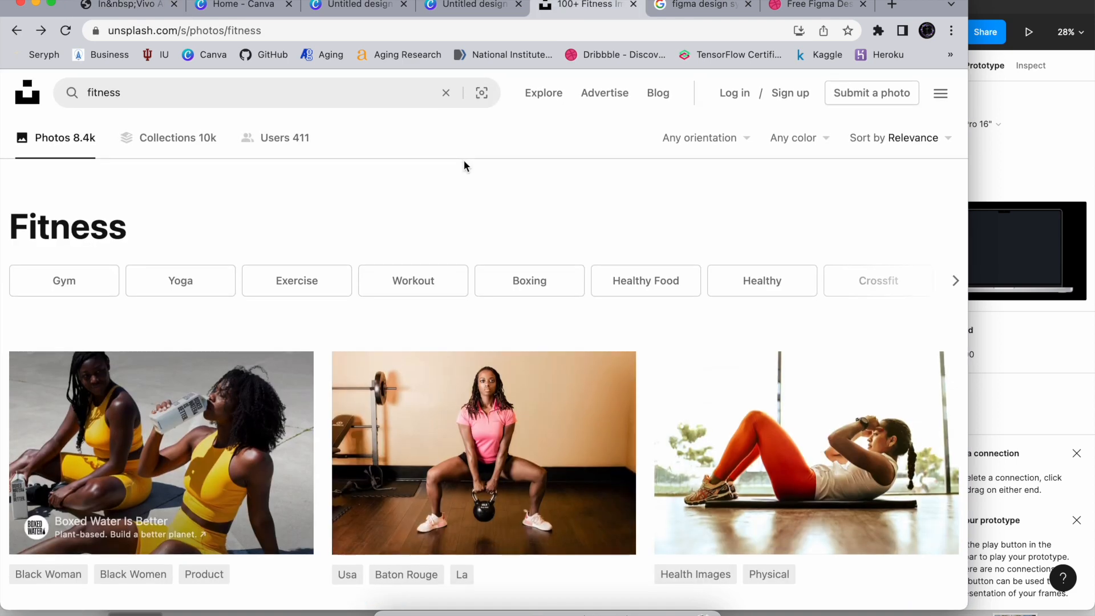
Look through the Unsplash fitness results and examine the detail page of the kettlebell squat photo.
{"action": "left_click", "coordinate": [126, 23]}
{"action": "left_click", "coordinate": [217, 168]}
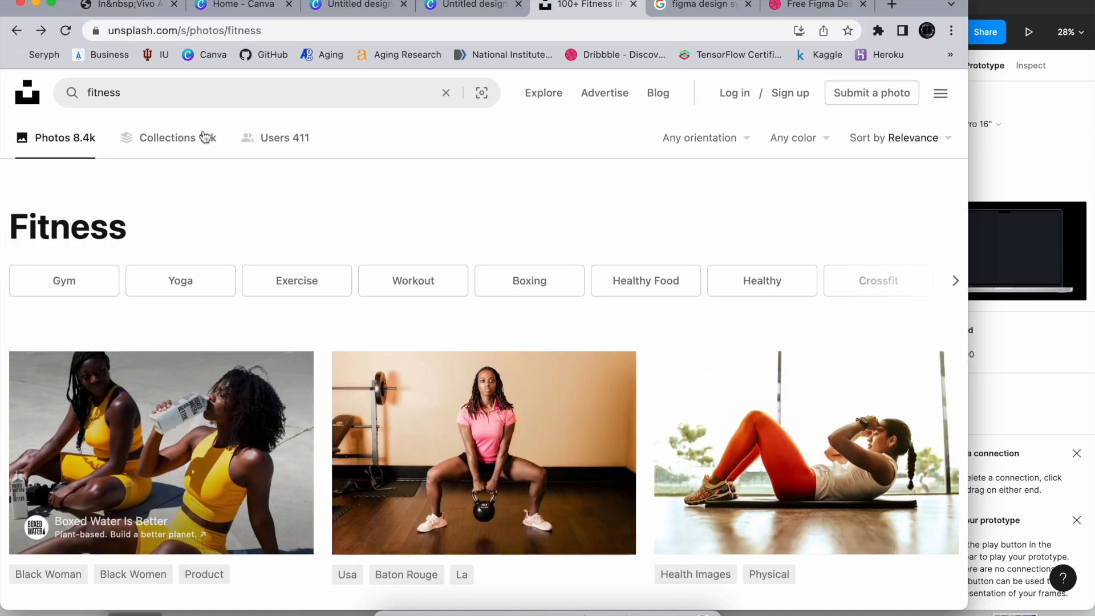
{"action": "left_click", "coordinate": [141, 30]}
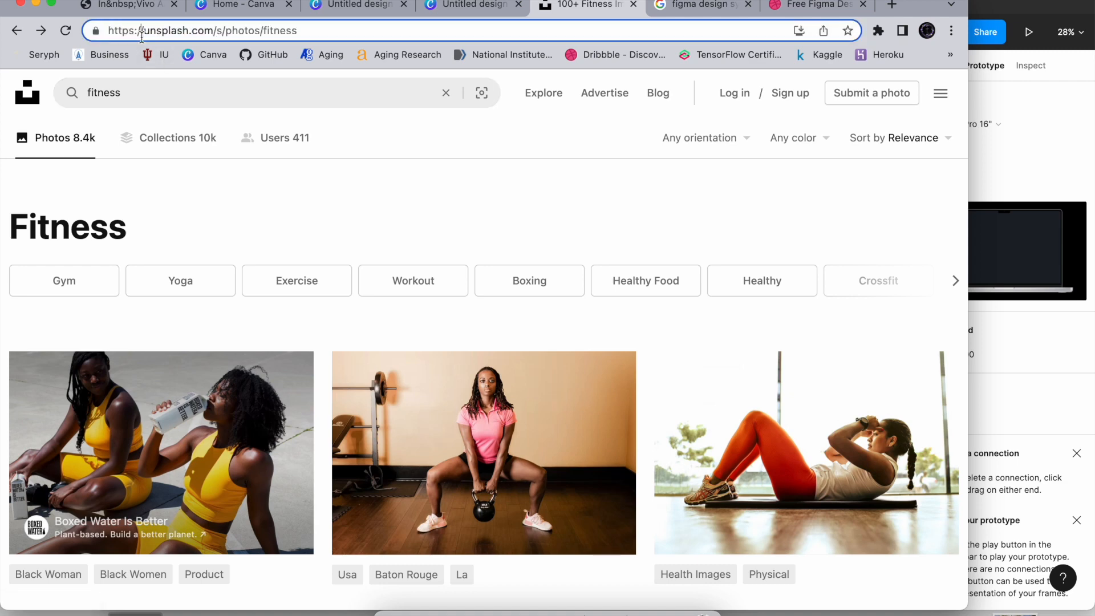
{"action": "left_click", "coordinate": [237, 221]}
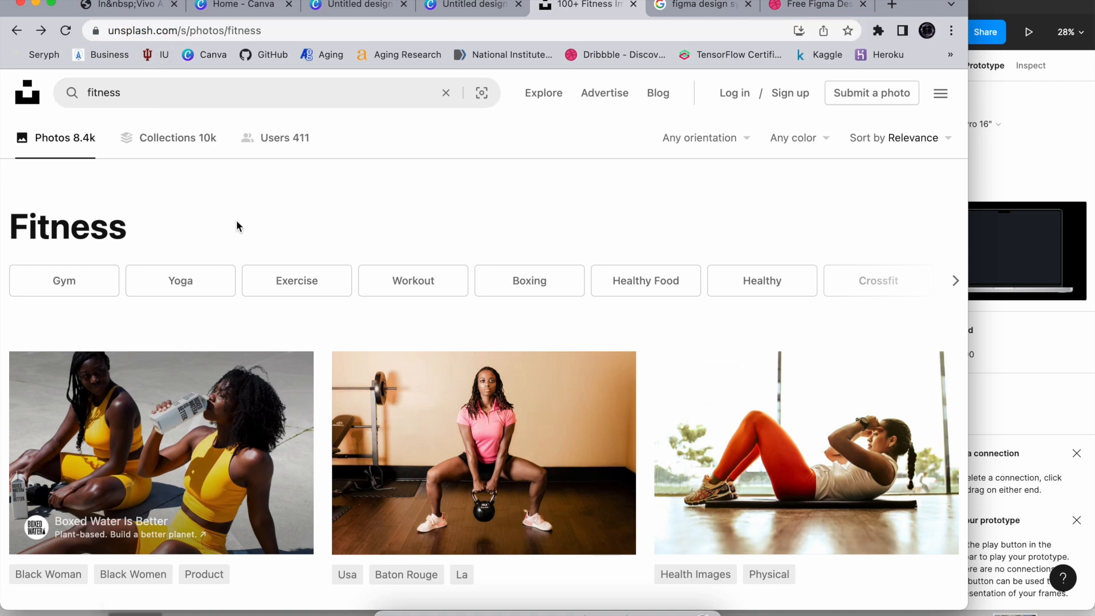
{"action": "scroll", "coordinate": [564, 296], "scroll_direction": "down", "scroll_amount": 5}
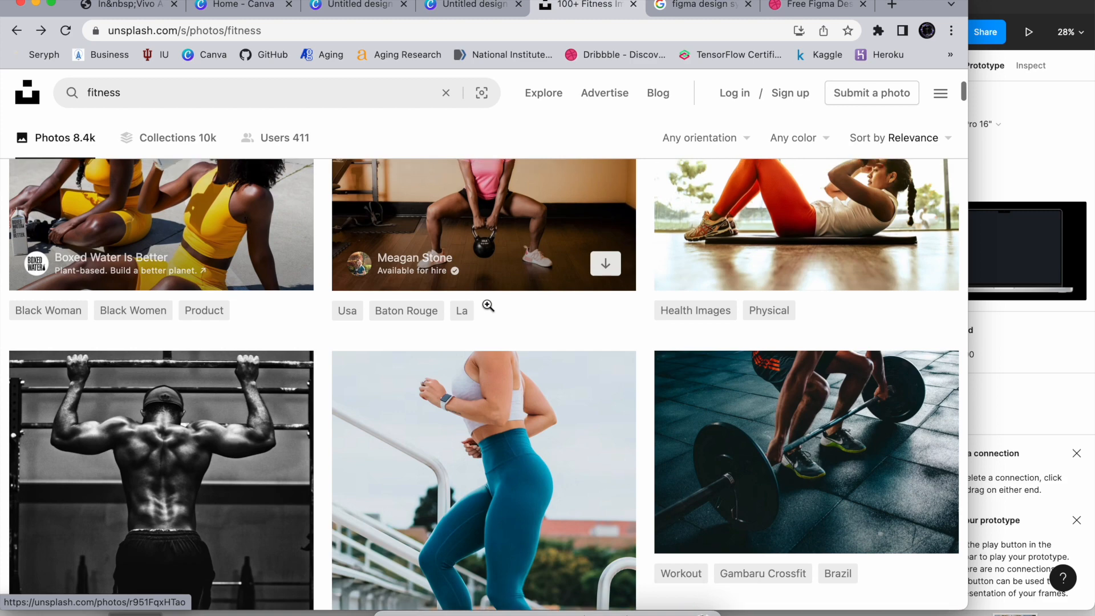
{"action": "scroll", "coordinate": [488, 305], "scroll_direction": "up", "scroll_amount": 2}
{"action": "left_click", "coordinate": [491, 304]}
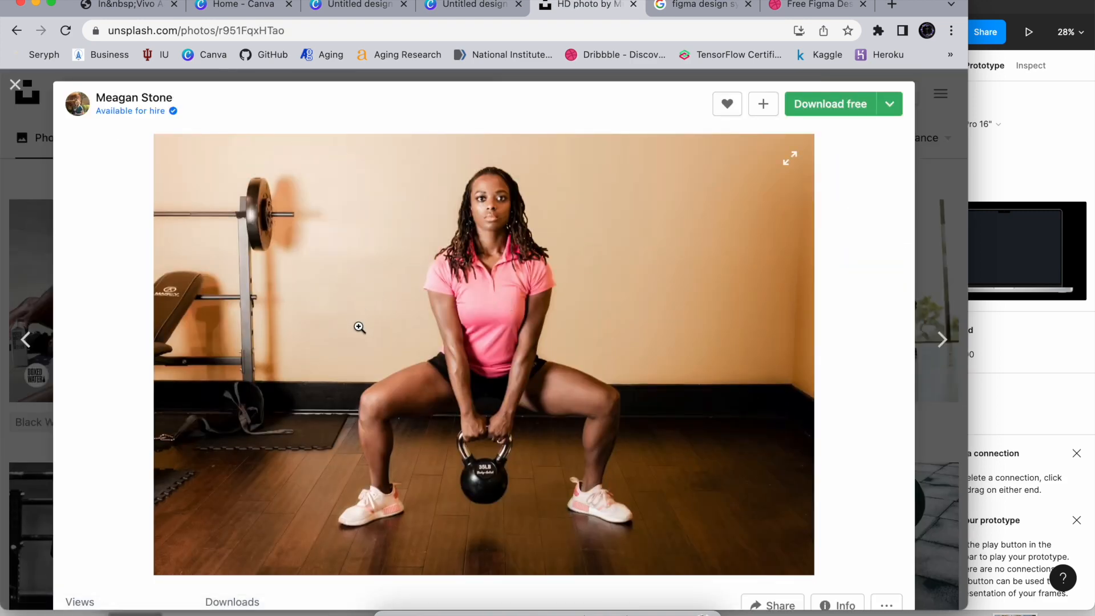
{"action": "scroll", "coordinate": [315, 366], "scroll_direction": "down", "scroll_amount": 3}
{"action": "scroll", "coordinate": [316, 367], "scroll_direction": "up", "scroll_amount": 4}
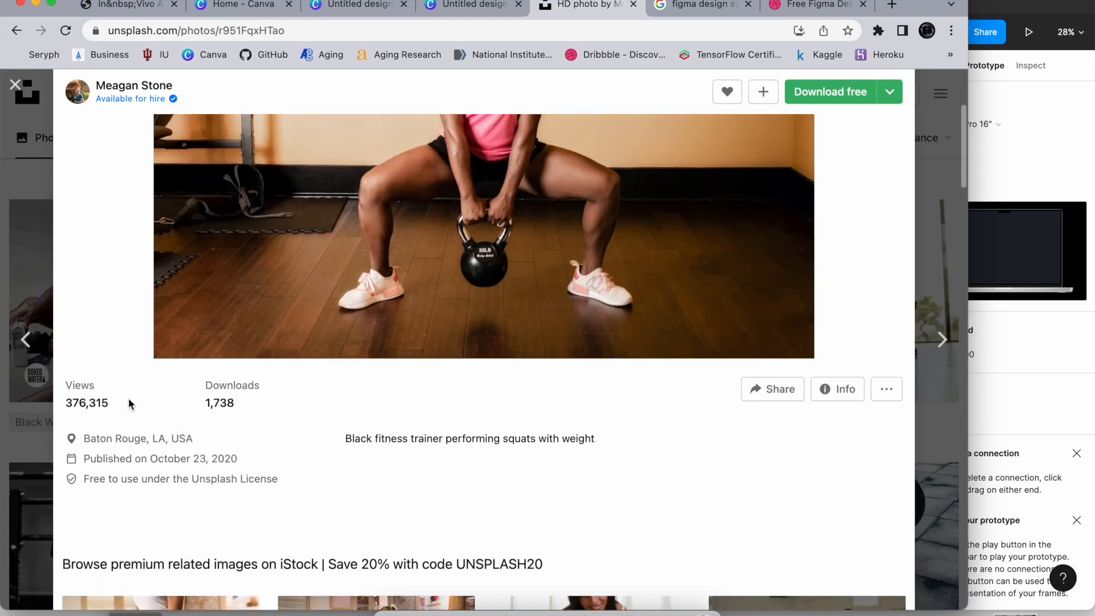
{"action": "left_click", "coordinate": [32, 436]}
{"action": "scroll", "coordinate": [893, 263], "scroll_direction": "down", "scroll_amount": 5}
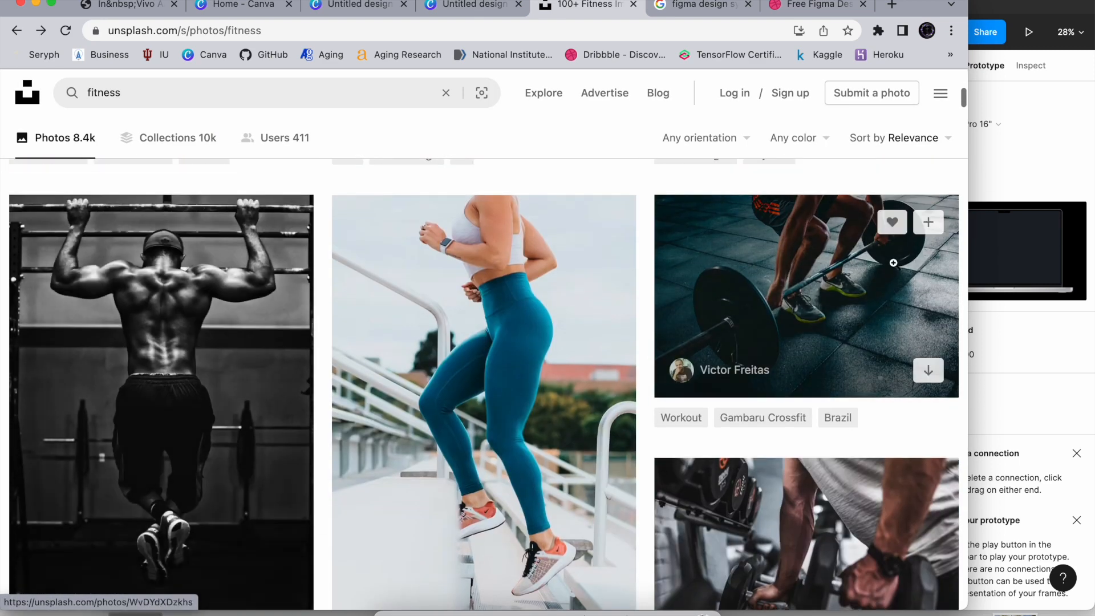
Check the hero photo in Project 1 and search the Unsplash fitness results for the matching sunset yoga picture.
{"action": "left_click", "coordinate": [982, 287]}
{"action": "scroll", "coordinate": [448, 308], "scroll_direction": "up", "scroll_amount": 4}
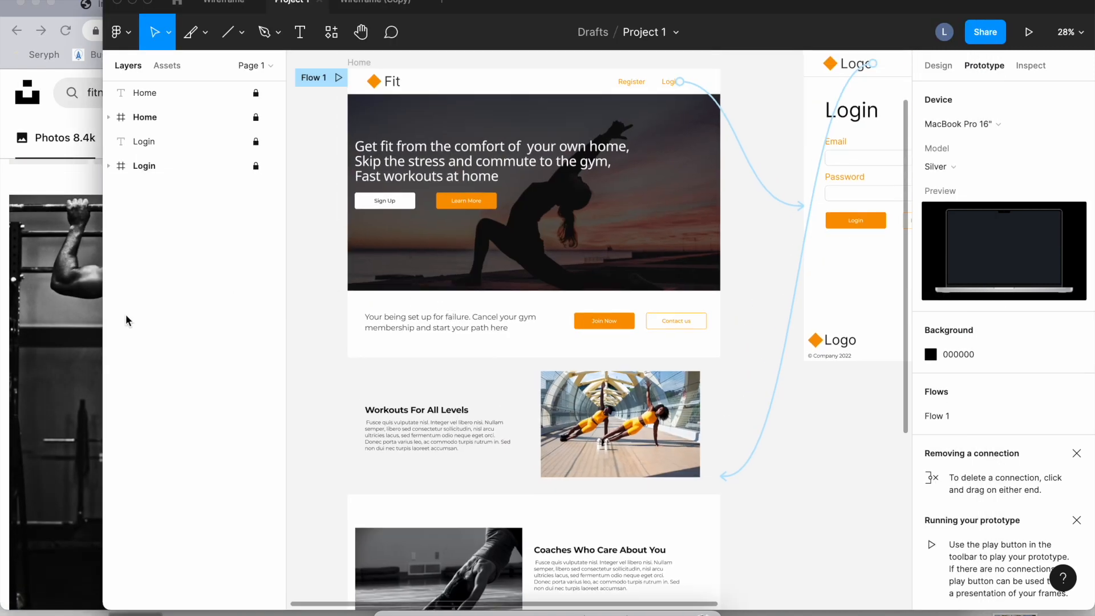
{"action": "left_click", "coordinate": [77, 324]}
{"action": "scroll", "coordinate": [736, 280], "scroll_direction": "down", "scroll_amount": 6}
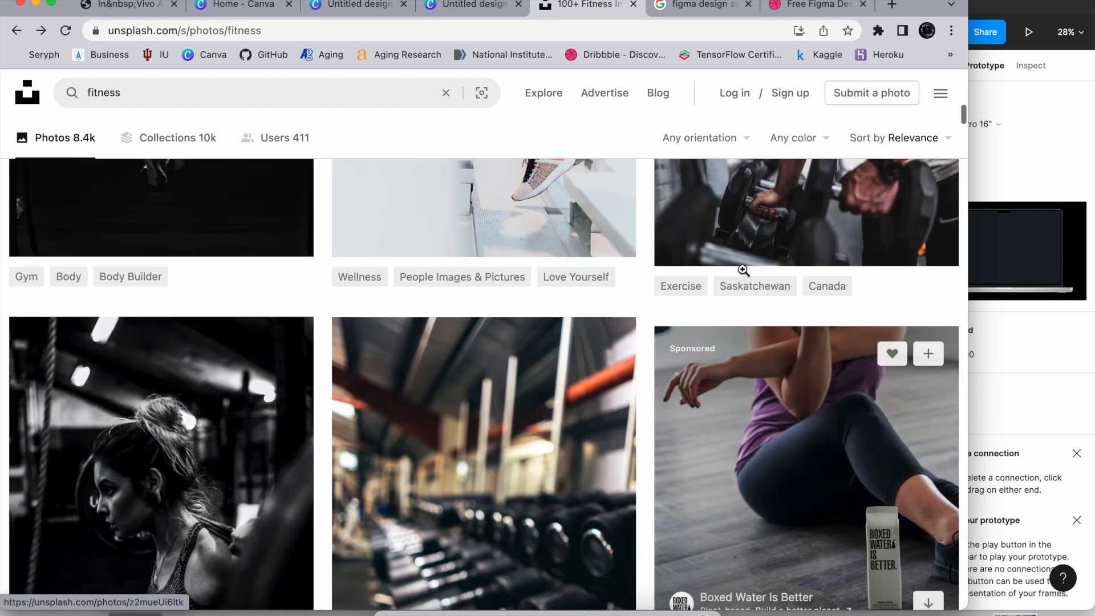
{"action": "scroll", "coordinate": [743, 270], "scroll_direction": "up", "scroll_amount": 6}
{"action": "scroll", "coordinate": [744, 275], "scroll_direction": "down", "scroll_amount": 10}
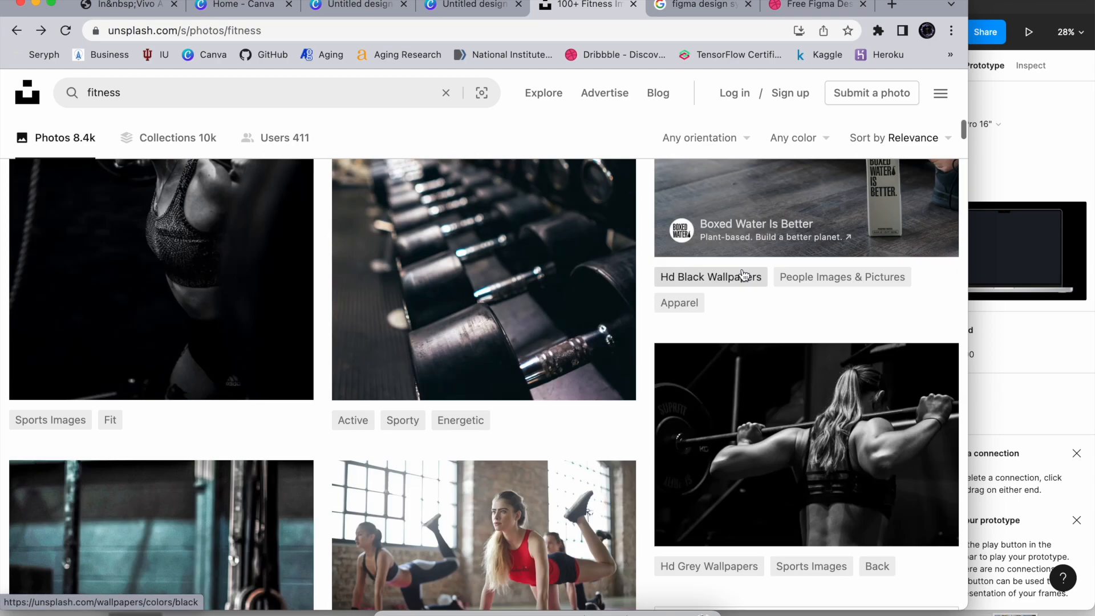
{"action": "scroll", "coordinate": [742, 274], "scroll_direction": "down", "scroll_amount": 15}
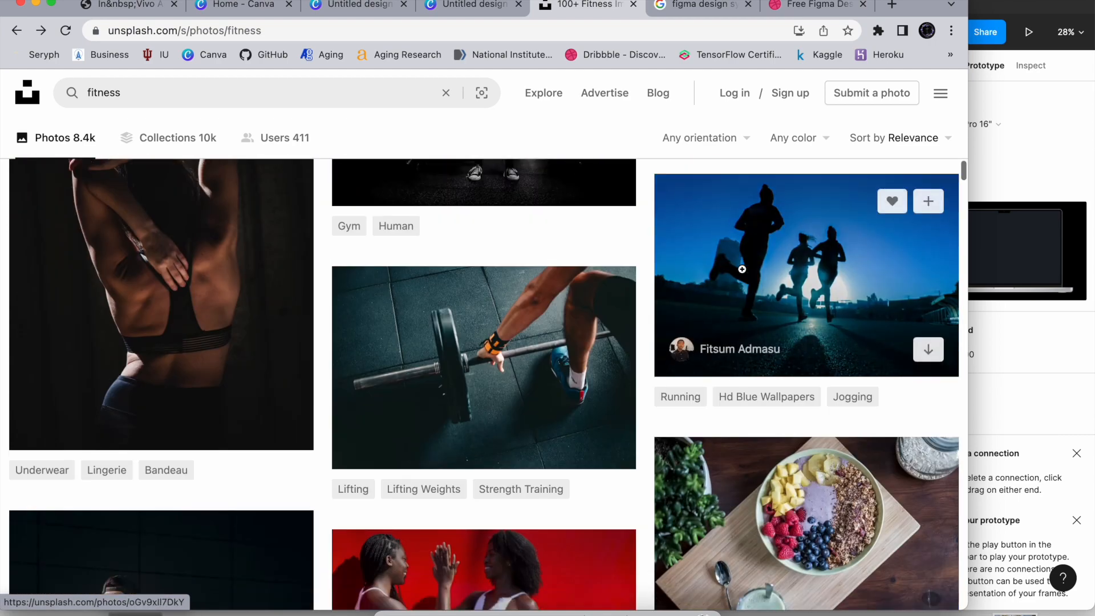
{"action": "scroll", "coordinate": [742, 268], "scroll_direction": "down", "scroll_amount": 10}
{"action": "scroll", "coordinate": [453, 382], "scroll_direction": "down", "scroll_amount": 5}
{"action": "scroll", "coordinate": [454, 383], "scroll_direction": "down", "scroll_amount": 15}
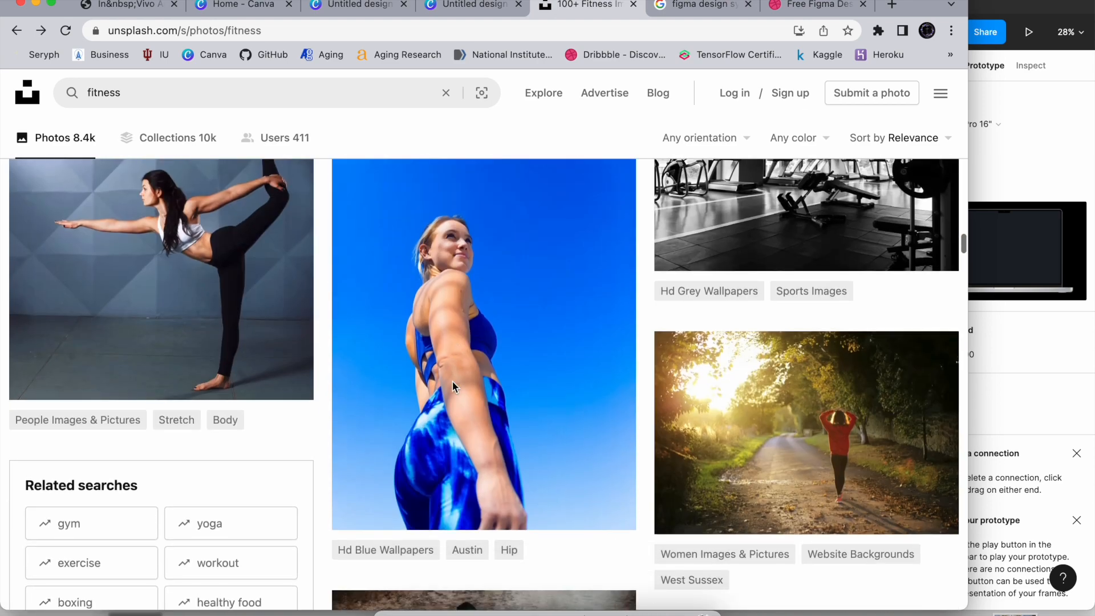
{"action": "scroll", "coordinate": [452, 386], "scroll_direction": "down", "scroll_amount": 15}
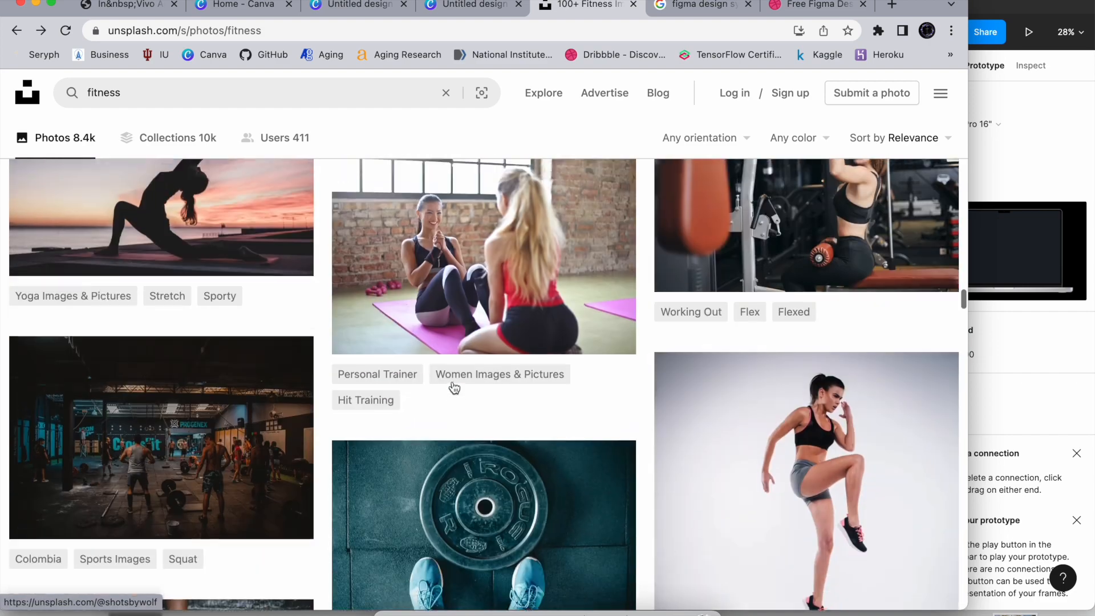
{"action": "scroll", "coordinate": [454, 388], "scroll_direction": "up", "scroll_amount": 3}
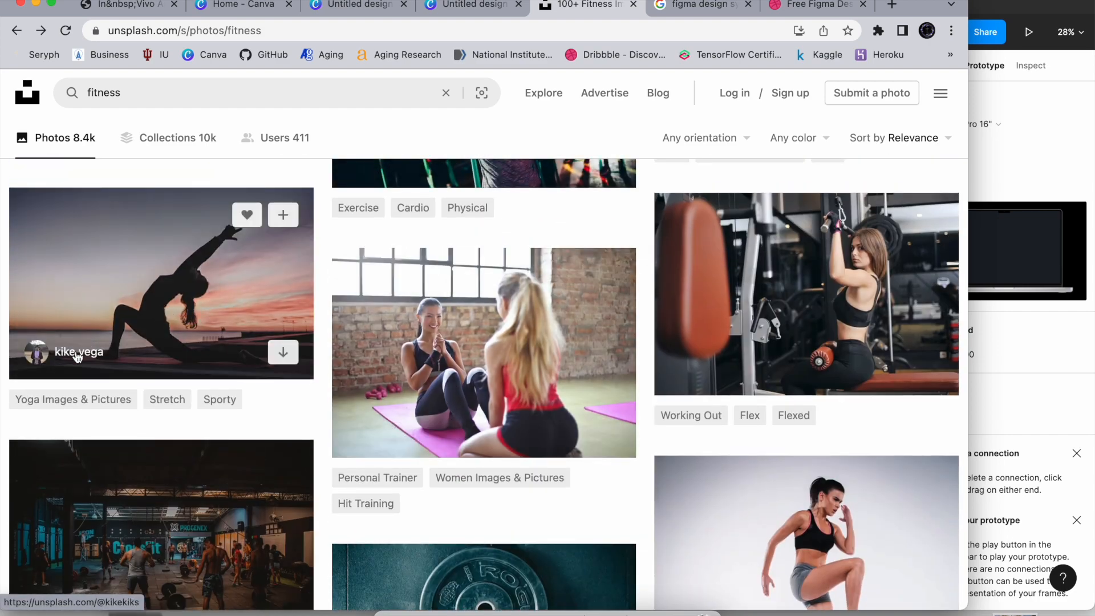
{"action": "scroll", "coordinate": [345, 341], "scroll_direction": "down", "scroll_amount": 15}
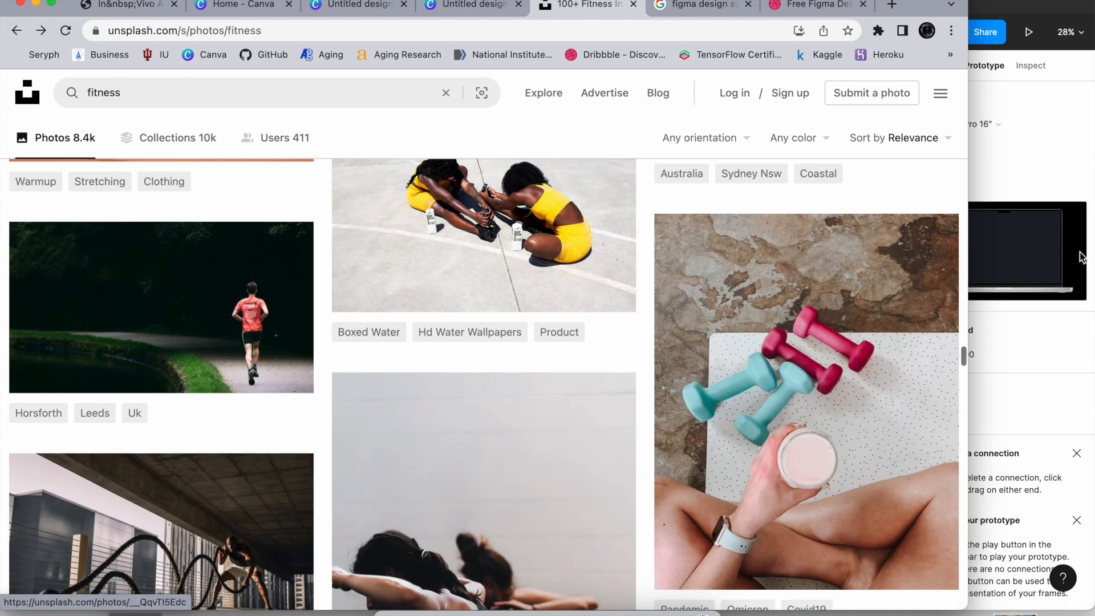
Compare Project 1's "Workouts For All Levels" and "Coaches Who Care About You" photos with the Unsplash fitness results to find their sources.
{"action": "left_click", "coordinate": [1076, 257]}
{"action": "scroll", "coordinate": [626, 297], "scroll_direction": "down", "scroll_amount": 5}
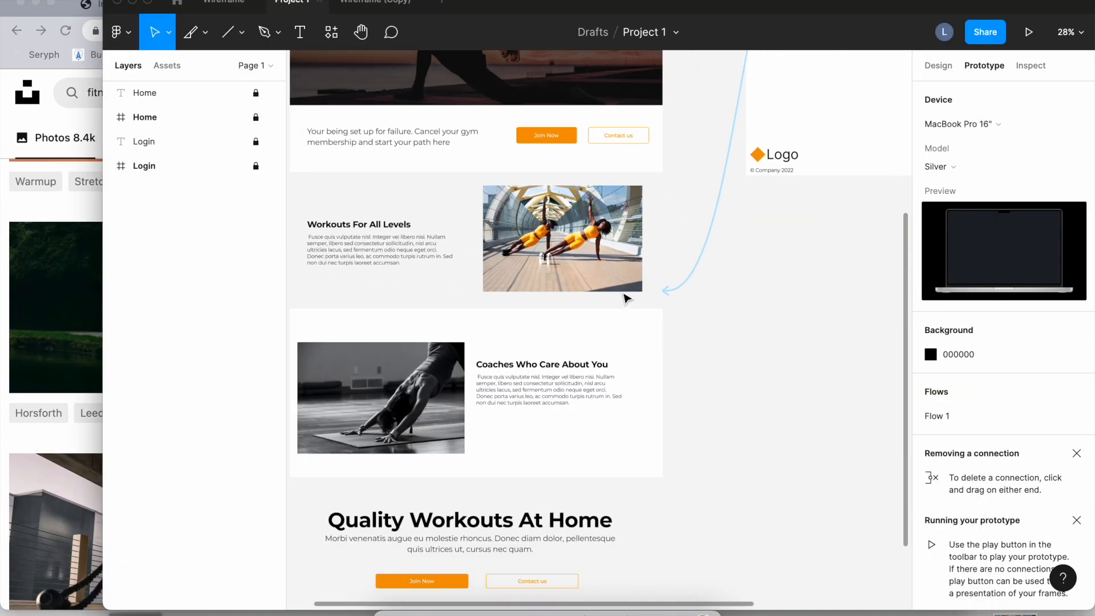
{"action": "left_click", "coordinate": [63, 379]}
{"action": "scroll", "coordinate": [422, 371], "scroll_direction": "down", "scroll_amount": 5}
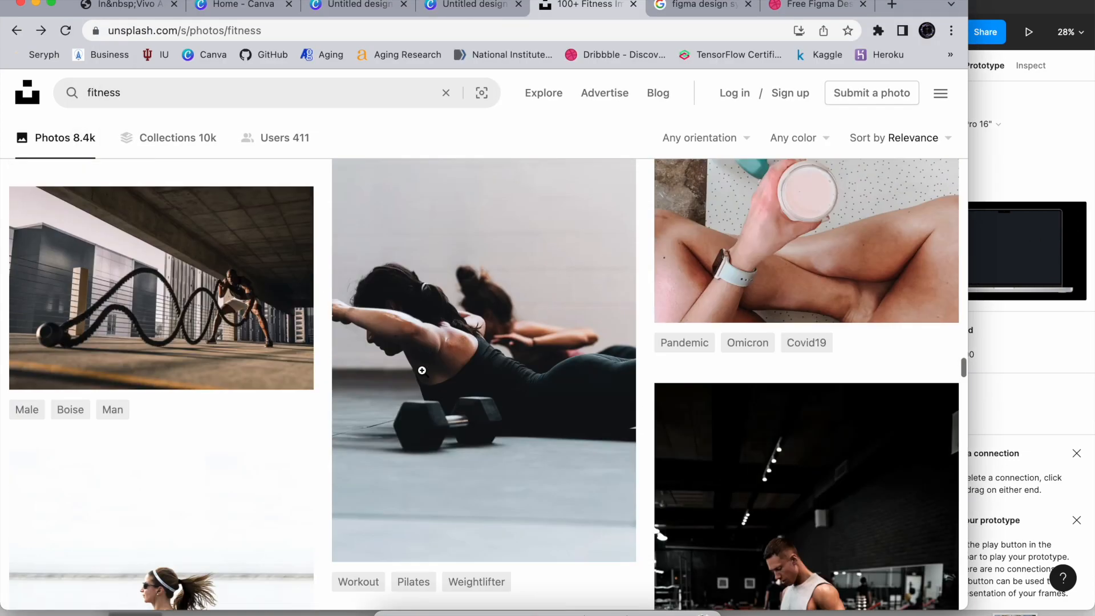
{"action": "scroll", "coordinate": [520, 348], "scroll_direction": "down", "scroll_amount": 12}
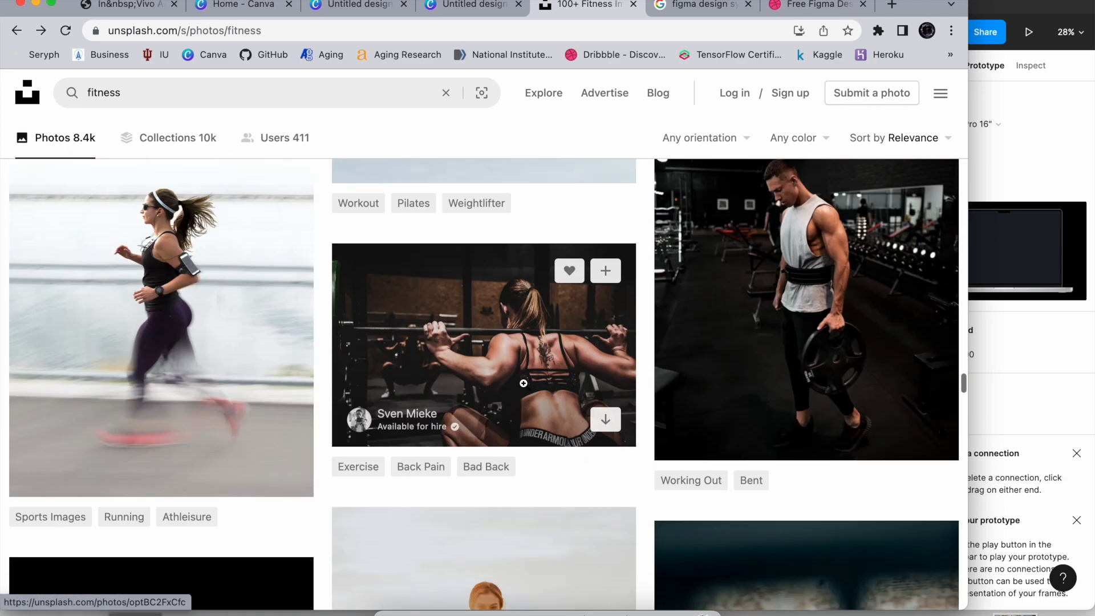
{"action": "scroll", "coordinate": [523, 383], "scroll_direction": "down", "scroll_amount": 10}
{"action": "scroll", "coordinate": [523, 383], "scroll_direction": "up", "scroll_amount": 5}
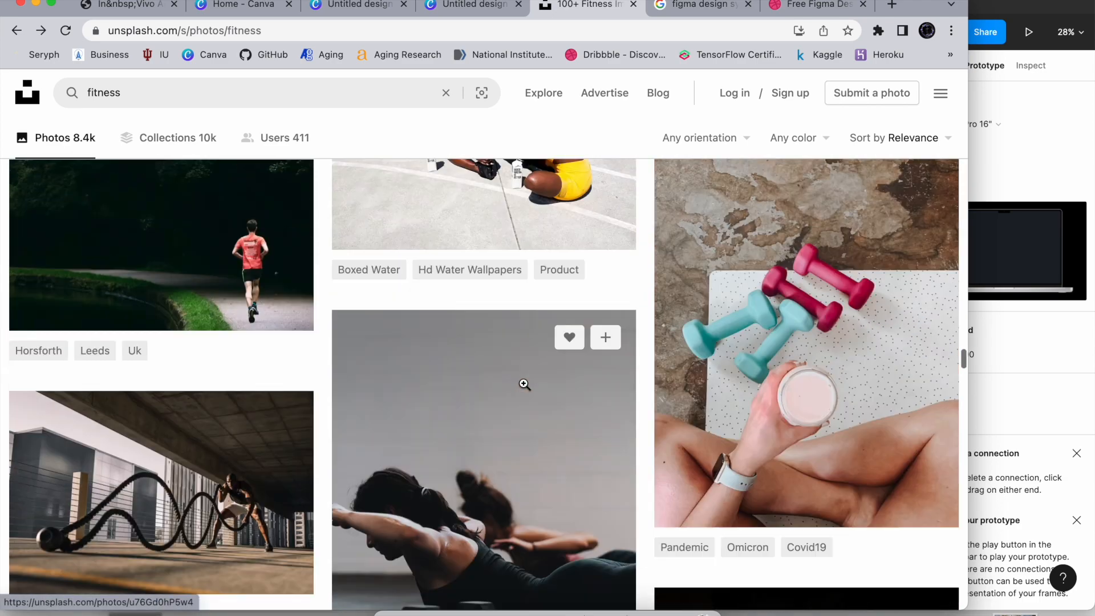
{"action": "scroll", "coordinate": [469, 239], "scroll_direction": "down", "scroll_amount": 15}
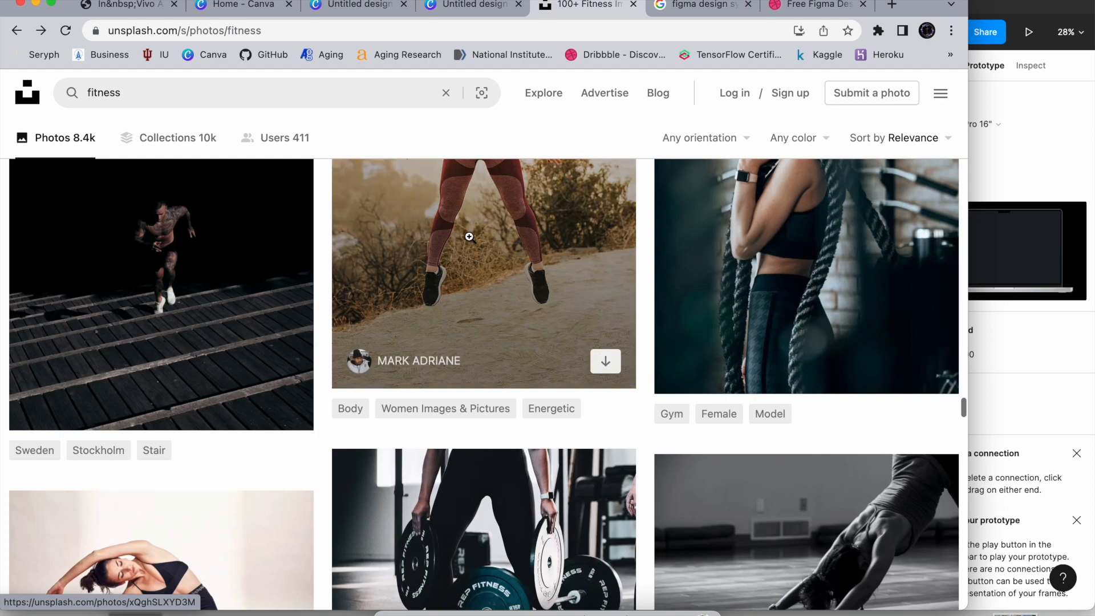
{"action": "scroll", "coordinate": [467, 273], "scroll_direction": "down", "scroll_amount": 2}
{"action": "scroll", "coordinate": [461, 425], "scroll_direction": "up", "scroll_amount": 2}
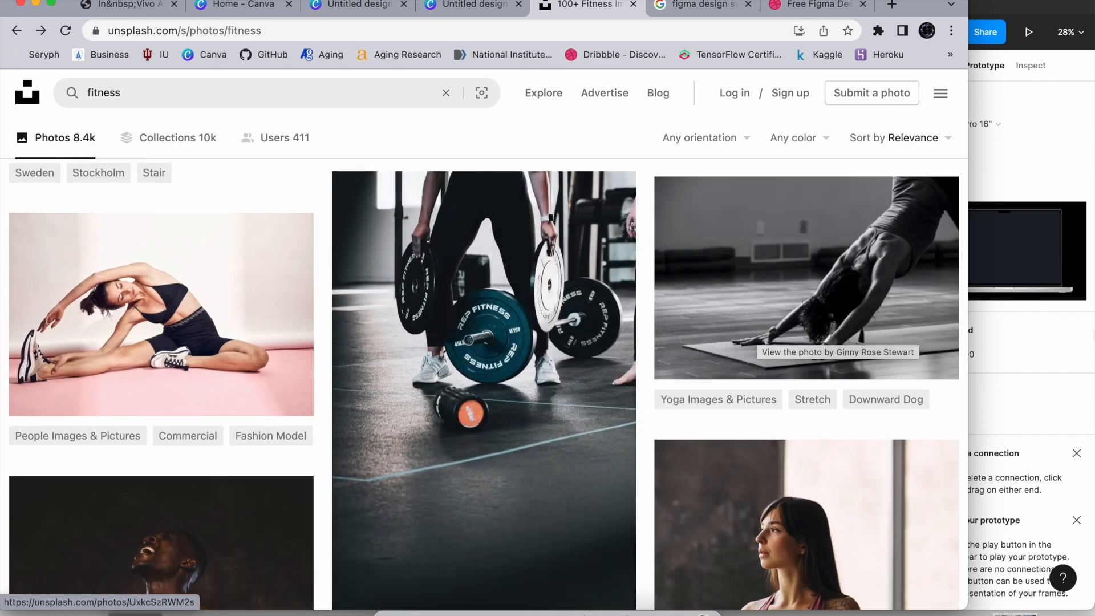
{"action": "key", "text": "super+Tab"}
{"action": "scroll", "coordinate": [640, 326], "scroll_direction": "up", "scroll_amount": 3}
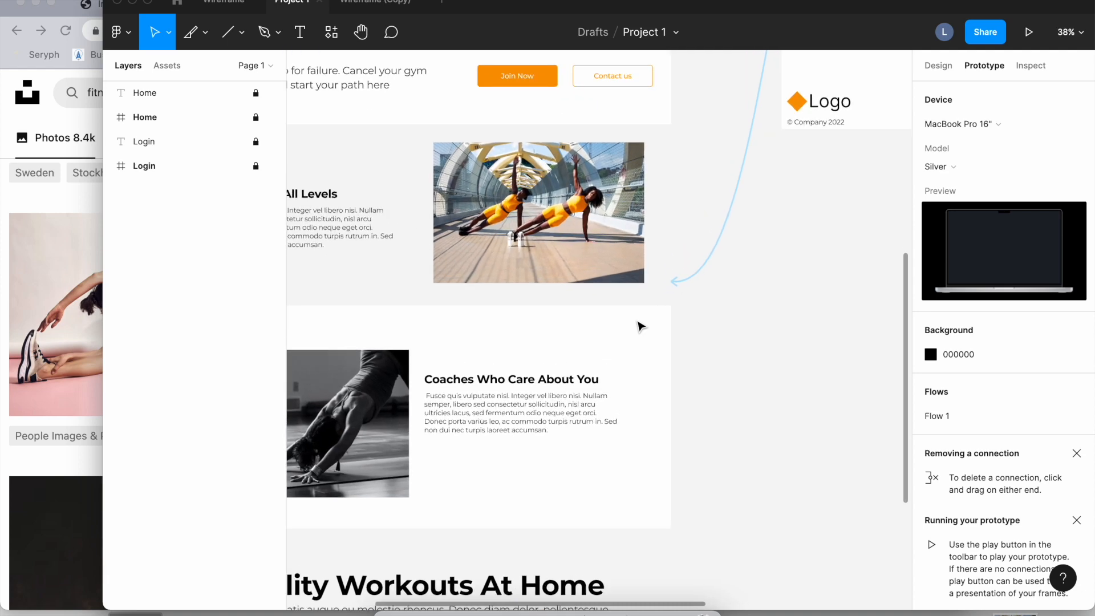
In Wireframe (Copy), place the sunset yoga JPG from the Desktop folder onto the canvas.
{"action": "left_click", "coordinate": [394, 3]}
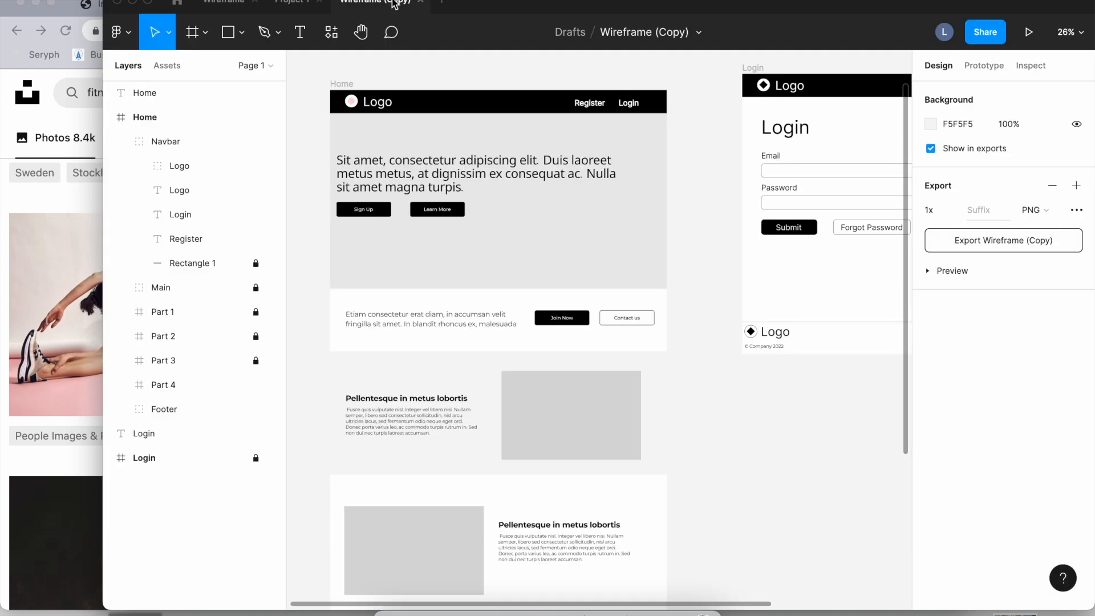
{"action": "left_click", "coordinate": [168, 38]}
{"action": "left_click", "coordinate": [120, 36]}
{"action": "left_click", "coordinate": [121, 36]}
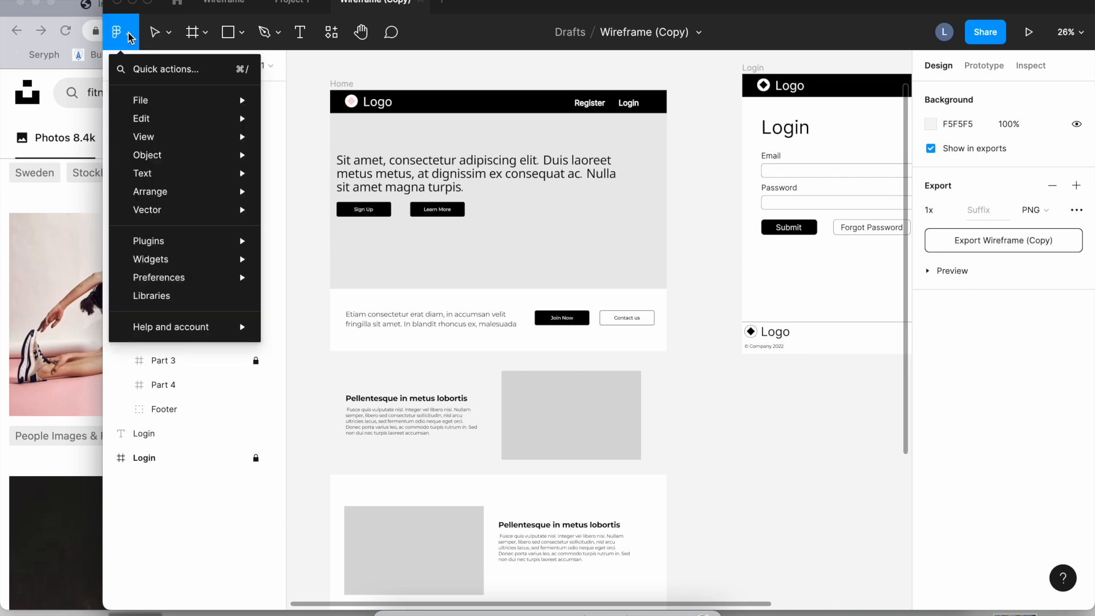
{"action": "mouse_move", "coordinate": [164, 112]}
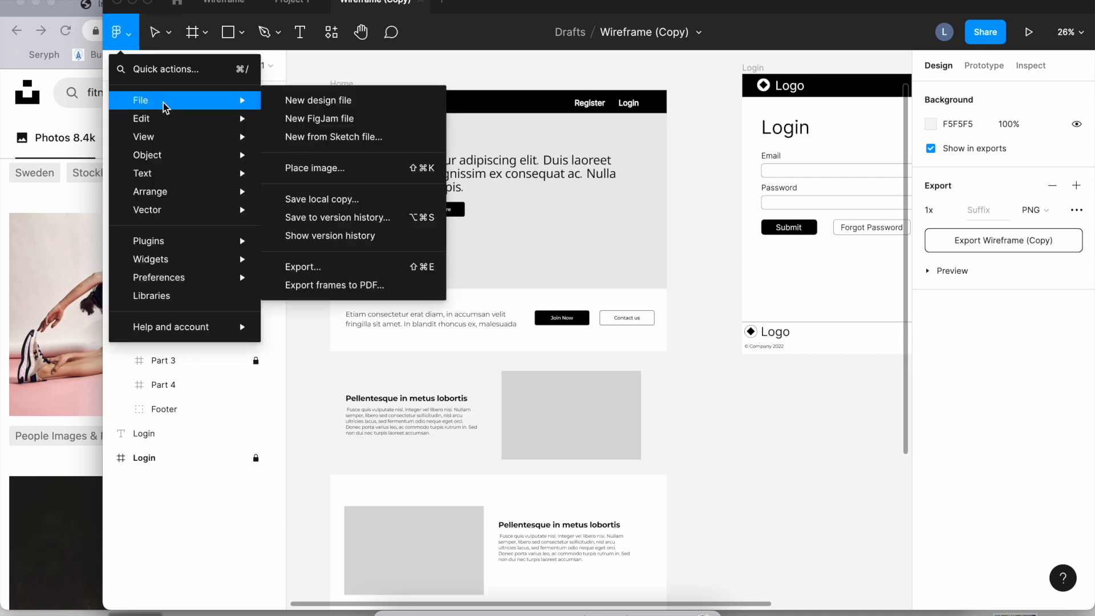
{"action": "left_click", "coordinate": [342, 167]}
{"action": "left_click_drag", "start_coordinate": [659, 315], "coordinate": [554, 317]}
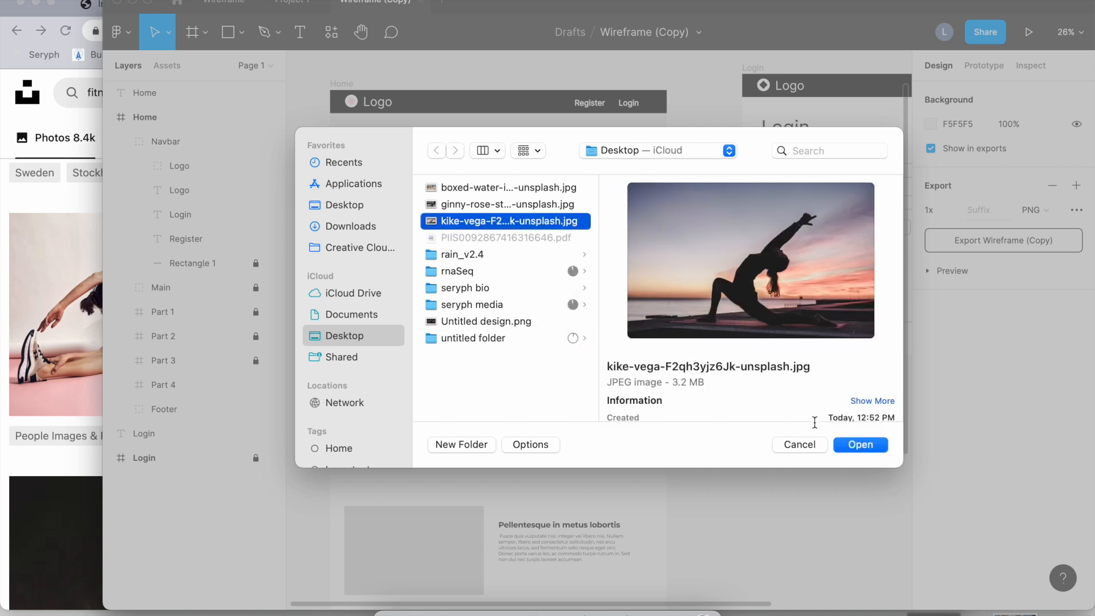
{"action": "left_click", "coordinate": [862, 446]}
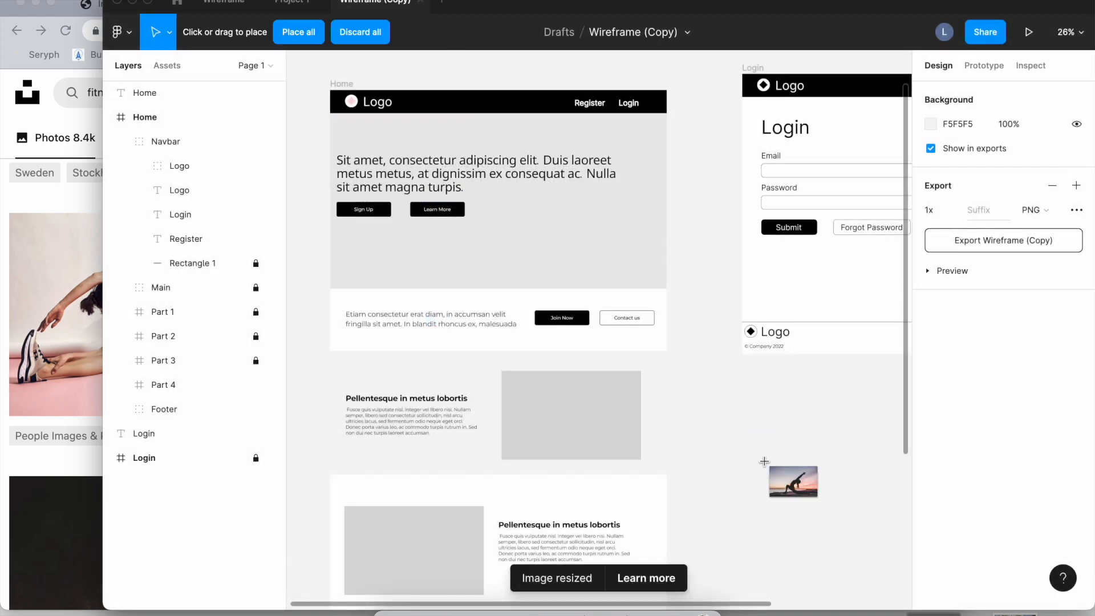
{"action": "left_click", "coordinate": [742, 432]}
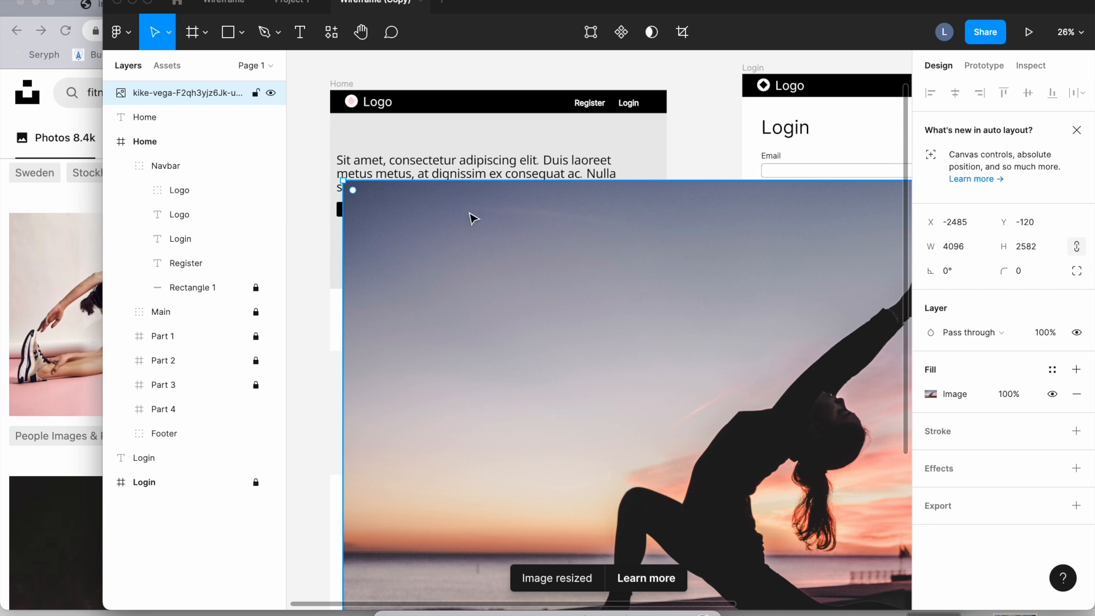
Scale the yoga photo proportionally to about 1418 × 894 with its upper-left corner just below the Home navbar.
{"action": "left_click", "coordinate": [168, 34]}
{"action": "left_click", "coordinate": [175, 87]}
{"action": "left_click_drag", "start_coordinate": [342, 181], "coordinate": [392, 203]}
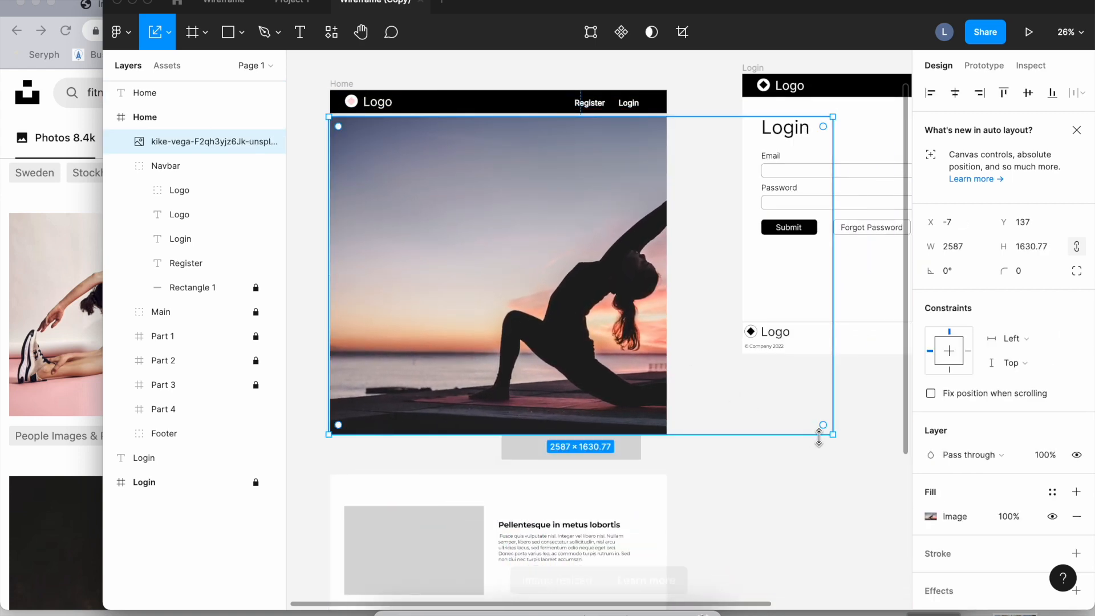
{"action": "left_click_drag", "start_coordinate": [830, 435], "coordinate": [606, 281]}
Stretch the yoga photo to about 1735 × 883 to span the Home frame's width, and shift it up against the navbar.
{"action": "left_click", "coordinate": [165, 34]}
{"action": "left_click", "coordinate": [171, 68]}
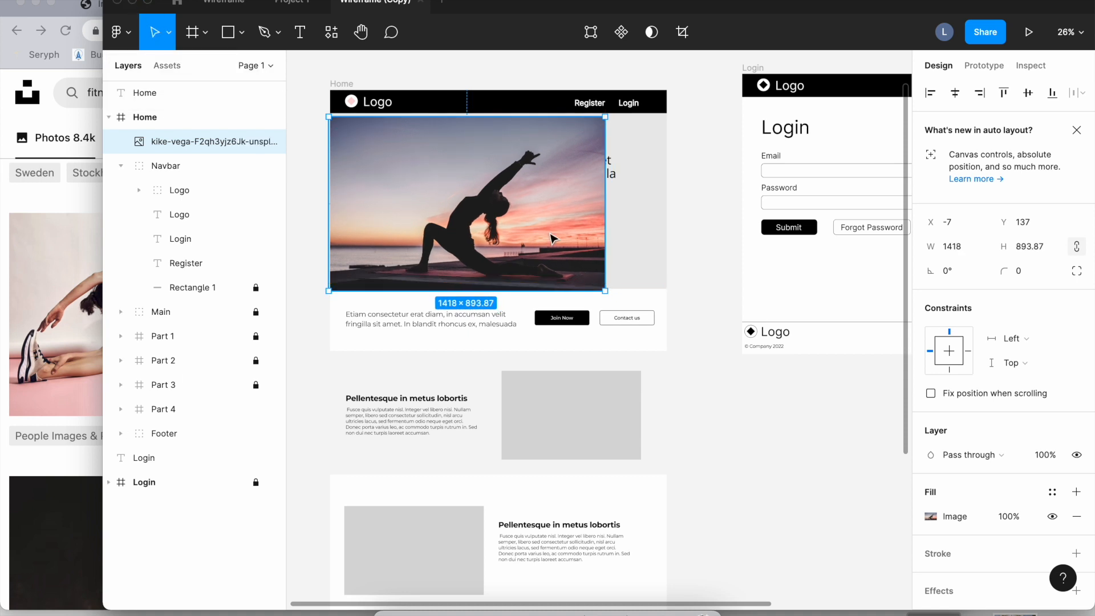
{"action": "left_click_drag", "start_coordinate": [606, 290], "coordinate": [667, 289]}
{"action": "left_click_drag", "start_coordinate": [606, 238], "coordinate": [605, 230]}
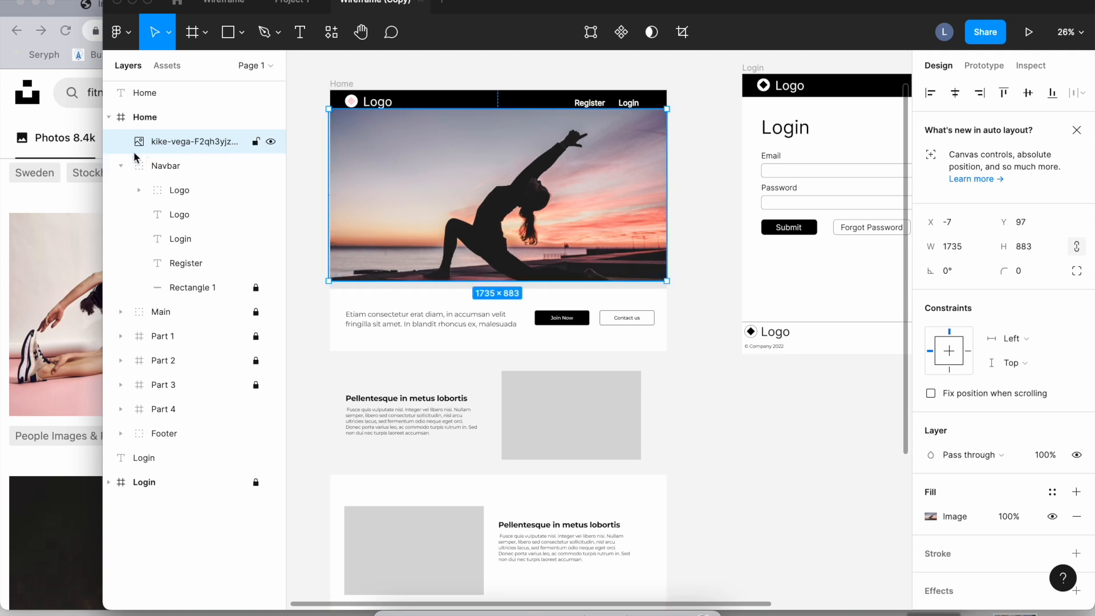
Unlock the Main group and its Rectangle 13, and move the photo layer into Main directly above Rectangle 13, behind the text and buttons.
{"action": "left_click", "coordinate": [120, 165]}
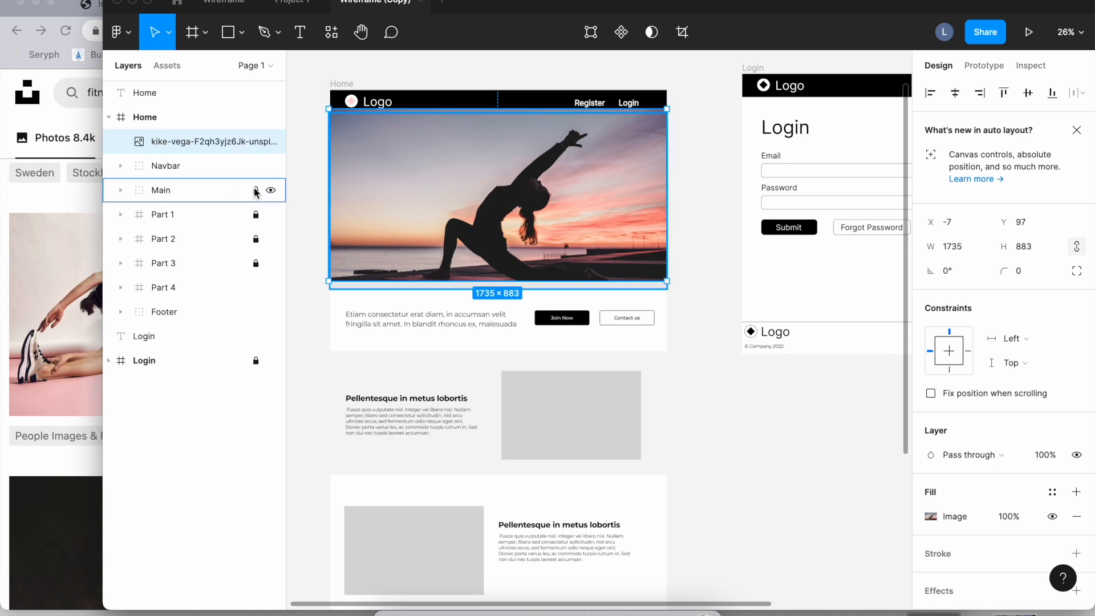
{"action": "left_click", "coordinate": [121, 190]}
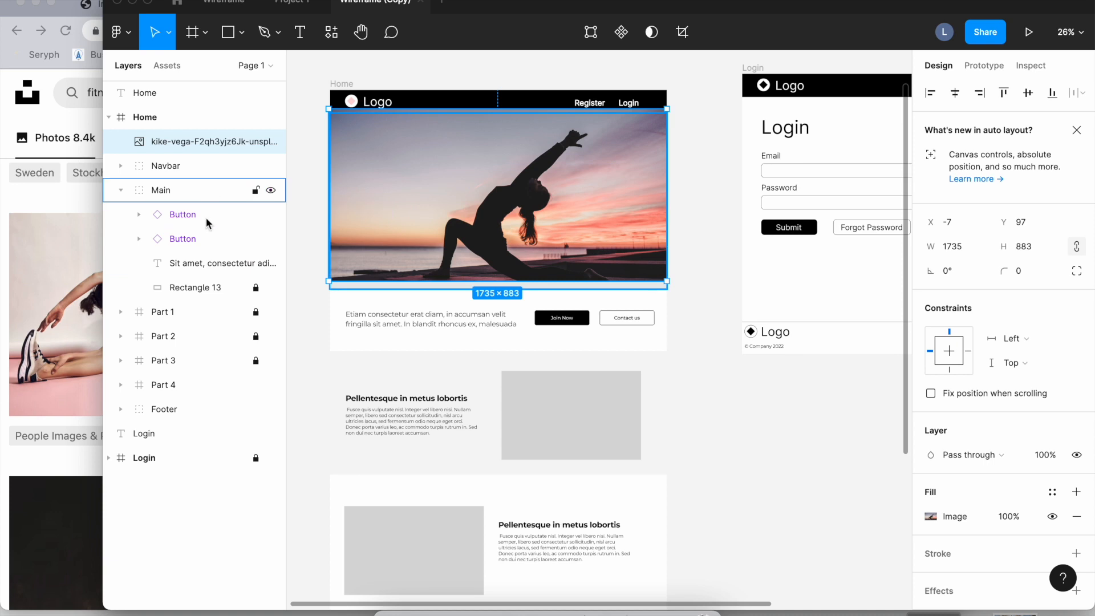
{"action": "left_click", "coordinate": [192, 285]}
{"action": "left_click", "coordinate": [255, 287]}
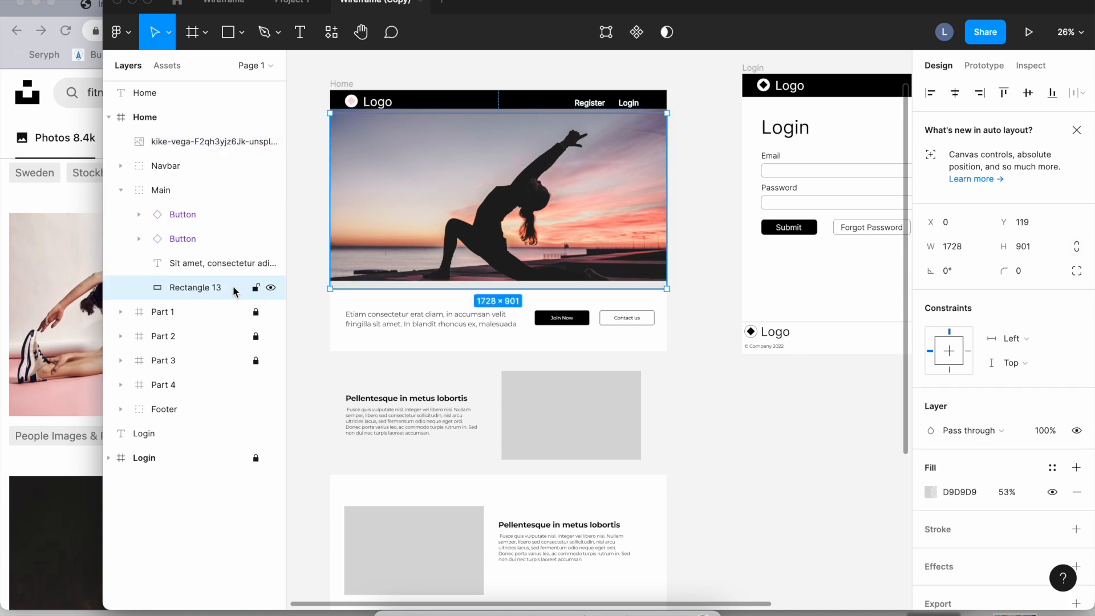
{"action": "left_click_drag", "start_coordinate": [182, 142], "coordinate": [202, 280]}
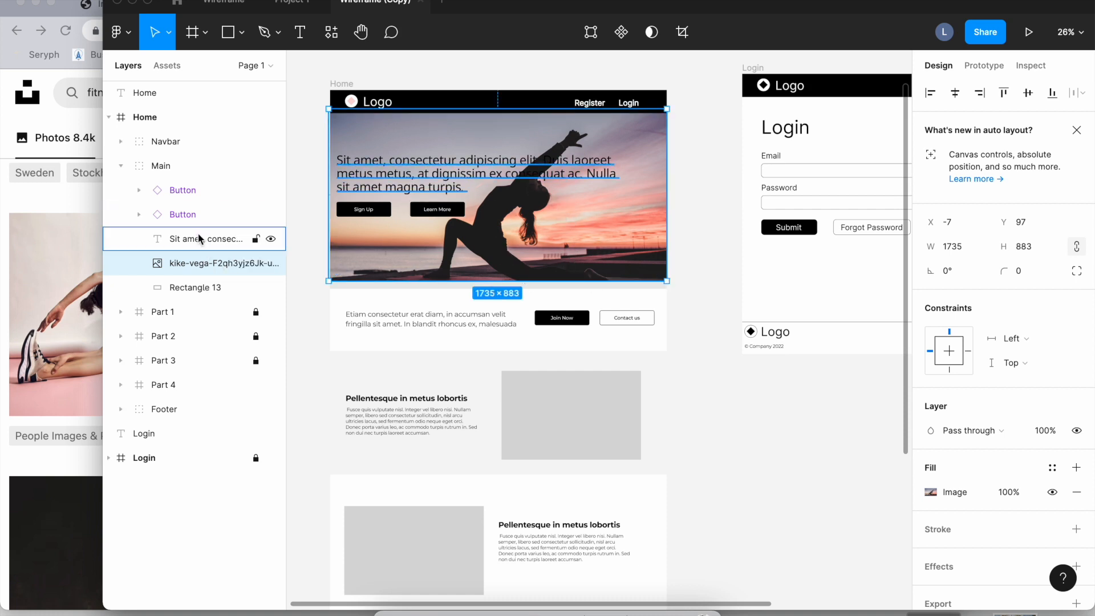
Set the fill of the hero heading text in Main to FFFFFF and collapse the Main group.
{"action": "left_click", "coordinate": [222, 239]}
{"action": "scroll", "coordinate": [954, 298], "scroll_direction": "down", "scroll_amount": 5}
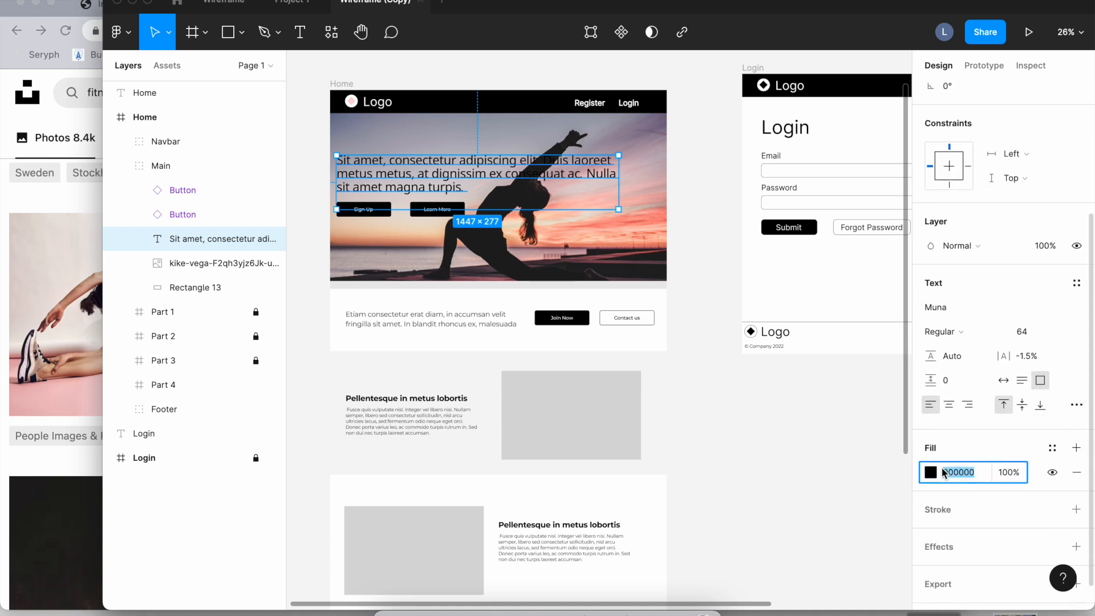
{"action": "left_click", "coordinate": [930, 472]}
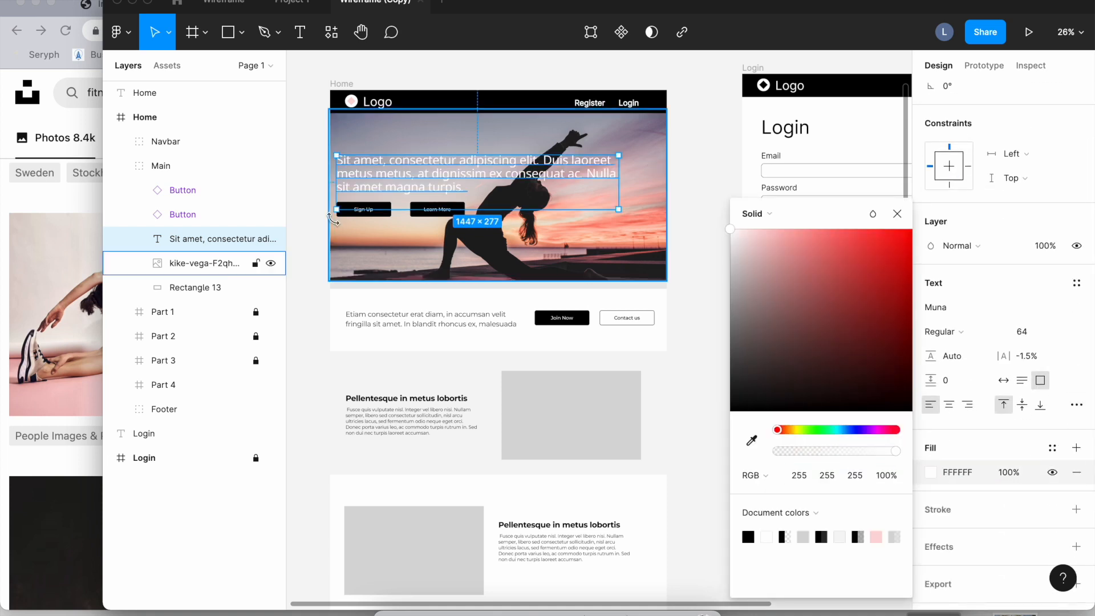
{"action": "left_click", "coordinate": [315, 225]}
{"action": "left_click", "coordinate": [121, 165]}
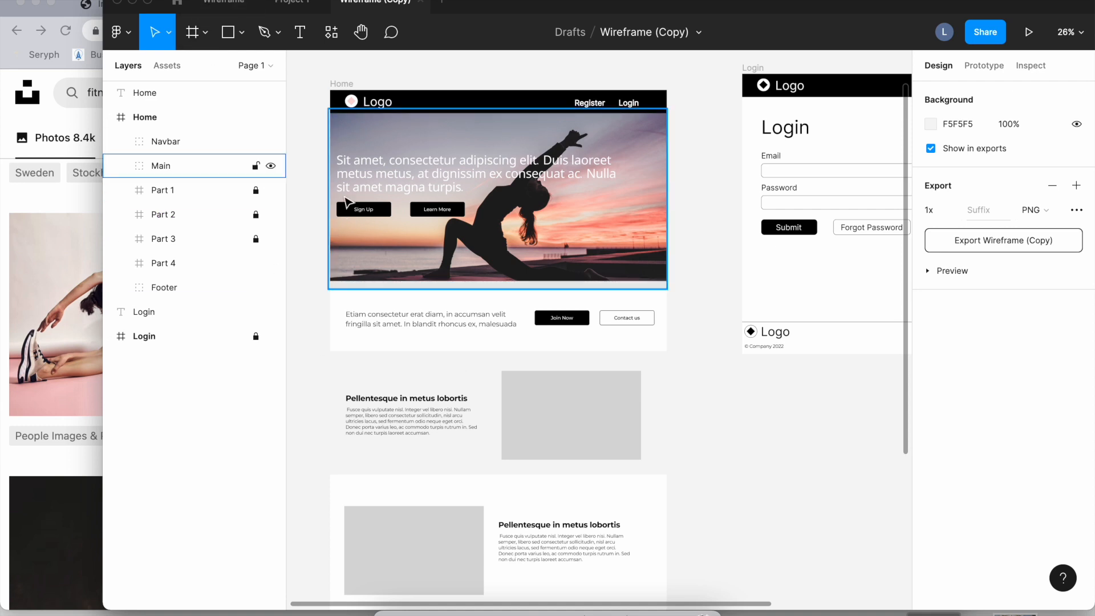
Compare the Home hero section in Wireframe (Copy) with the finished hero in Project 1.
{"action": "scroll", "coordinate": [348, 203], "scroll_direction": "up", "scroll_amount": 3}
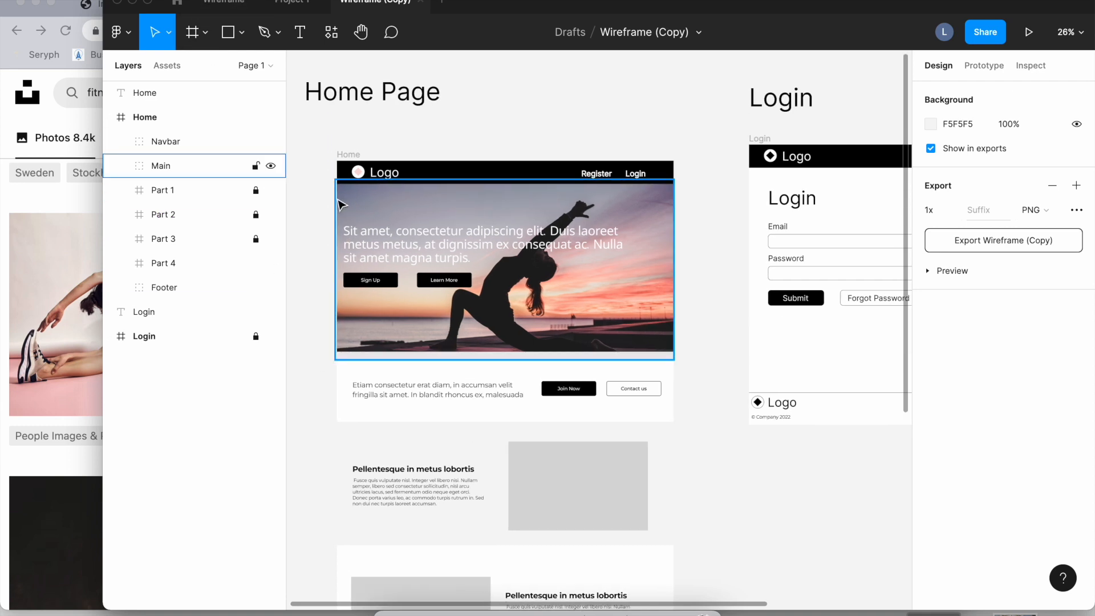
{"action": "scroll", "coordinate": [340, 205], "scroll_direction": "down", "scroll_amount": 2}
{"action": "scroll", "coordinate": [317, 150], "scroll_direction": "up", "scroll_amount": 2}
{"action": "scroll", "coordinate": [316, 150], "scroll_direction": "right", "scroll_amount": 1}
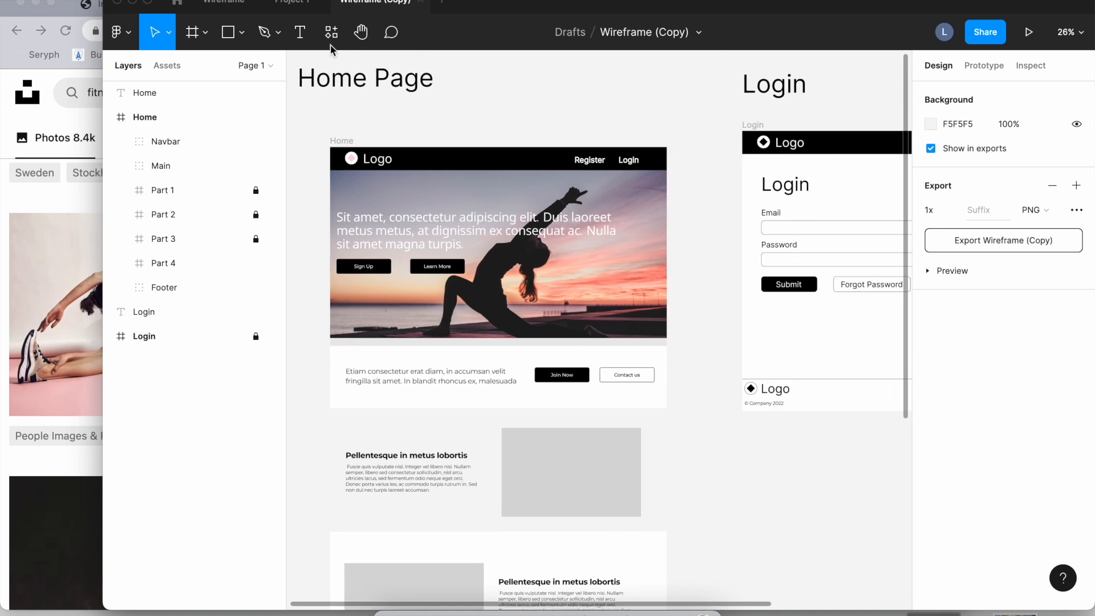
{"action": "left_click", "coordinate": [292, 3]}
{"action": "scroll", "coordinate": [384, 168], "scroll_direction": "left", "scroll_amount": 4}
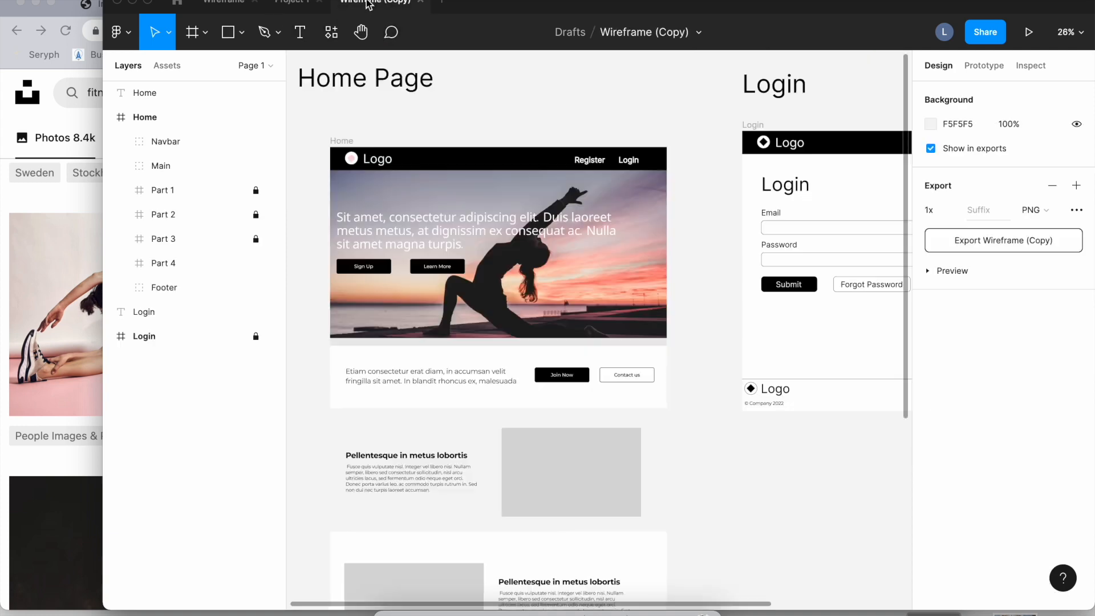
{"action": "left_click", "coordinate": [371, 3]}
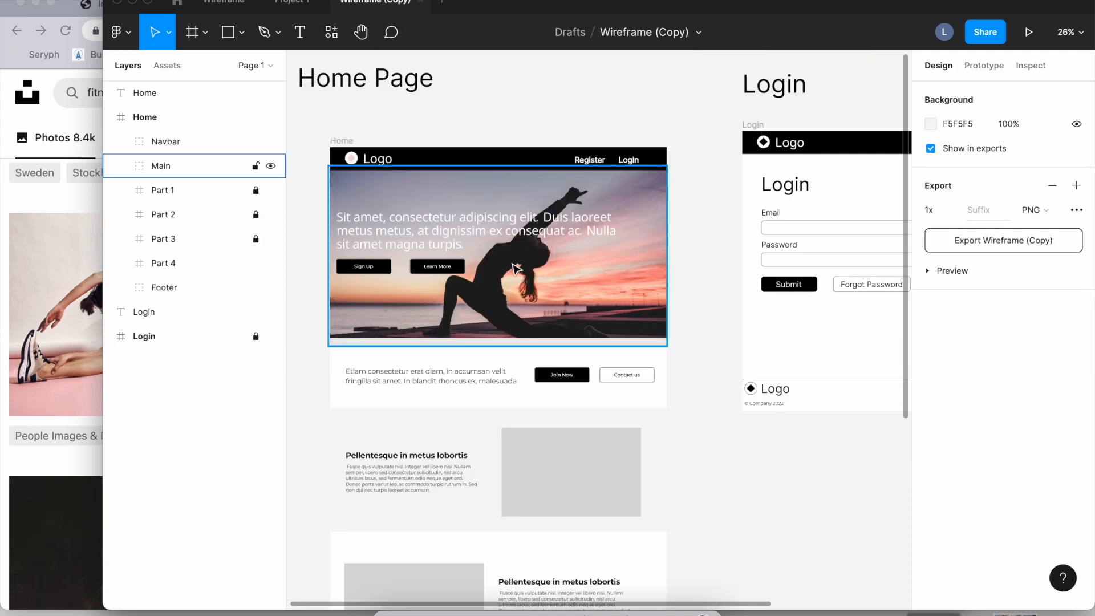
{"action": "left_click", "coordinate": [542, 290]}
{"action": "left_click", "coordinate": [292, 2]}
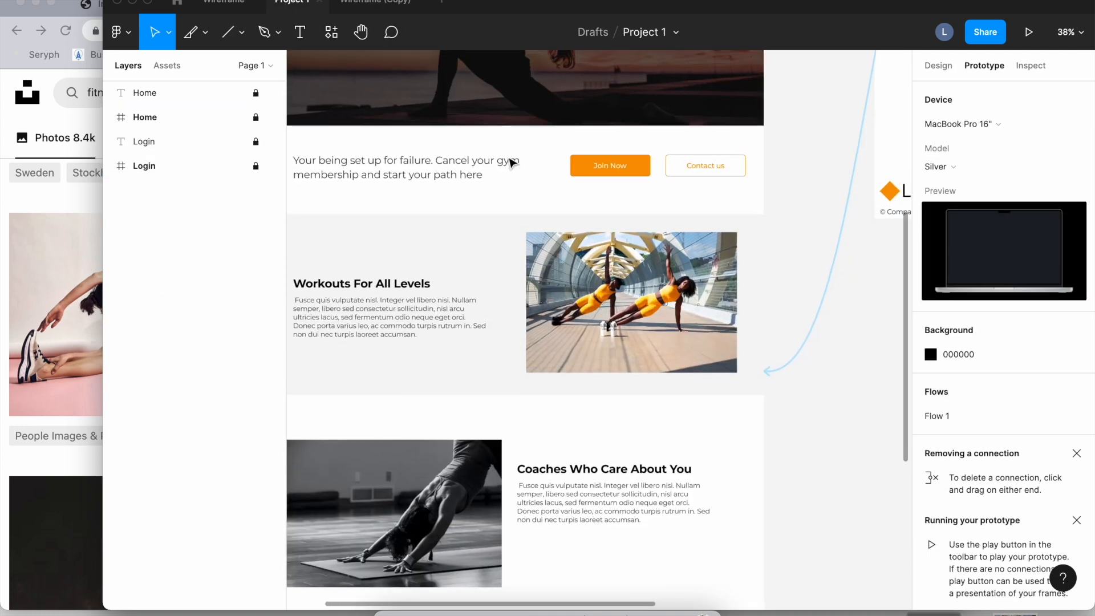
{"action": "scroll", "coordinate": [562, 280], "scroll_direction": "up", "scroll_amount": 5}
{"action": "scroll", "coordinate": [562, 279], "scroll_direction": "left", "scroll_amount": 3}
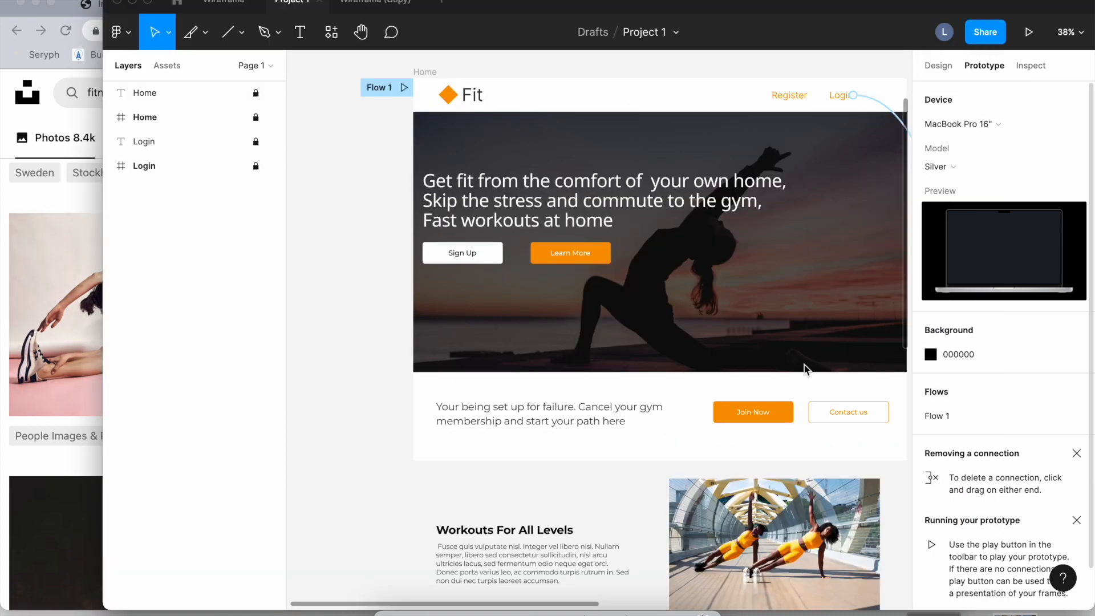
{"action": "left_click", "coordinate": [371, 5]}
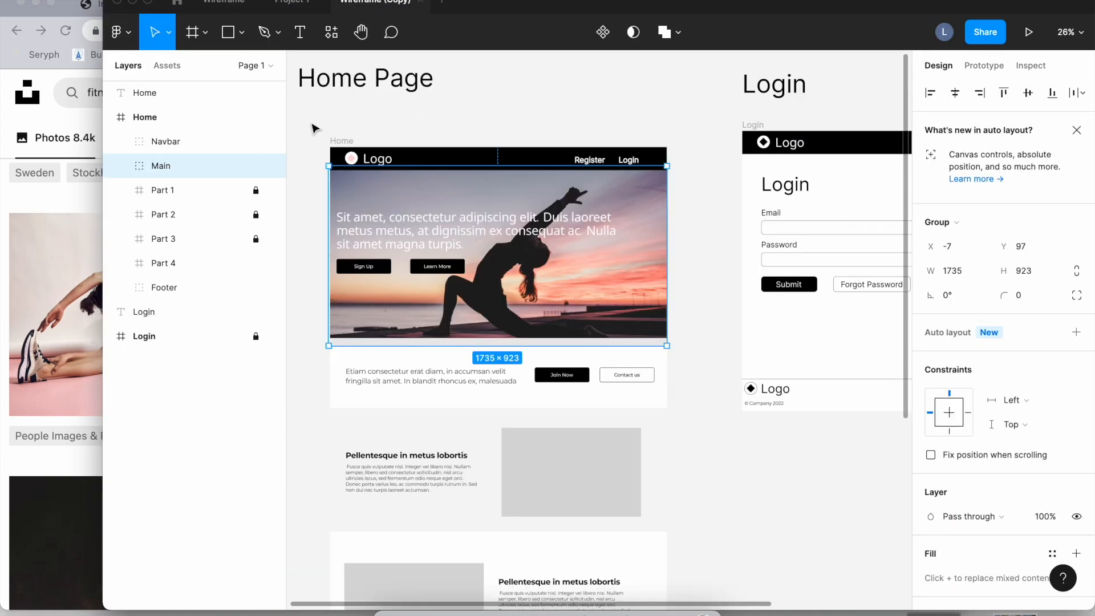
{"action": "left_click", "coordinate": [242, 32]}
{"action": "left_click", "coordinate": [225, 69]}
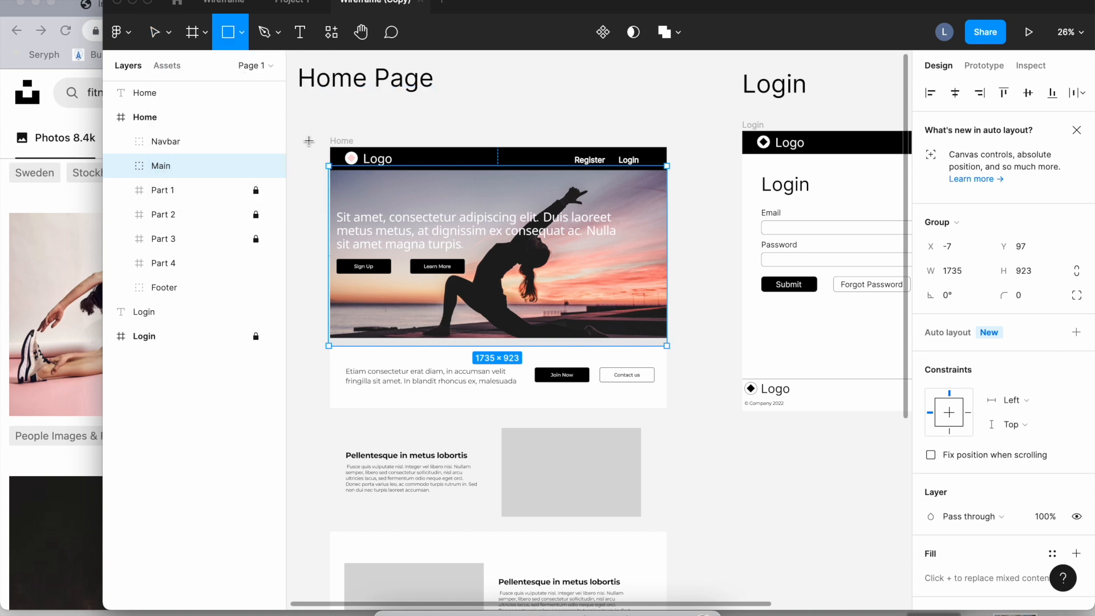
{"action": "left_click", "coordinate": [298, 157]}
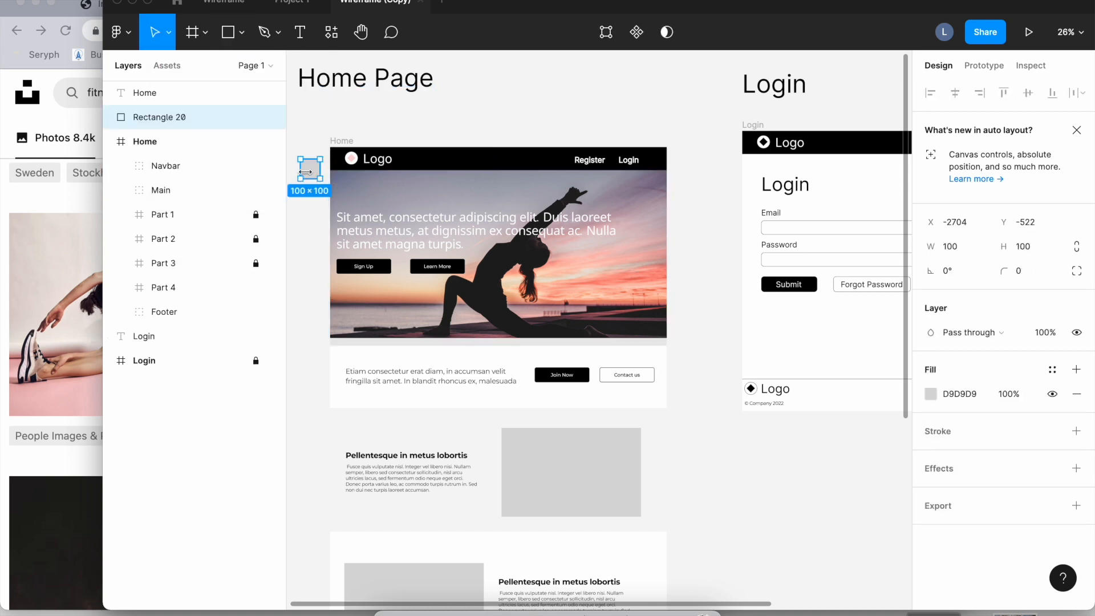
{"action": "left_click_drag", "start_coordinate": [316, 177], "coordinate": [667, 341]}
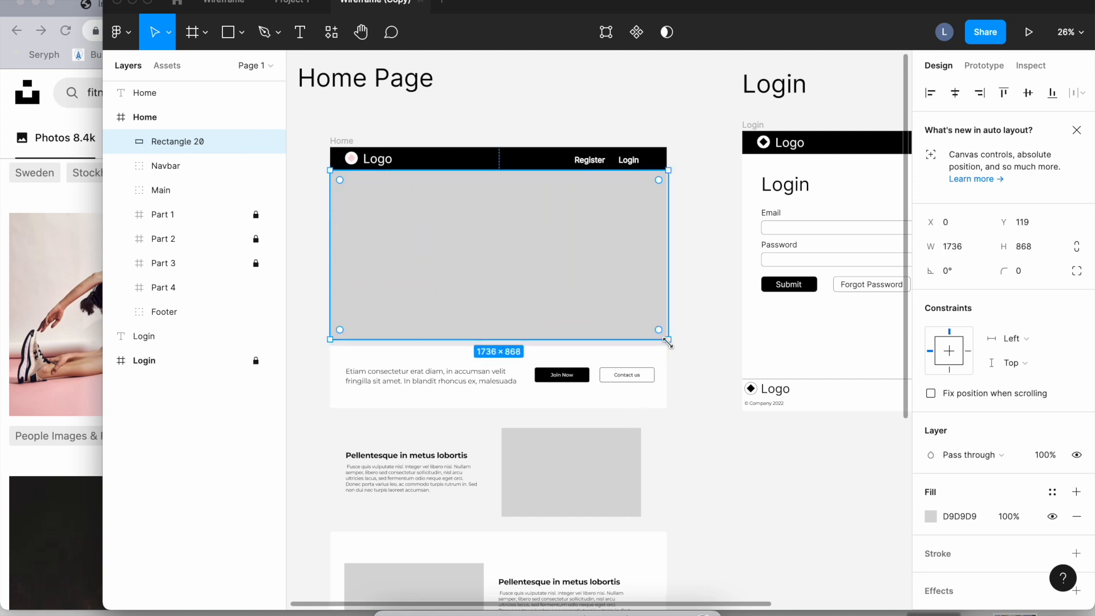
{"action": "left_click", "coordinate": [120, 190]}
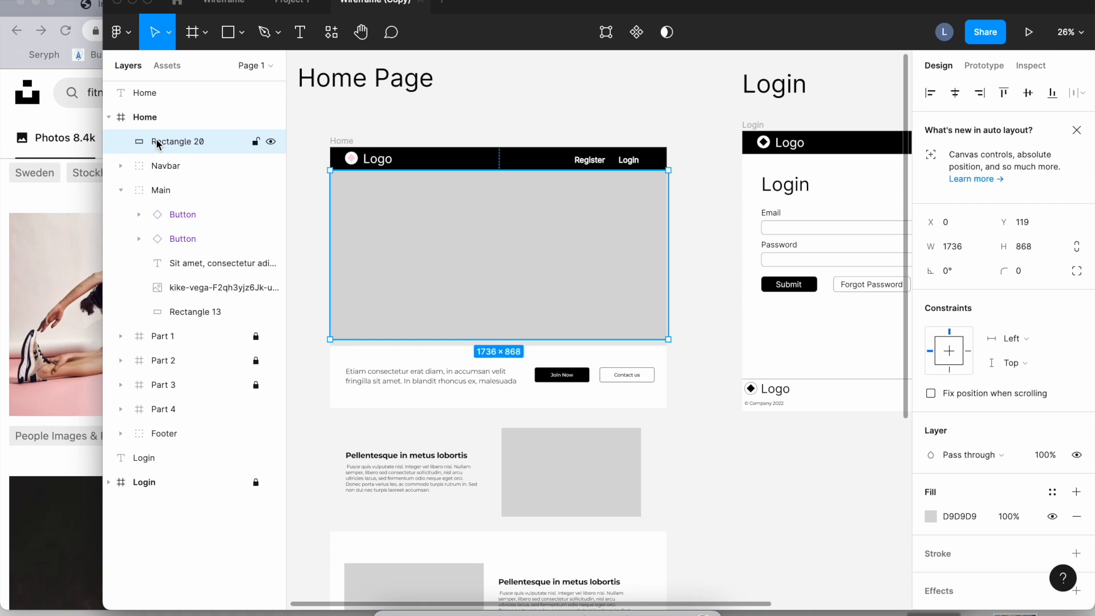
{"action": "key", "text": "Delete"}
Move Rectangle 13 directly above the yoga photo in Main and recolour its fill as a dark, semi-transparent overlay.
{"action": "left_click", "coordinate": [183, 285]}
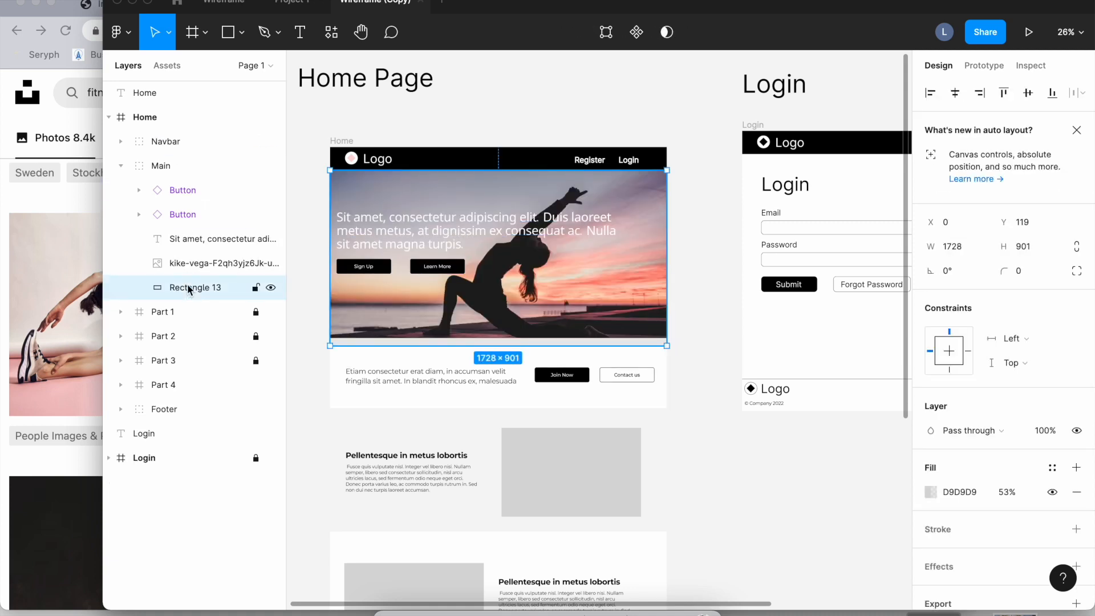
{"action": "left_click_drag", "start_coordinate": [188, 283], "coordinate": [187, 262]}
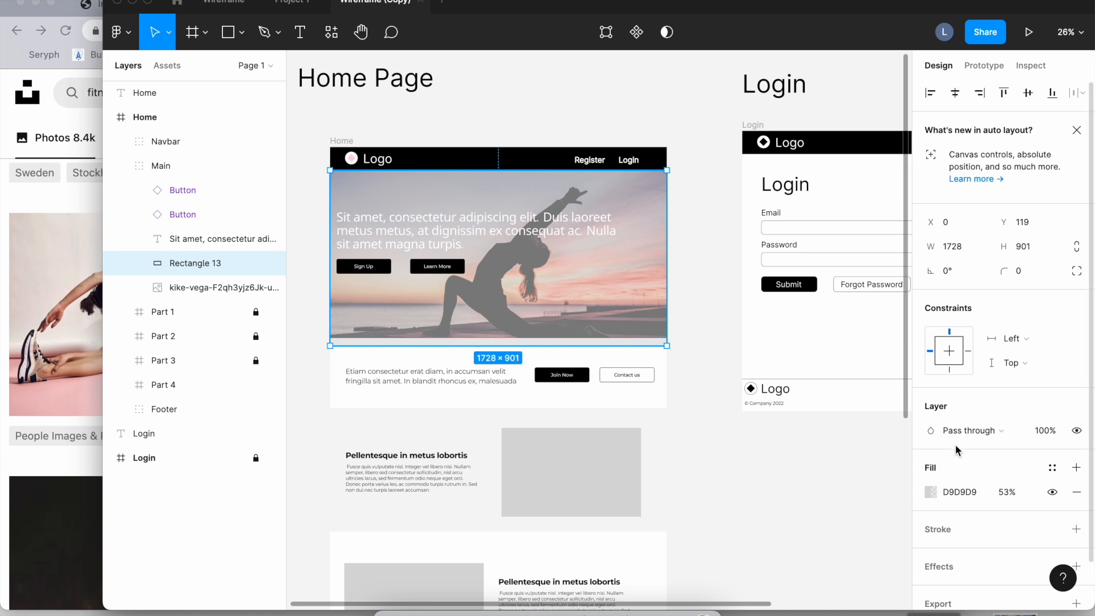
{"action": "left_click", "coordinate": [930, 492]}
{"action": "left_click", "coordinate": [893, 385]}
{"action": "mouse_move", "coordinate": [941, 442]}
{"action": "left_mouse_down"}
{"action": "mouse_move", "coordinate": [956, 465]}
{"action": "mouse_move", "coordinate": [838, 476]}
{"action": "mouse_move", "coordinate": [843, 454]}
{"action": "mouse_move", "coordinate": [894, 451]}
{"action": "mouse_move", "coordinate": [819, 450]}
{"action": "mouse_move", "coordinate": [860, 452]}
{"action": "left_mouse_up"}
{"action": "left_click", "coordinate": [711, 371]}
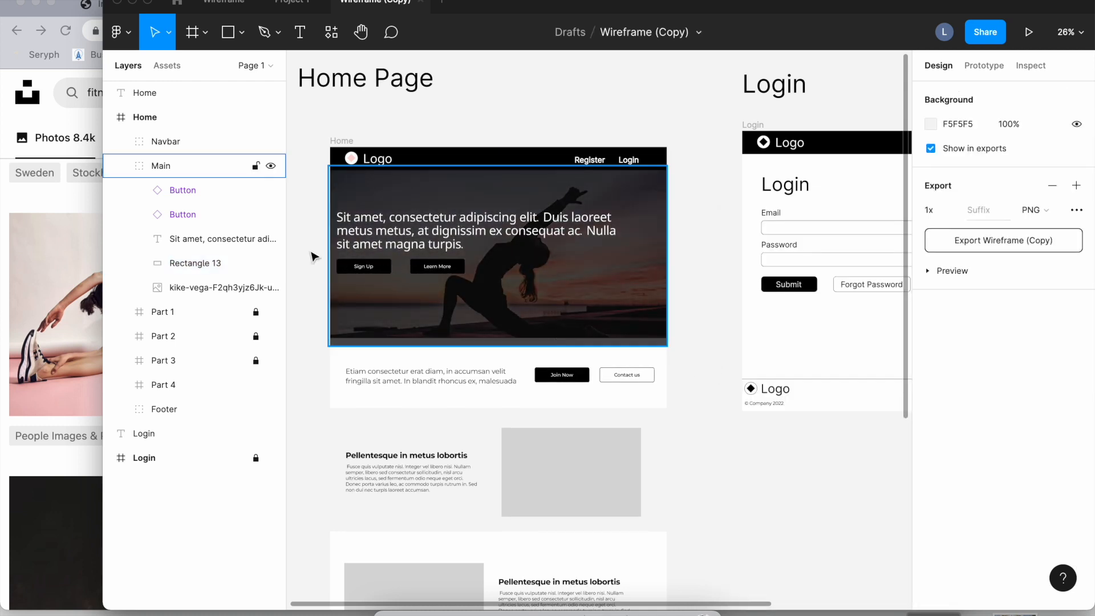
Switch to the Canva Facebook Cover design in the browser and examine the dark shape laid over its yoga image.
{"action": "left_click", "coordinate": [22, 266]}
{"action": "left_click", "coordinate": [353, 7]}
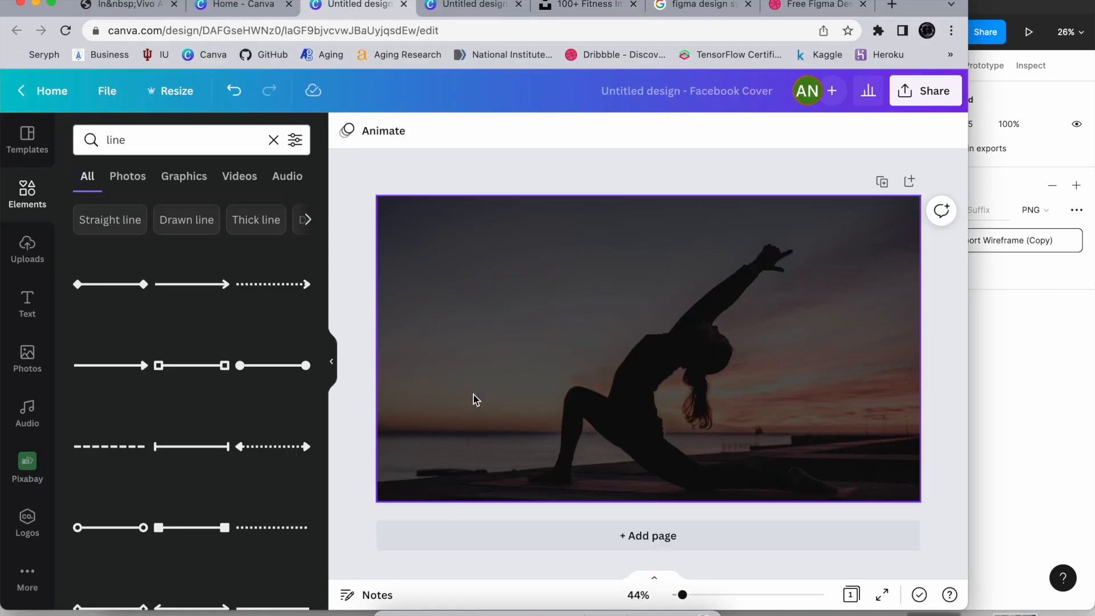
{"action": "left_click", "coordinate": [599, 361]}
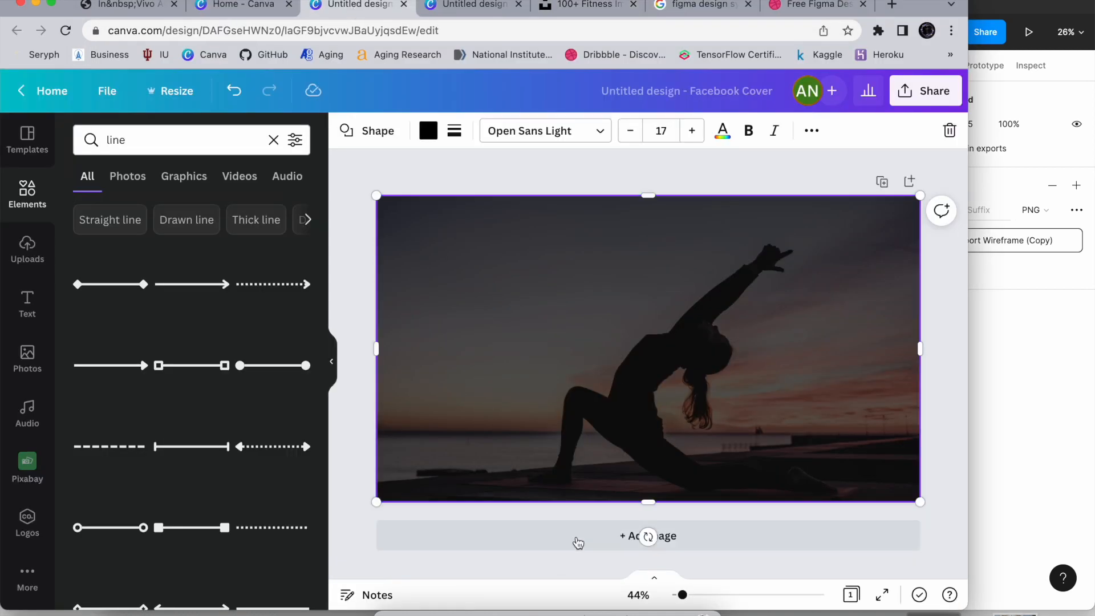
Add a blank second page to the Canva design and try a line on it before returning to Wireframe (Copy) in Figma.
{"action": "left_click", "coordinate": [578, 539]}
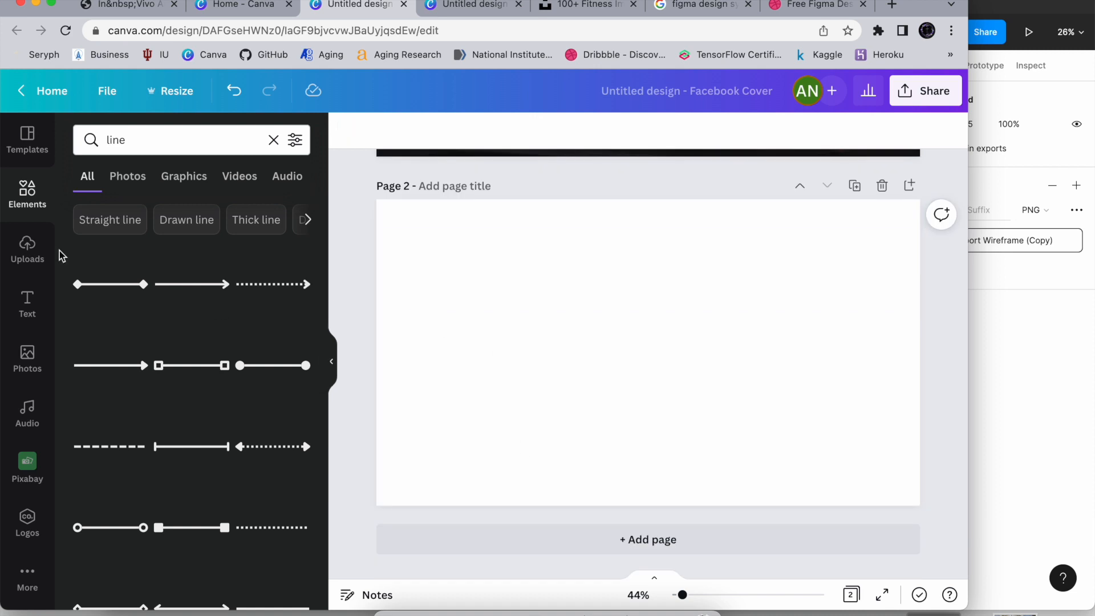
{"action": "scroll", "coordinate": [419, 334], "scroll_direction": "up", "scroll_amount": 5}
{"action": "scroll", "coordinate": [399, 342], "scroll_direction": "down", "scroll_amount": 5}
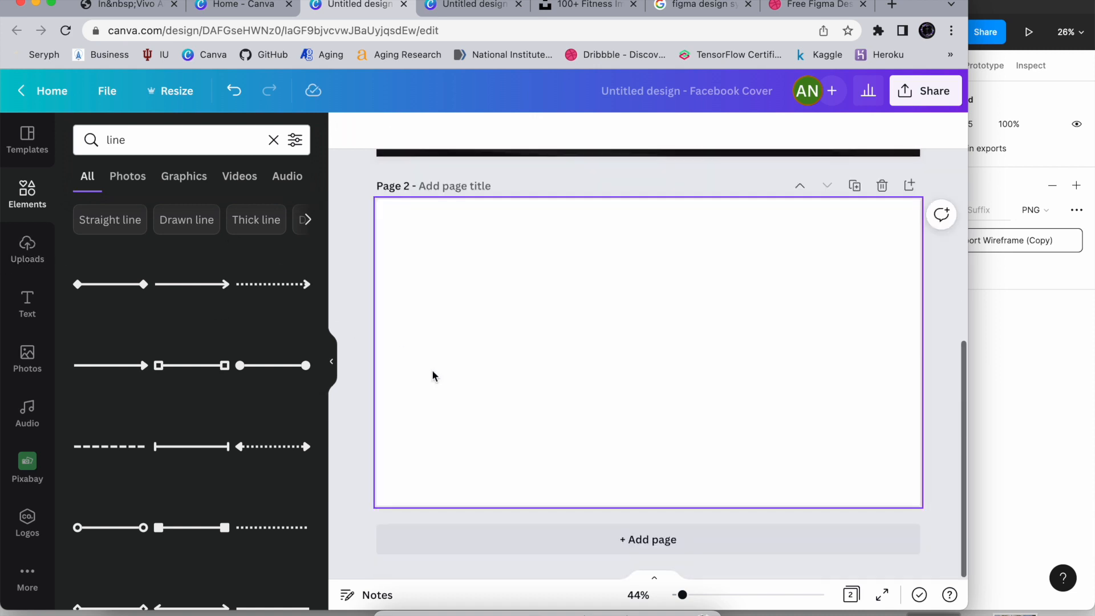
{"action": "key", "text": "l"}
{"action": "left_click_drag", "start_coordinate": [558, 356], "coordinate": [594, 313]}
{"action": "key", "text": "Delete"}
{"action": "key", "text": "super+Tab"}
{"action": "left_click", "coordinate": [405, 254]}
{"action": "left_click", "coordinate": [310, 192]}
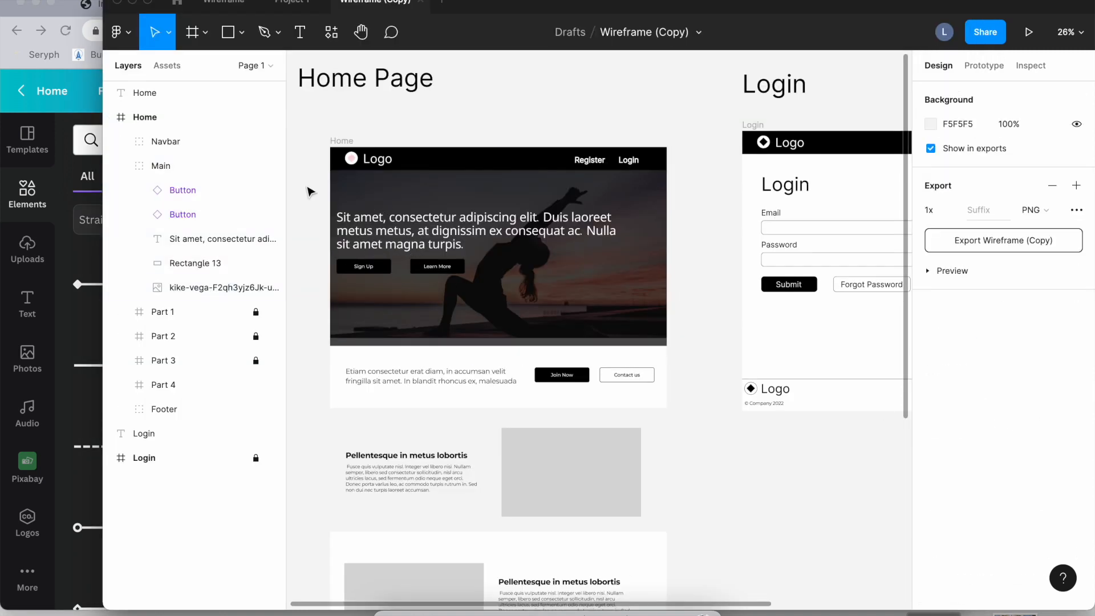
Compare the Home sections below the hero across Wireframe (Copy), Project 1 and the original Wireframe.
{"action": "scroll", "coordinate": [308, 206], "scroll_direction": "down", "scroll_amount": 5}
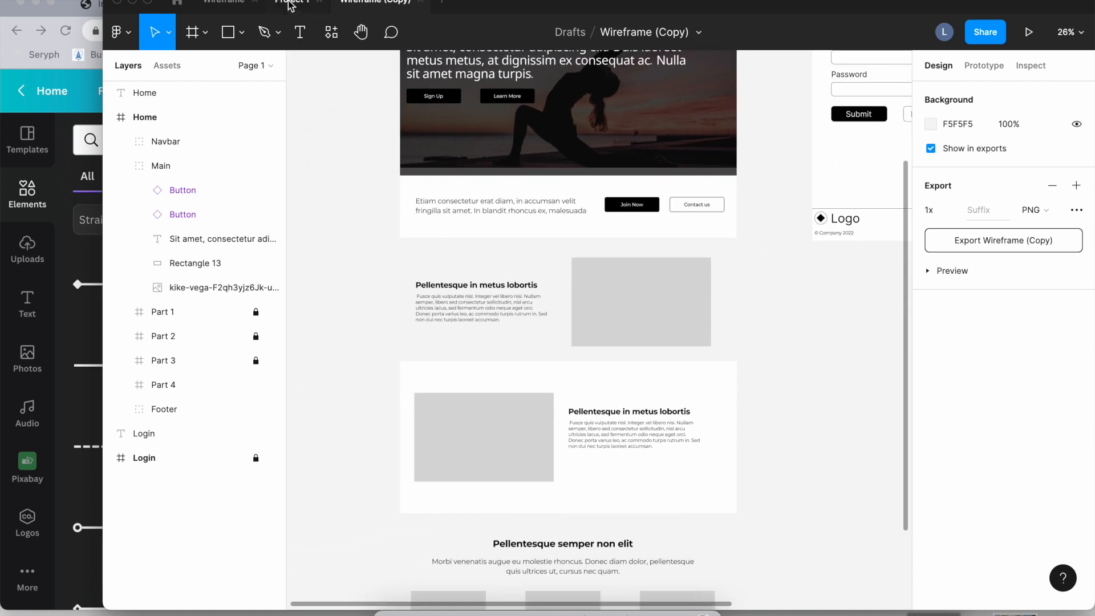
{"action": "left_click", "coordinate": [291, 3]}
{"action": "scroll", "coordinate": [439, 359], "scroll_direction": "down", "scroll_amount": 5}
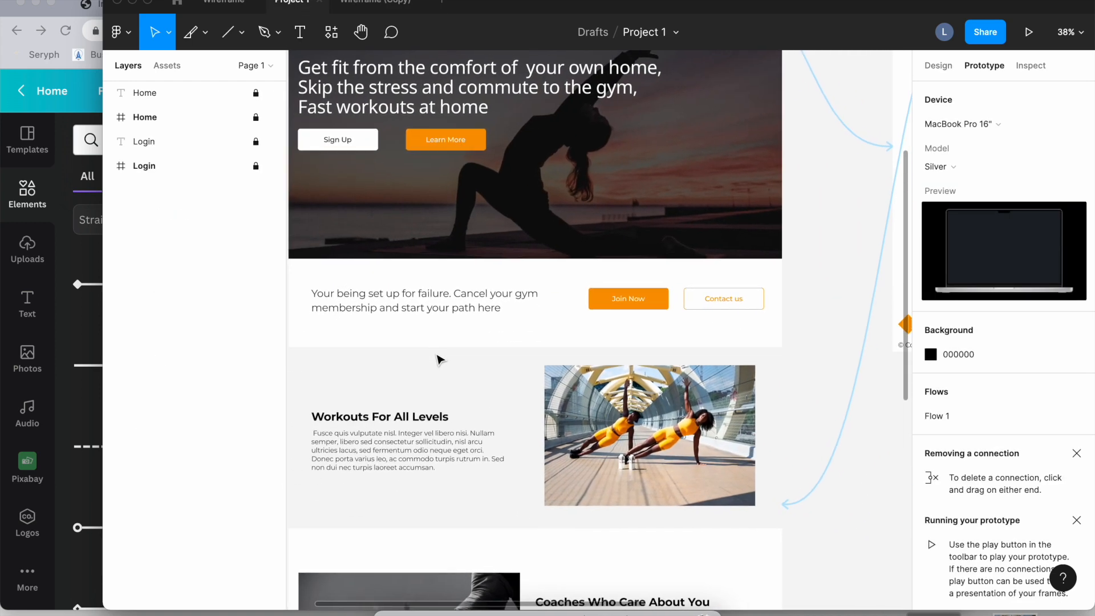
{"action": "left_click", "coordinate": [224, 3]}
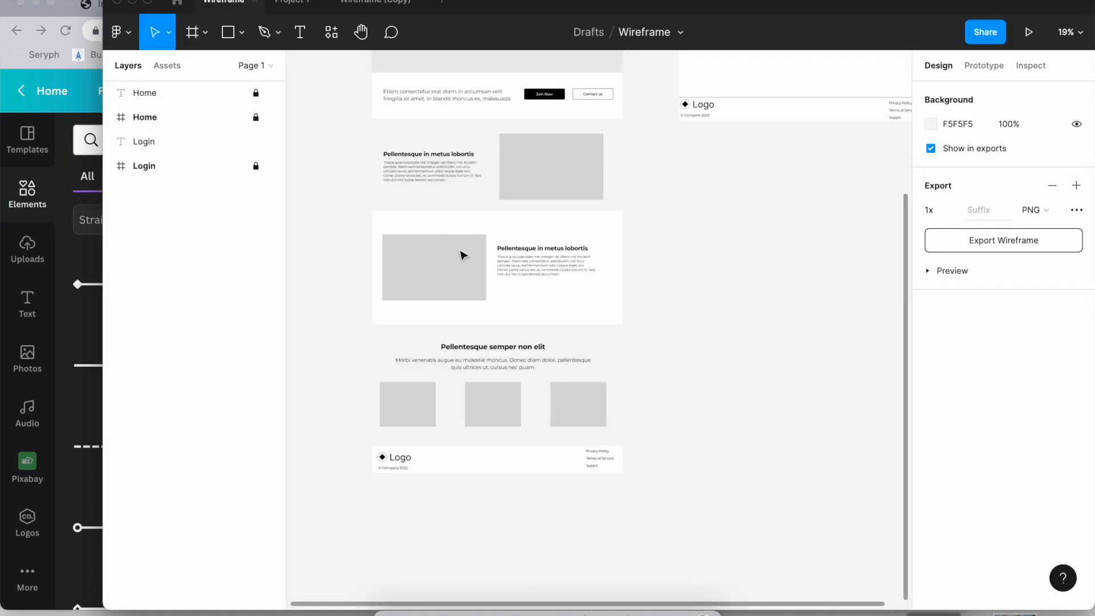
{"action": "scroll", "coordinate": [463, 255], "scroll_direction": "up", "scroll_amount": 3}
{"action": "scroll", "coordinate": [463, 260], "scroll_direction": "down", "scroll_amount": 1}
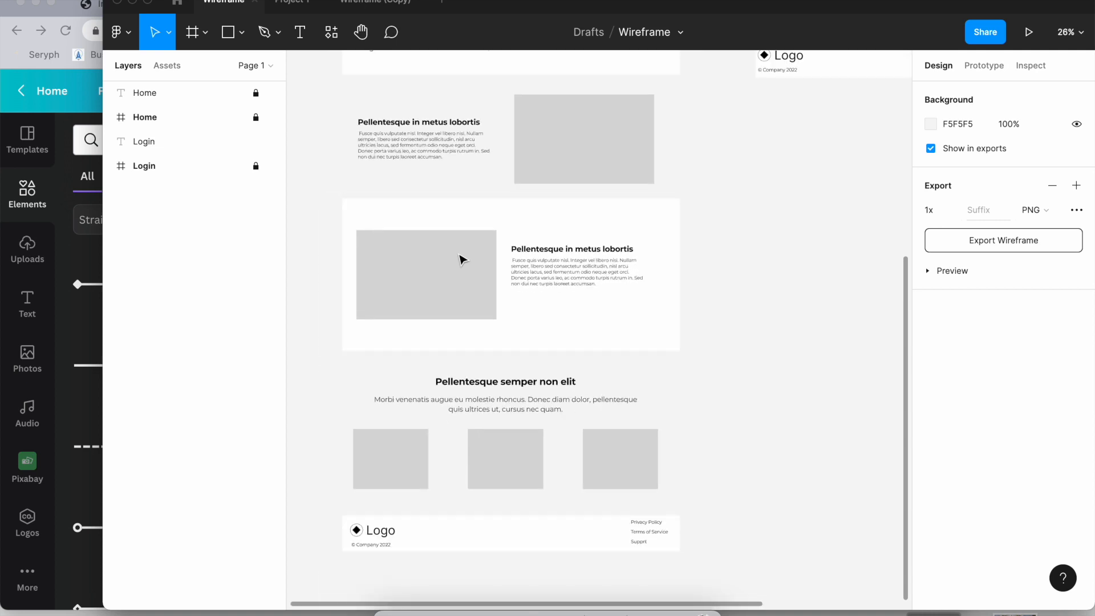
{"action": "left_click", "coordinate": [285, 4]}
{"action": "scroll", "coordinate": [477, 229], "scroll_direction": "up", "scroll_amount": 5}
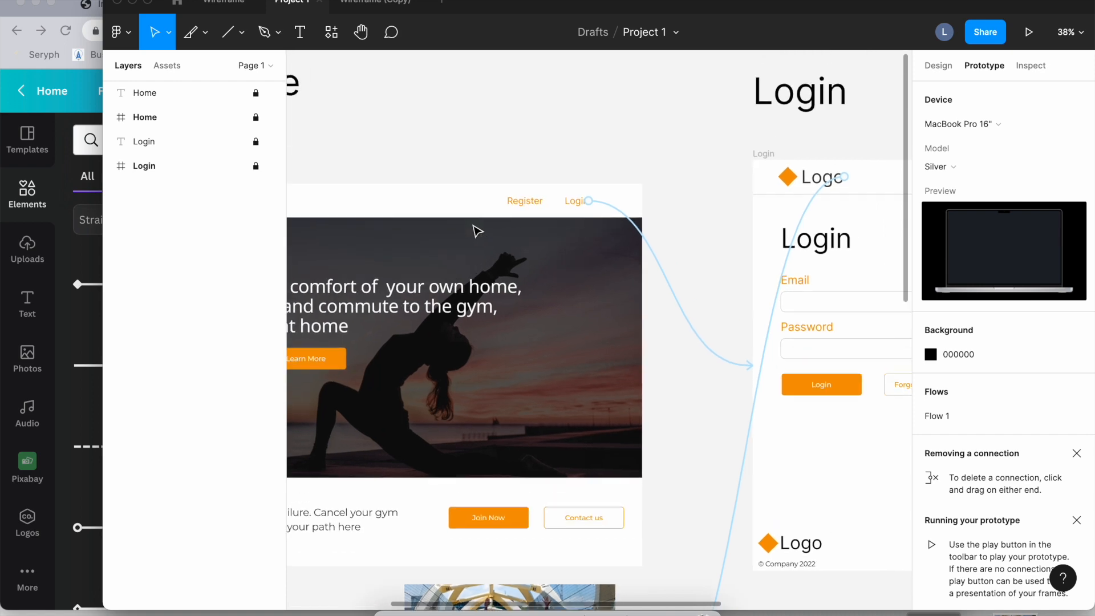
{"action": "scroll", "coordinate": [477, 229], "scroll_direction": "left", "scroll_amount": 10}
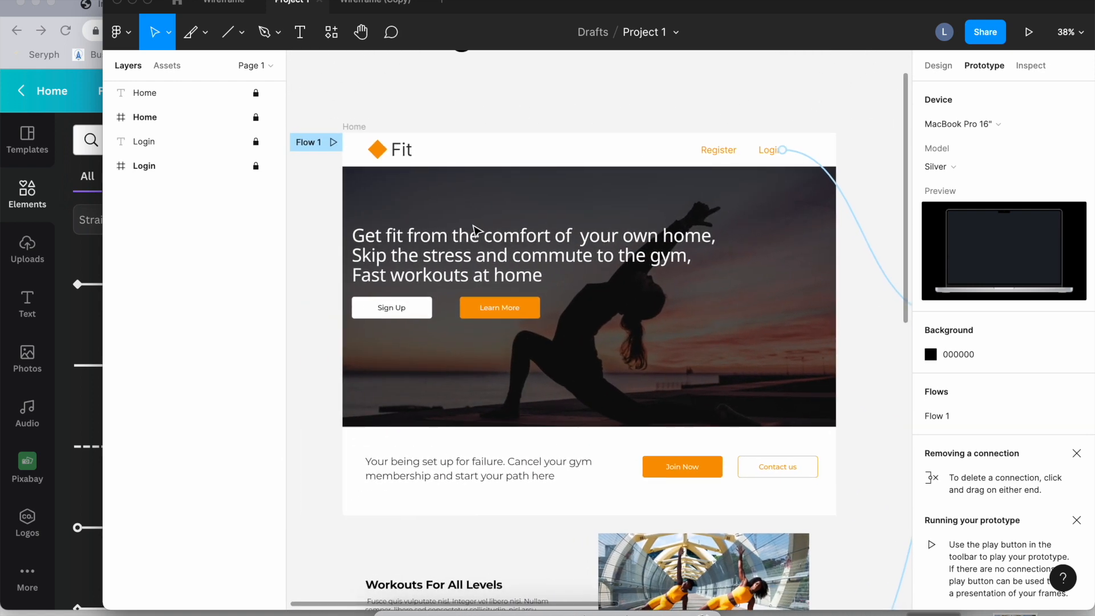
Present the Project 1 prototype and look over its Home page from the hero to the footer.
{"action": "left_click", "coordinate": [1028, 32]}
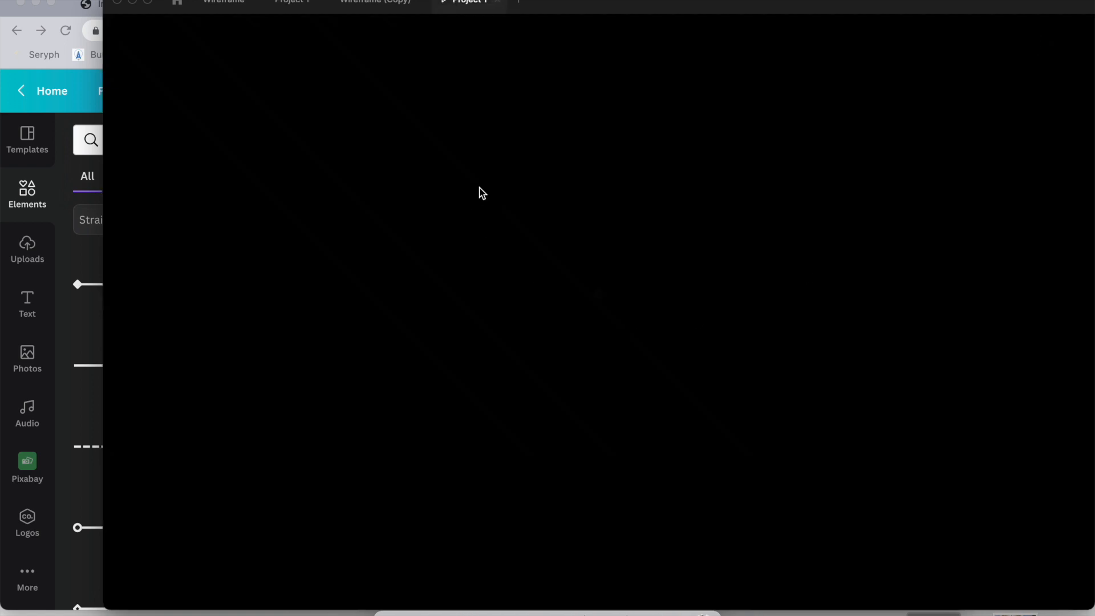
{"action": "scroll", "coordinate": [494, 274], "scroll_direction": "down", "scroll_amount": 4}
{"action": "scroll", "coordinate": [495, 269], "scroll_direction": "down", "scroll_amount": 8}
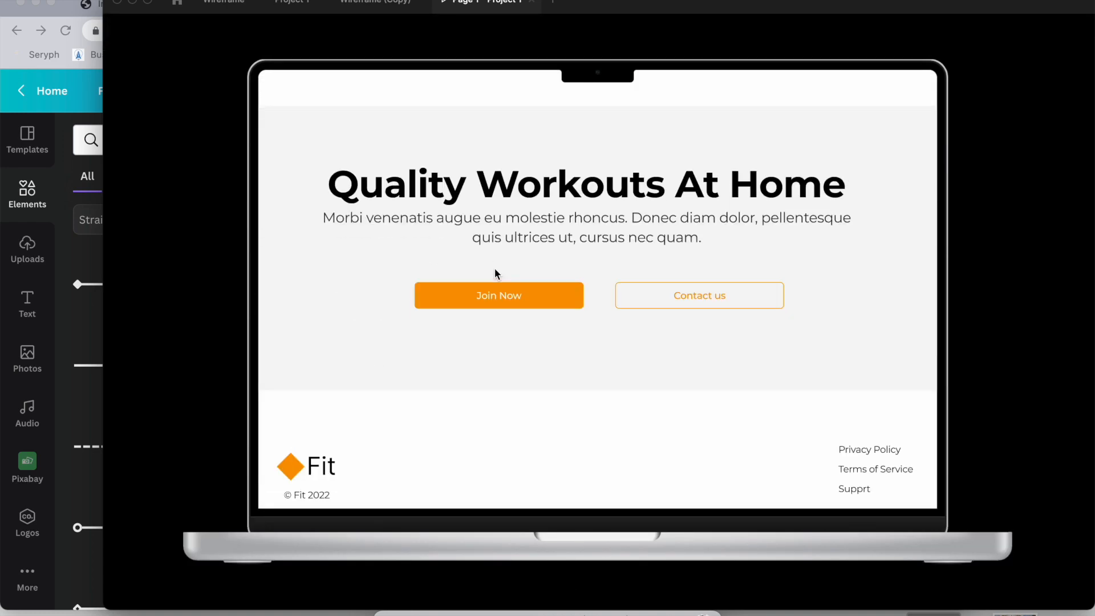
{"action": "scroll", "coordinate": [494, 268], "scroll_direction": "up", "scroll_amount": 12}
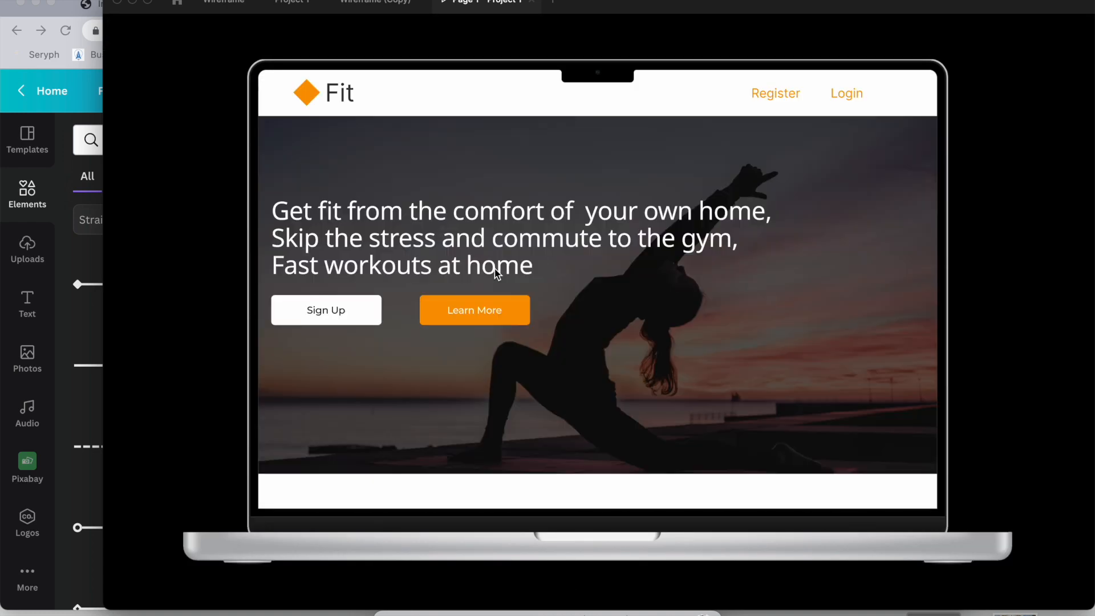
Follow the prototype's Login link, examine the login page down to its footer, and return to Home through the logo.
{"action": "left_click", "coordinate": [847, 95]}
{"action": "scroll", "coordinate": [523, 220], "scroll_direction": "down", "scroll_amount": 3}
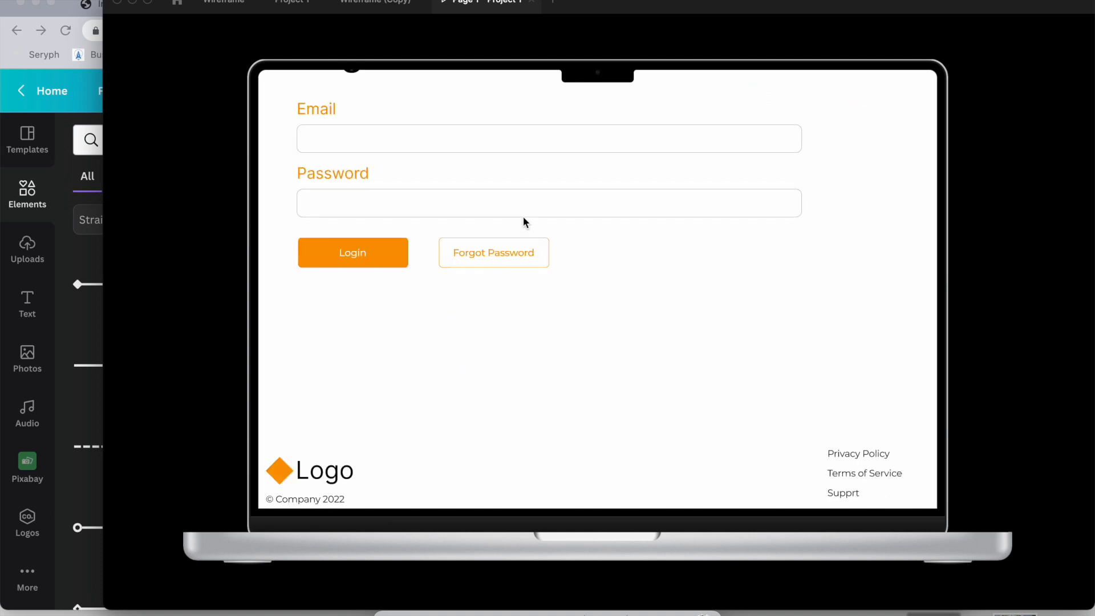
{"action": "scroll", "coordinate": [448, 336], "scroll_direction": "up", "scroll_amount": 3}
{"action": "scroll", "coordinate": [471, 337], "scroll_direction": "down", "scroll_amount": 3}
{"action": "scroll", "coordinate": [368, 371], "scroll_direction": "up", "scroll_amount": 3}
{"action": "left_click", "coordinate": [310, 97]}
Review the full Home page in the Project 1 prototype and return to Wireframe (Copy).
{"action": "scroll", "coordinate": [447, 239], "scroll_direction": "down", "scroll_amount": 3}
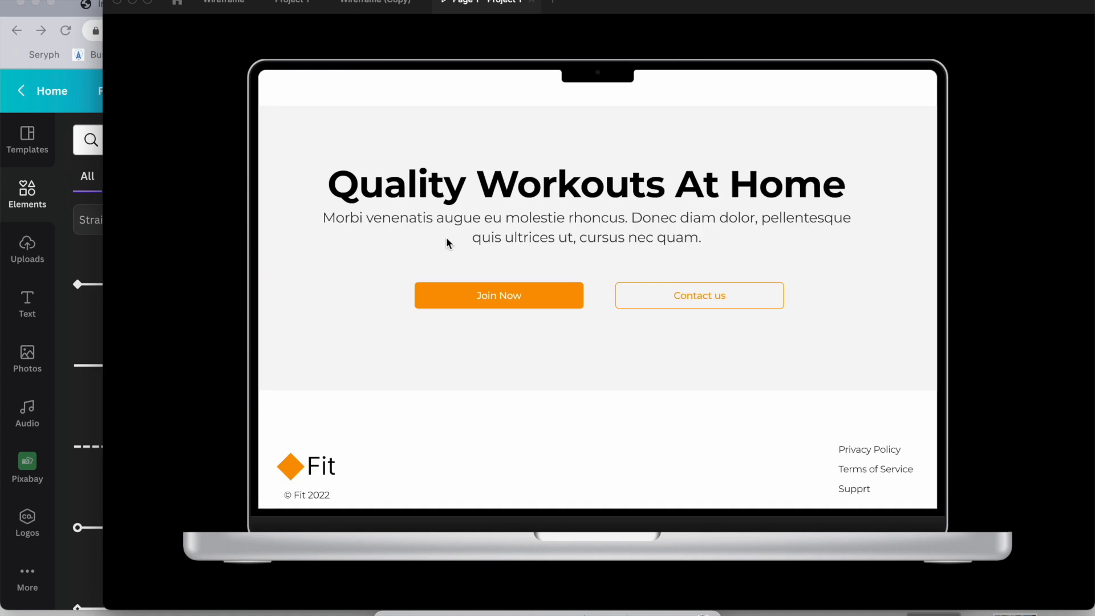
{"action": "scroll", "coordinate": [447, 243], "scroll_direction": "up", "scroll_amount": 3}
{"action": "scroll", "coordinate": [447, 243], "scroll_direction": "down", "scroll_amount": 3}
{"action": "scroll", "coordinate": [448, 243], "scroll_direction": "up", "scroll_amount": 3}
{"action": "scroll", "coordinate": [447, 242], "scroll_direction": "down", "scroll_amount": 3}
{"action": "scroll", "coordinate": [435, 227], "scroll_direction": "up", "scroll_amount": 3}
{"action": "scroll", "coordinate": [436, 227], "scroll_direction": "down", "scroll_amount": 3}
{"action": "scroll", "coordinate": [435, 223], "scroll_direction": "up", "scroll_amount": 5}
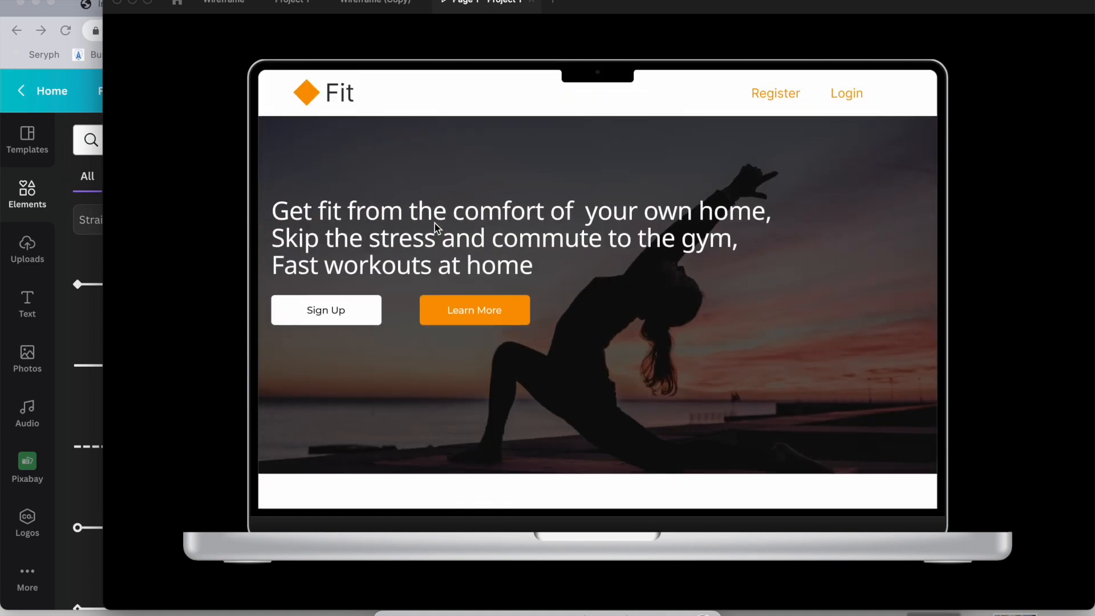
{"action": "scroll", "coordinate": [434, 223], "scroll_direction": "down", "scroll_amount": 3}
{"action": "left_click", "coordinate": [378, 3]}
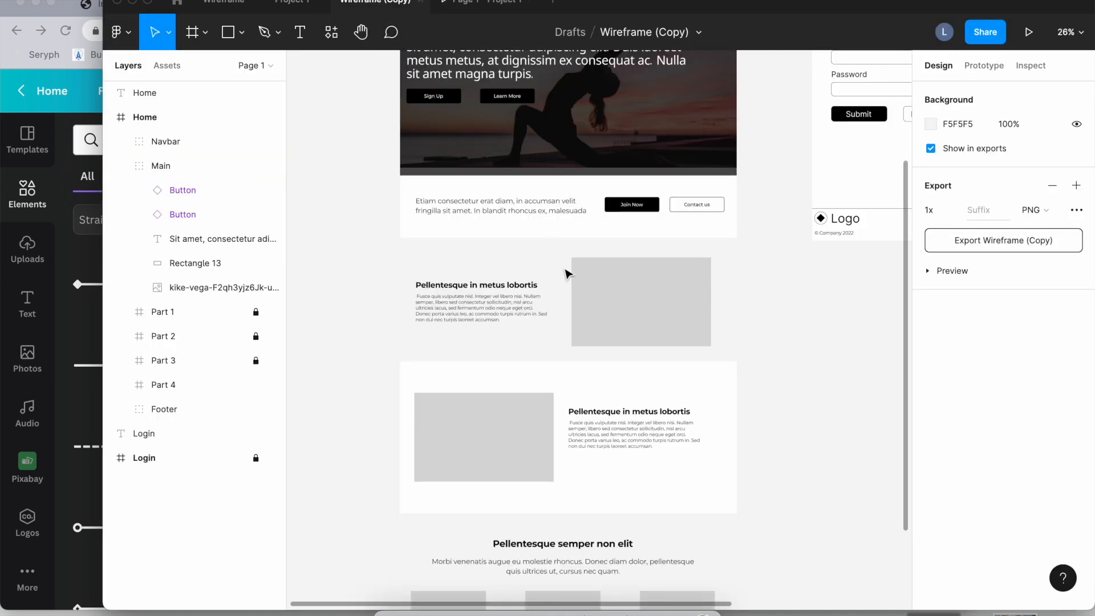
Compare the lower Home sections and footer of Wireframe (Copy) with those in Project 1.
{"action": "scroll", "coordinate": [568, 273], "scroll_direction": "down", "scroll_amount": 5}
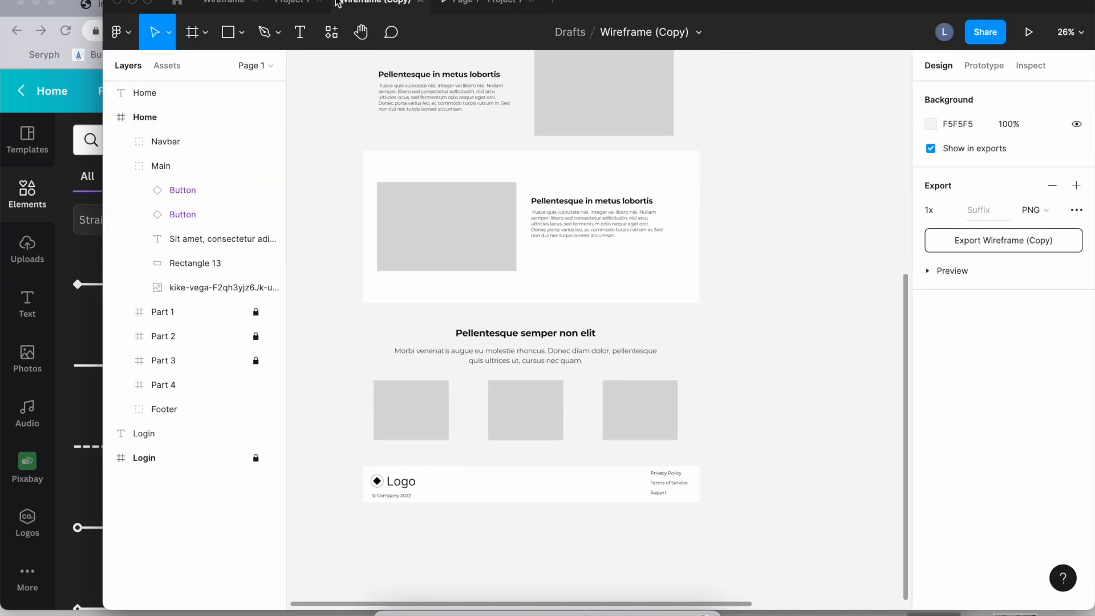
{"action": "left_click", "coordinate": [289, 6]}
{"action": "scroll", "coordinate": [557, 257], "scroll_direction": "down", "scroll_amount": 10}
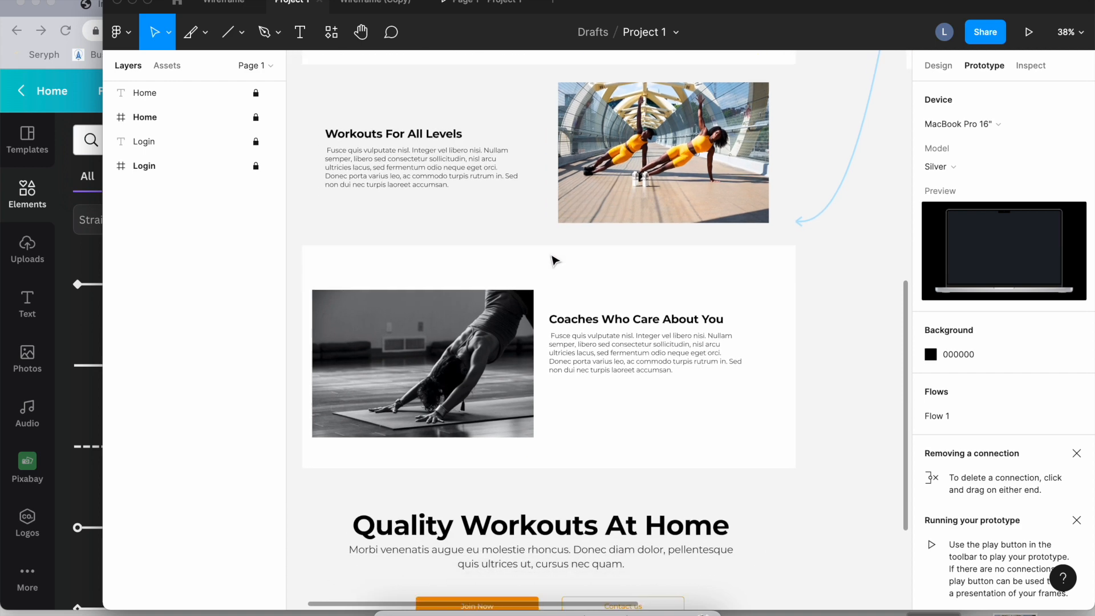
{"action": "scroll", "coordinate": [554, 260], "scroll_direction": "down", "scroll_amount": 3}
{"action": "scroll", "coordinate": [554, 260], "scroll_direction": "right", "scroll_amount": 2}
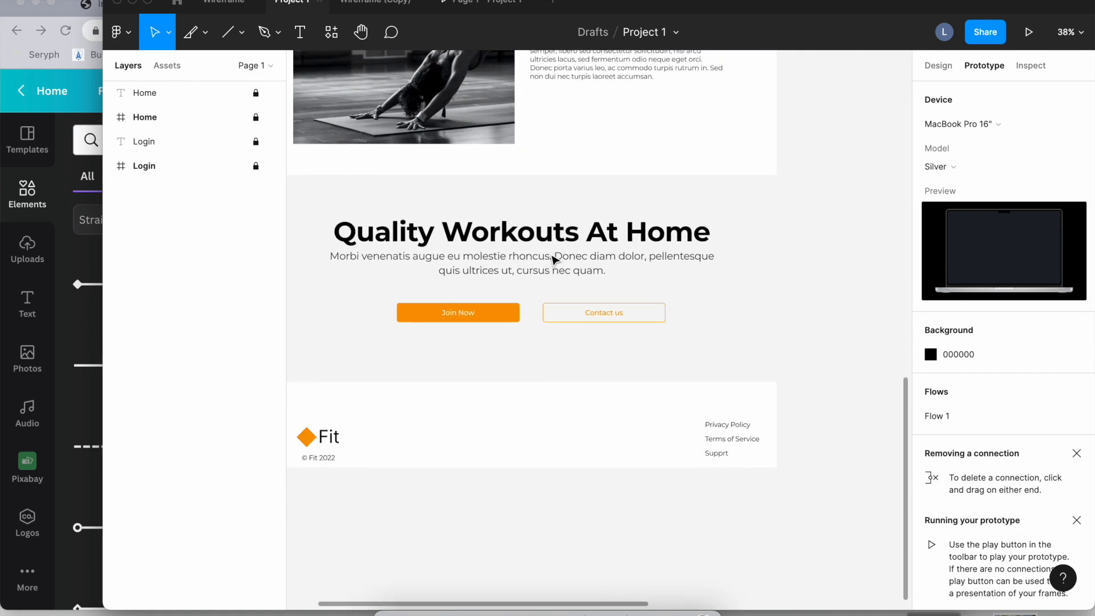
{"action": "scroll", "coordinate": [551, 260], "scroll_direction": "down", "scroll_amount": 3}
{"action": "scroll", "coordinate": [552, 261], "scroll_direction": "up", "scroll_amount": 2}
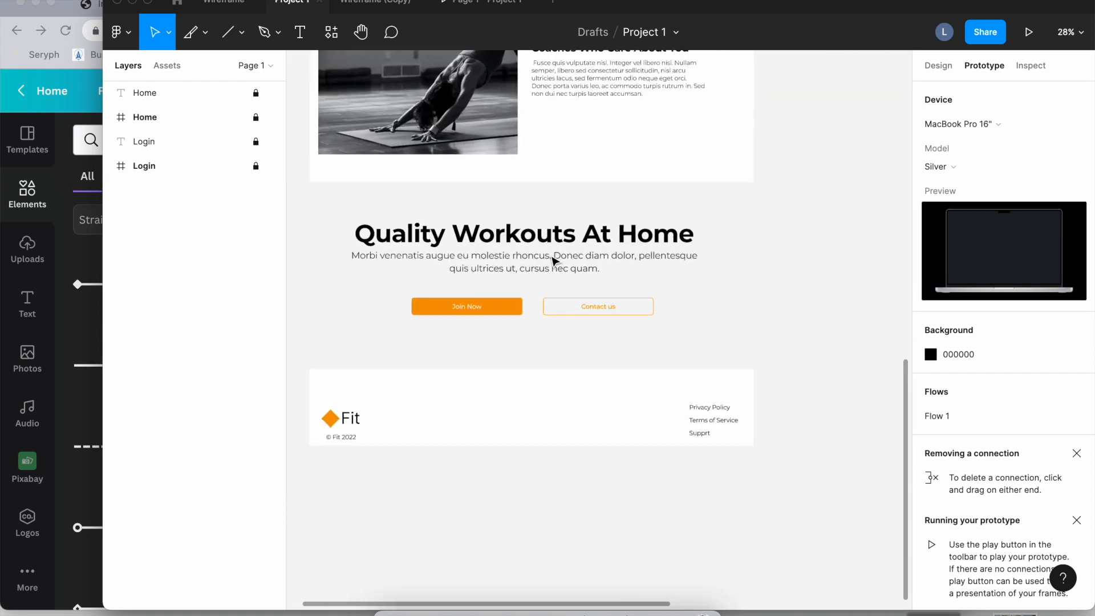
{"action": "left_click", "coordinate": [3, 359]}
{"action": "key", "text": "super+Tab"}
{"action": "scroll", "coordinate": [454, 413], "scroll_direction": "up", "scroll_amount": 3}
{"action": "scroll", "coordinate": [454, 416], "scroll_direction": "down", "scroll_amount": 3}
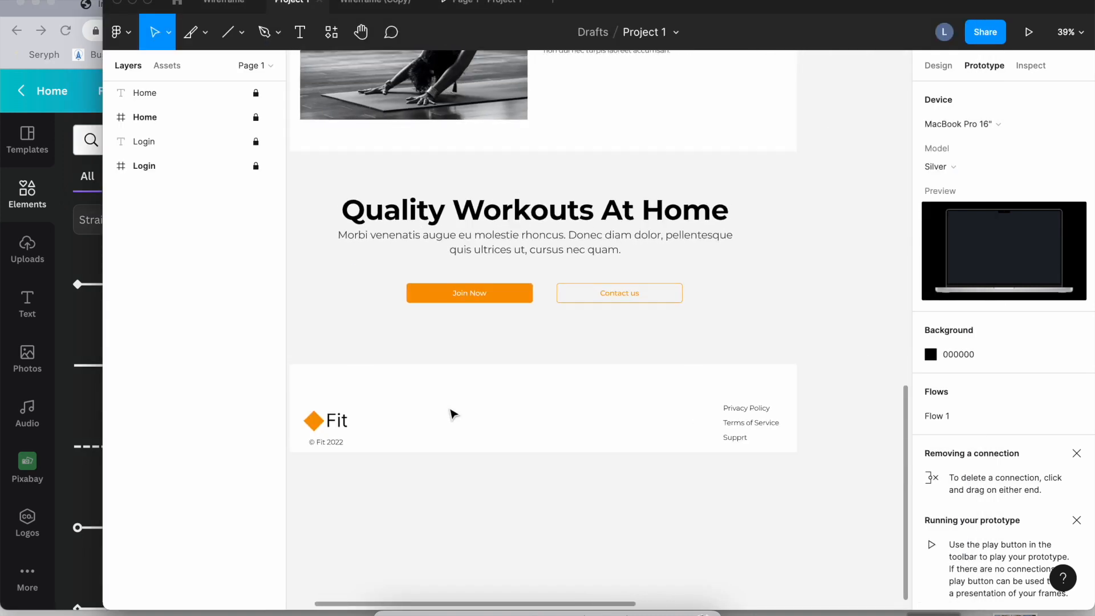
{"action": "scroll", "coordinate": [454, 420], "scroll_direction": "down", "scroll_amount": 2}
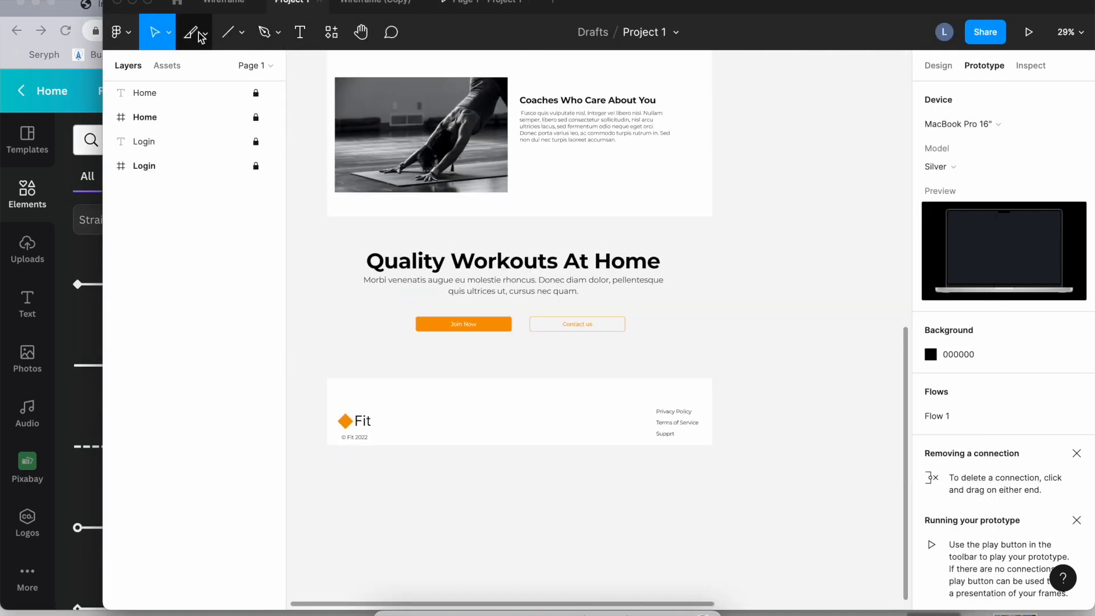
Draw a frame of about 1767 × 2783 beside Project 1's Home page, and delete it.
{"action": "left_click", "coordinate": [166, 33]}
{"action": "left_click", "coordinate": [156, 35]}
{"action": "left_click", "coordinate": [204, 32]}
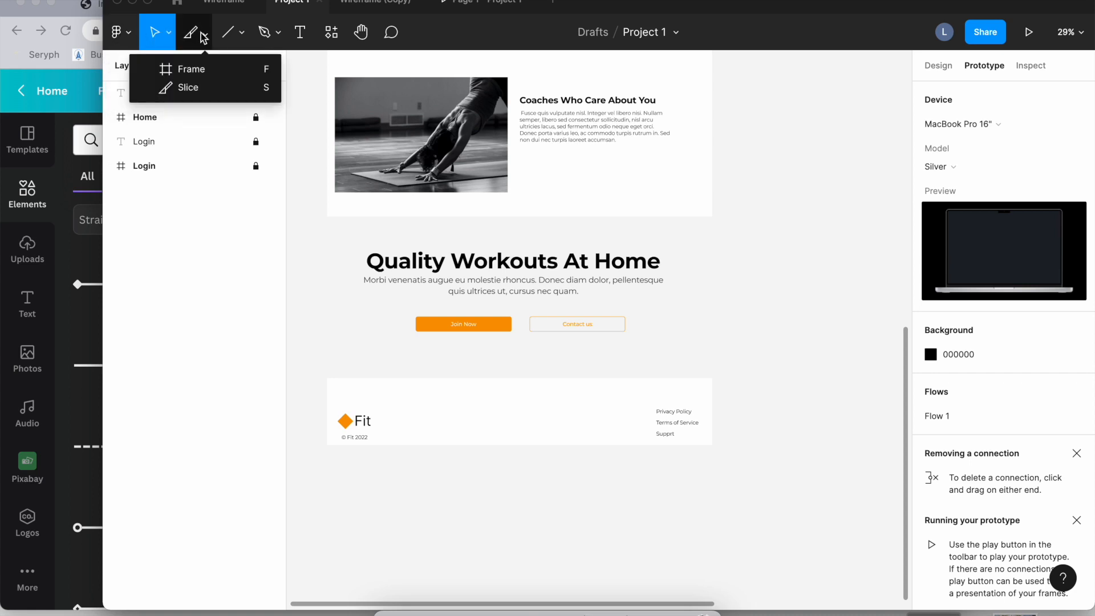
{"action": "left_click", "coordinate": [199, 68]}
{"action": "scroll", "coordinate": [684, 306], "scroll_direction": "right", "scroll_amount": 5}
{"action": "scroll", "coordinate": [546, 174], "scroll_direction": "down", "scroll_amount": 1}
{"action": "left_click_drag", "start_coordinate": [547, 173], "coordinate": [900, 566]}
{"action": "scroll", "coordinate": [677, 313], "scroll_direction": "down", "scroll_amount": 2}
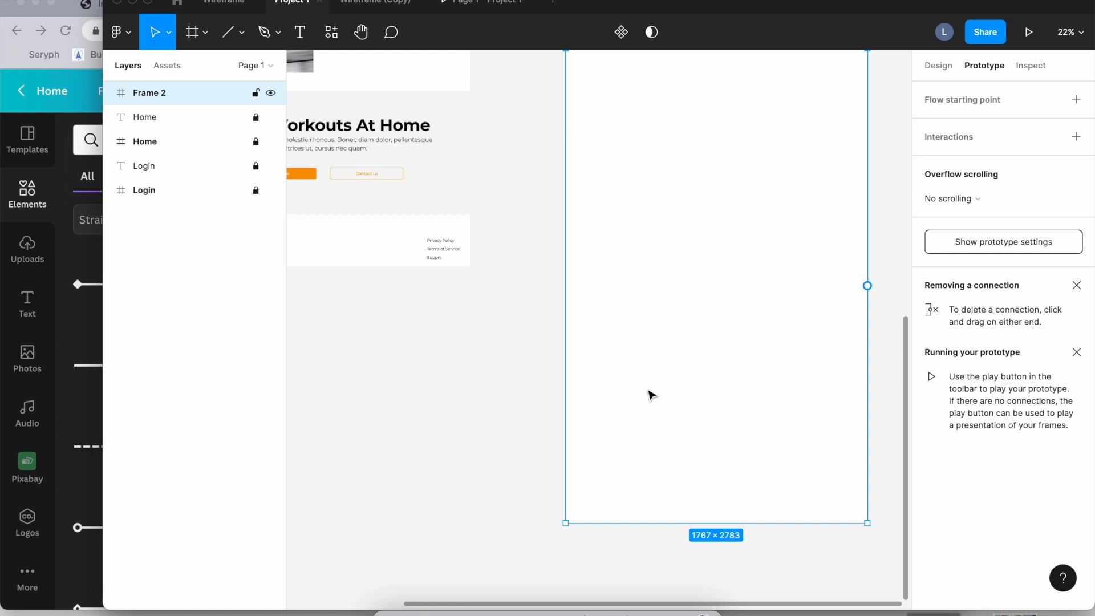
{"action": "scroll", "coordinate": [640, 423], "scroll_direction": "down", "scroll_amount": 1}
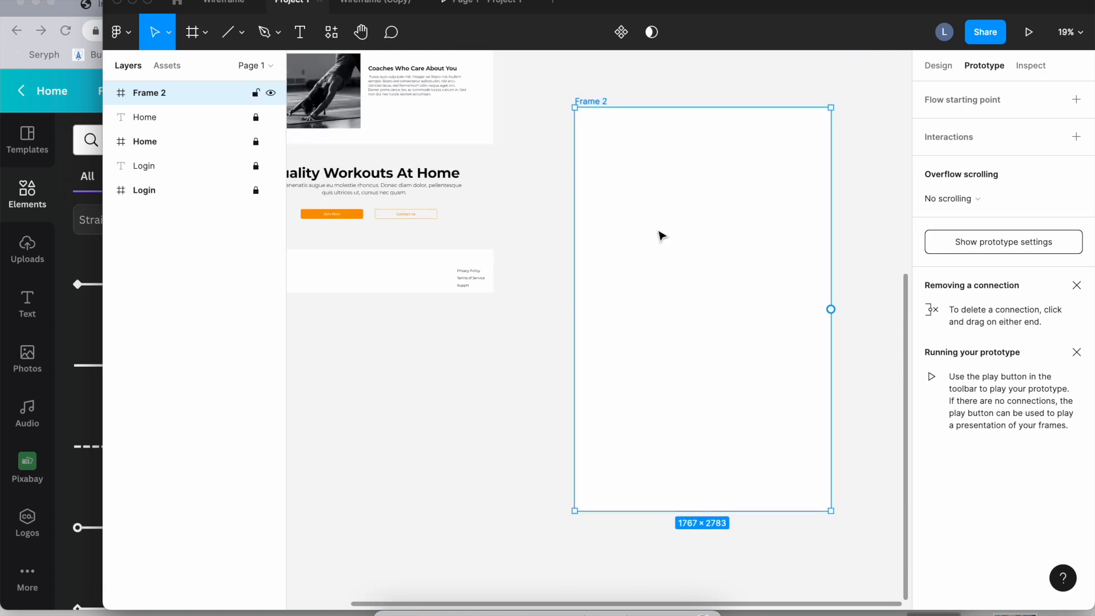
{"action": "key", "text": "Delete"}
{"action": "scroll", "coordinate": [361, 177], "scroll_direction": "up", "scroll_amount": 3}
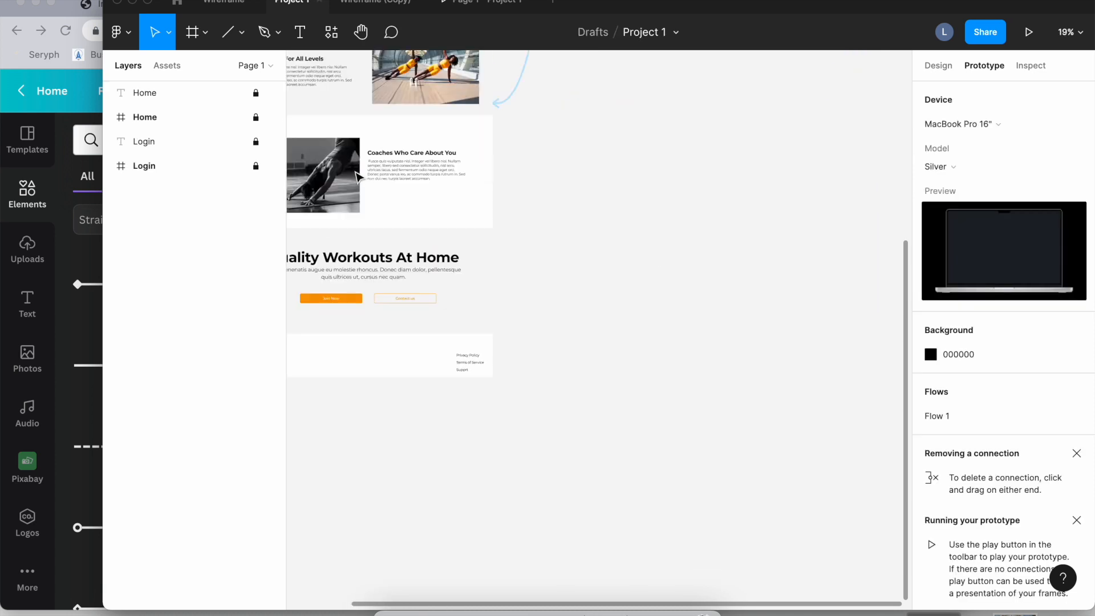
Place a 100 × 100 frame beside the Home page and draw a frame of about 2846 × 1388 inside it.
{"action": "key", "text": "f"}
{"action": "left_click", "coordinate": [168, 35]}
{"action": "left_click", "coordinate": [204, 28]}
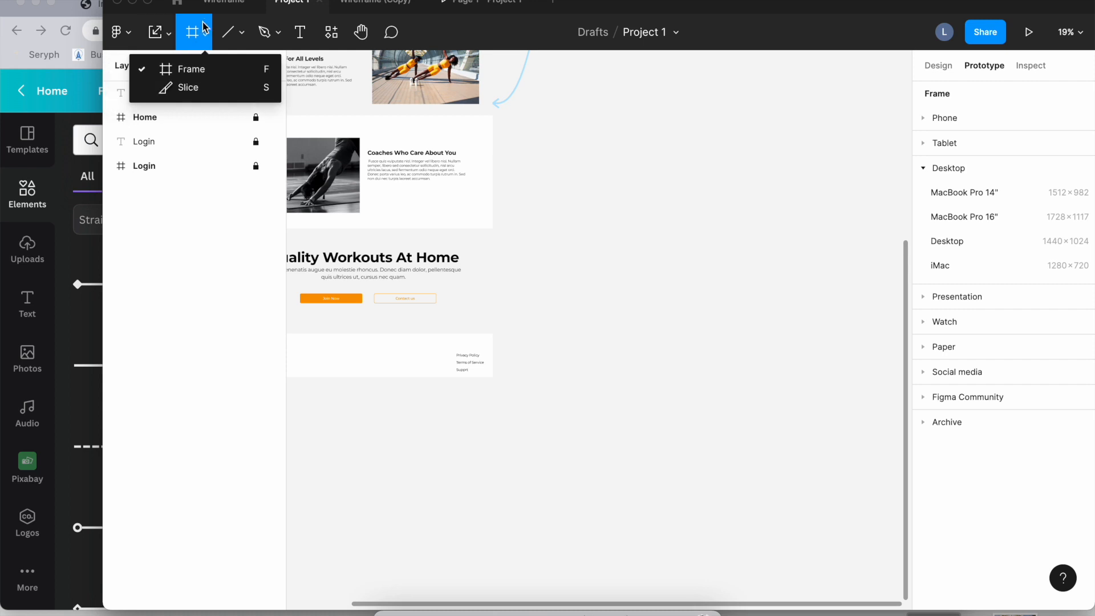
{"action": "left_click", "coordinate": [558, 119]}
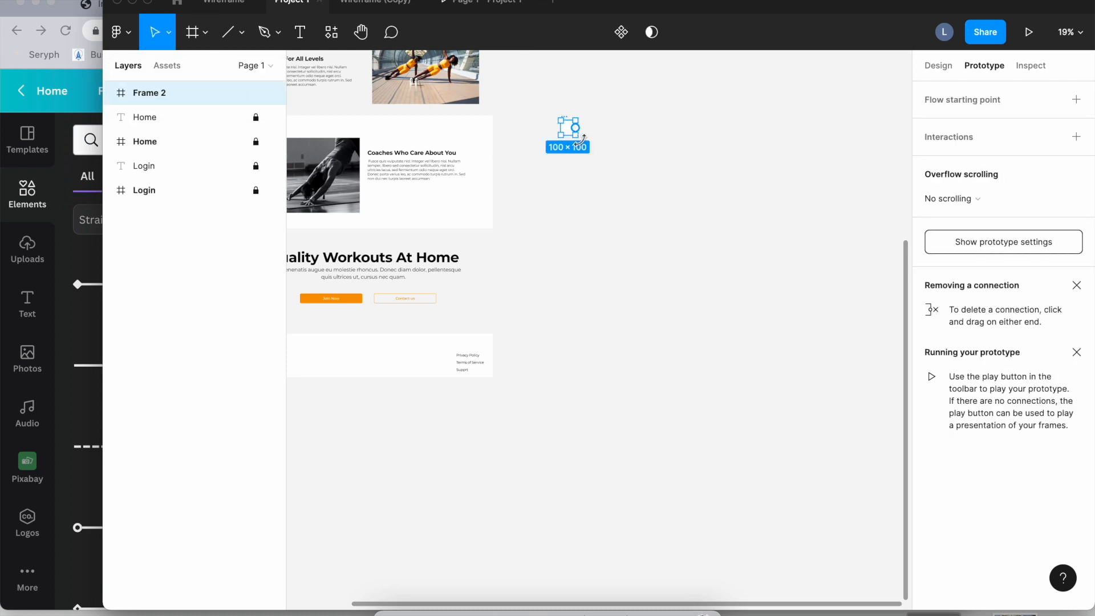
{"action": "left_click", "coordinate": [192, 31]}
{"action": "left_click", "coordinate": [209, 35]}
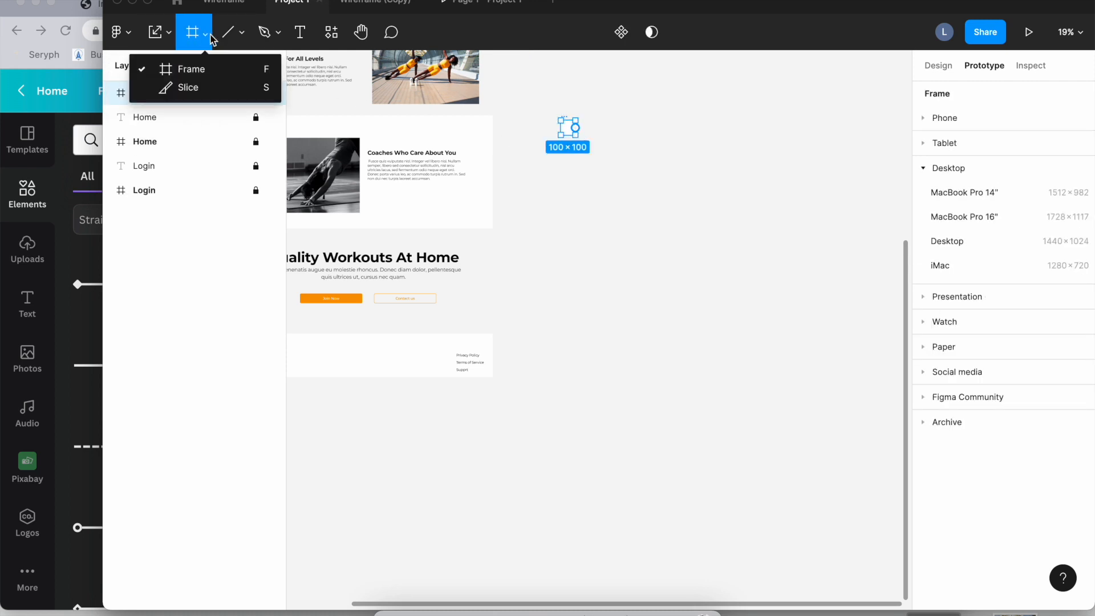
{"action": "left_click", "coordinate": [226, 68]}
{"action": "left_click_drag", "start_coordinate": [575, 134], "coordinate": [857, 350]}
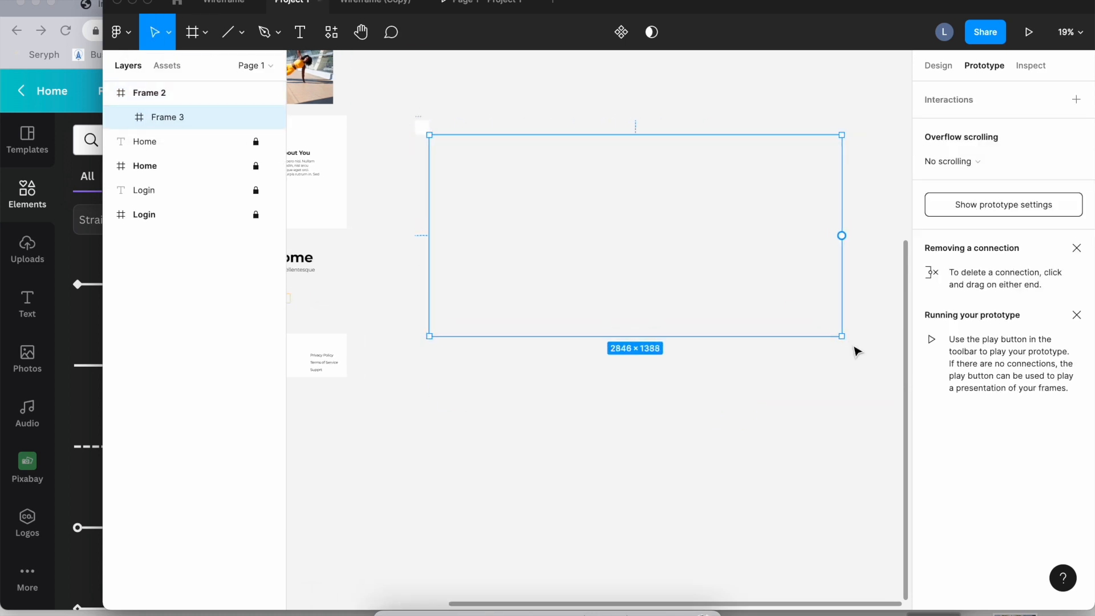
{"action": "left_click", "coordinate": [612, 308]}
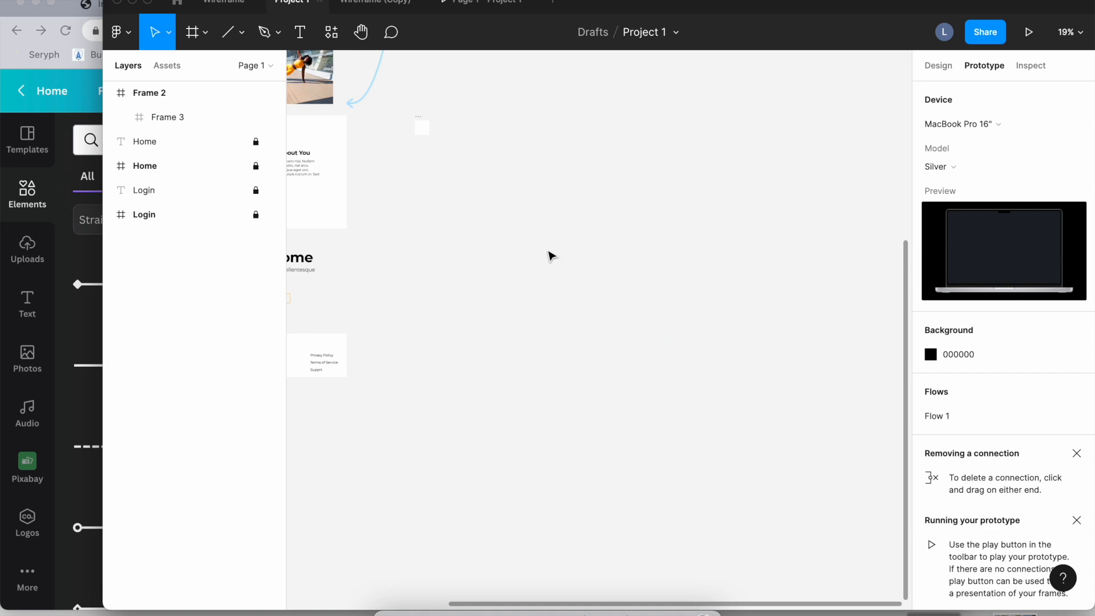
Undo the two newly added frames.
{"action": "key", "text": "super+z"}
{"action": "key", "text": "super+z"}
{"action": "key", "text": "super+z"}
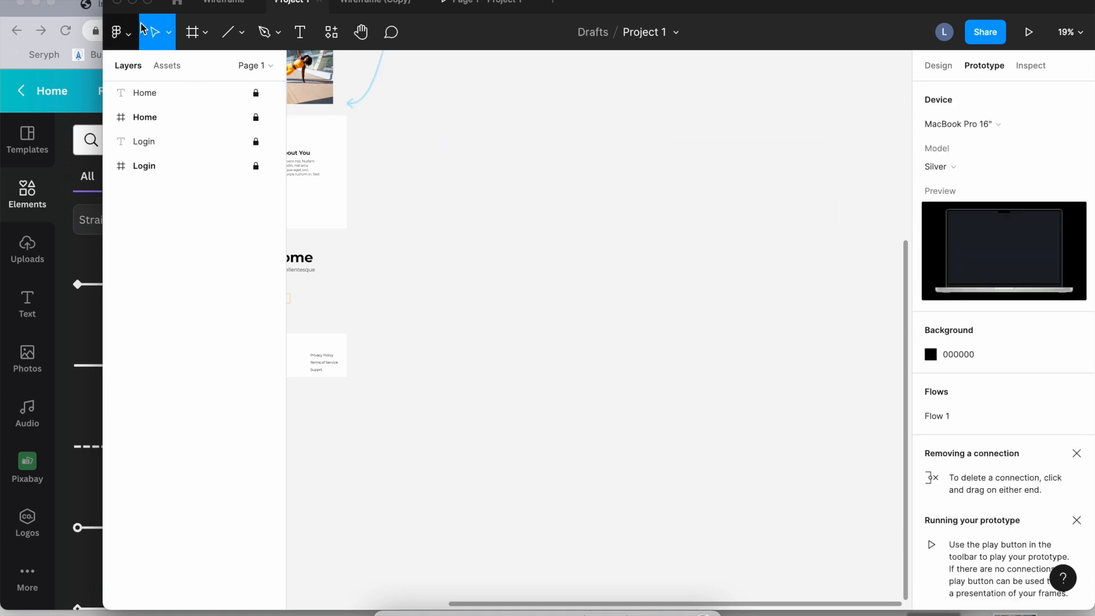
Add a MacBook Pro 14" preset frame and move it up into the empty canvas area beside the Login page.
{"action": "left_click", "coordinate": [171, 35]}
{"action": "left_click", "coordinate": [121, 25]}
{"action": "scroll", "coordinate": [410, 140], "scroll_direction": "down", "scroll_amount": 5}
{"action": "scroll", "coordinate": [409, 139], "scroll_direction": "up", "scroll_amount": 2}
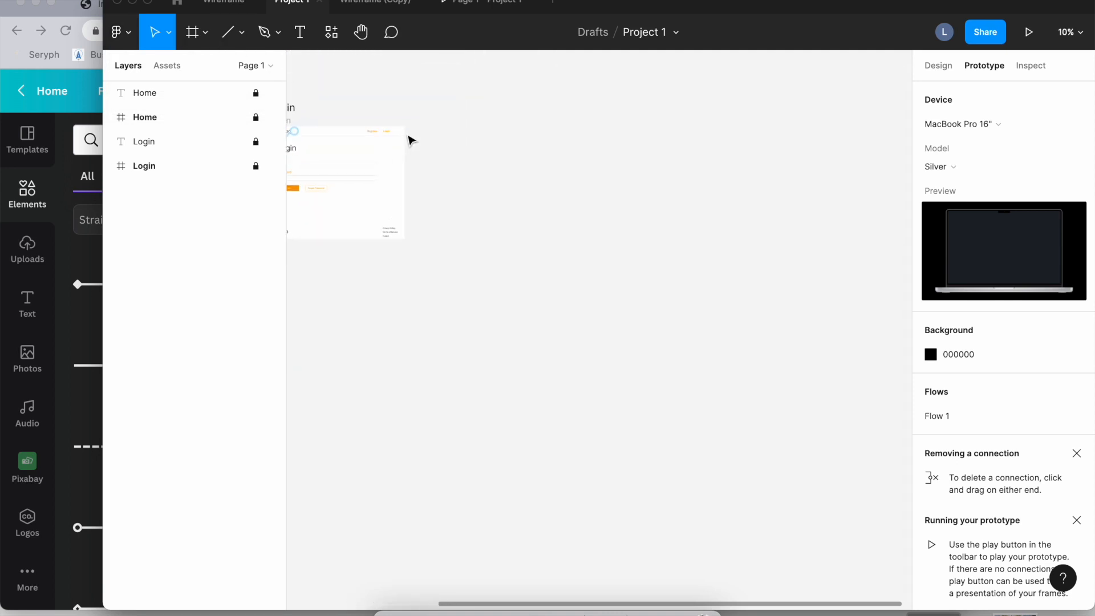
{"action": "left_click", "coordinate": [206, 34]}
{"action": "left_click", "coordinate": [206, 35]}
{"action": "left_click", "coordinate": [207, 36]}
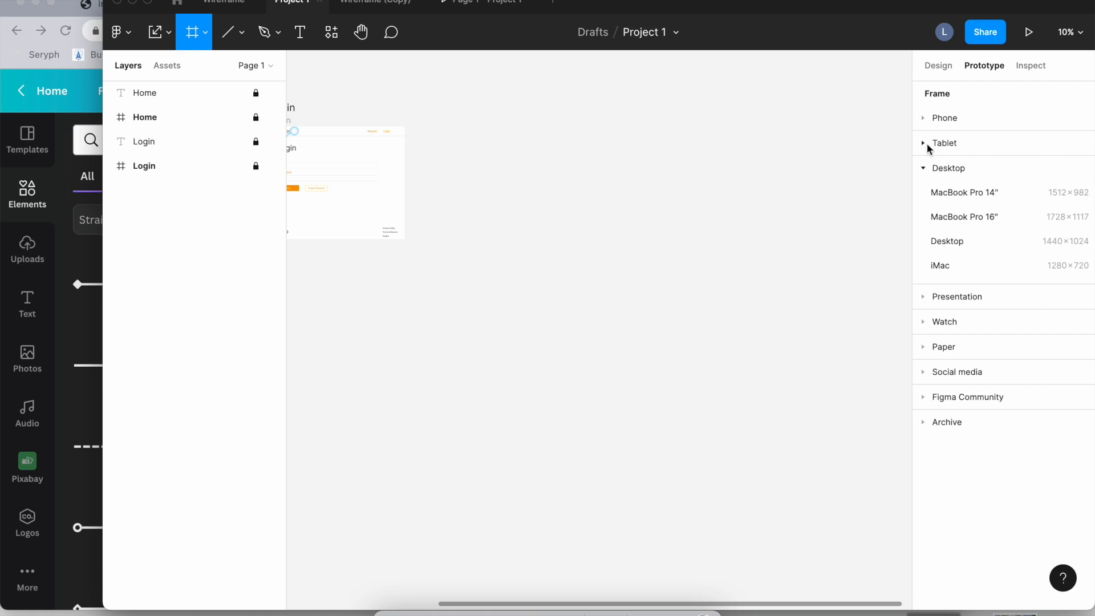
{"action": "left_click", "coordinate": [963, 195]}
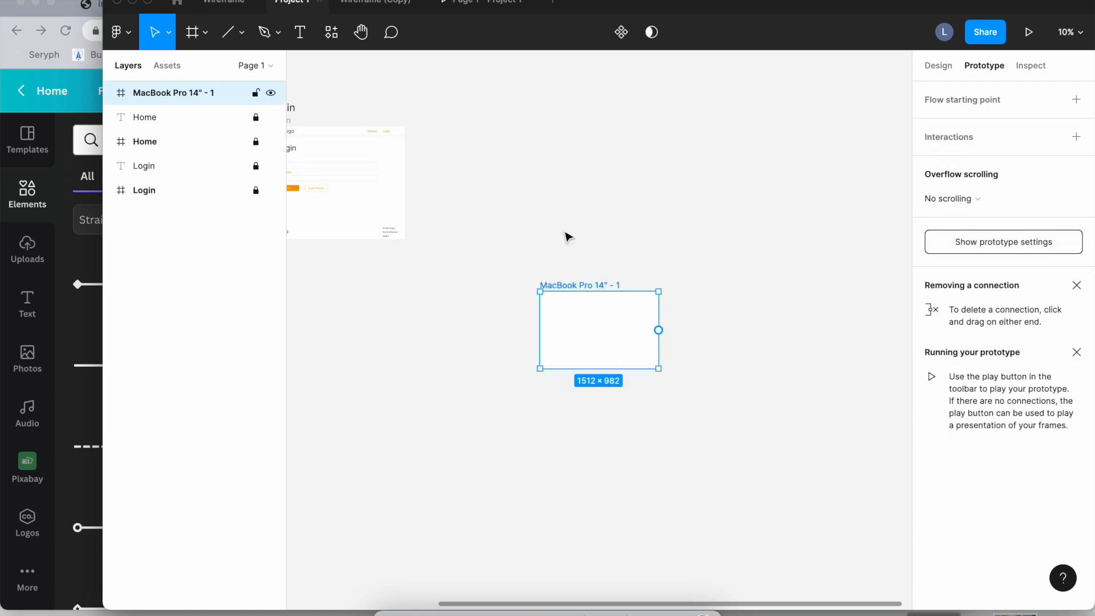
{"action": "left_click_drag", "start_coordinate": [604, 331], "coordinate": [562, 169]}
{"action": "scroll", "coordinate": [561, 171], "scroll_direction": "up", "scroll_amount": 5}
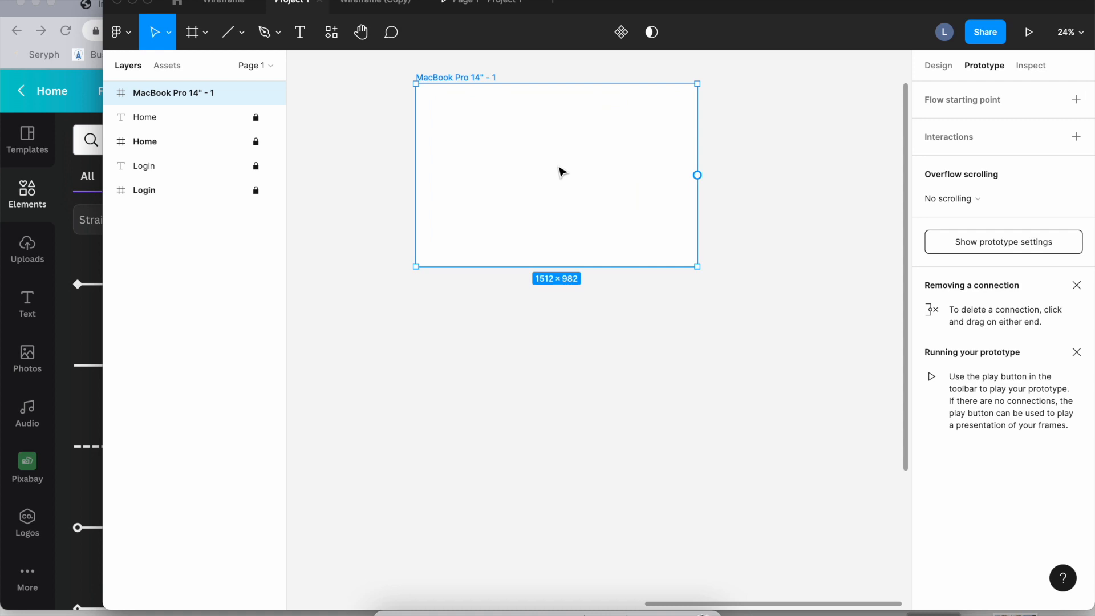
{"action": "scroll", "coordinate": [304, 258], "scroll_direction": "left", "scroll_amount": 10}
{"action": "scroll", "coordinate": [389, 271], "scroll_direction": "right", "scroll_amount": 8}
{"action": "scroll", "coordinate": [388, 270], "scroll_direction": "up", "scroll_amount": 3}
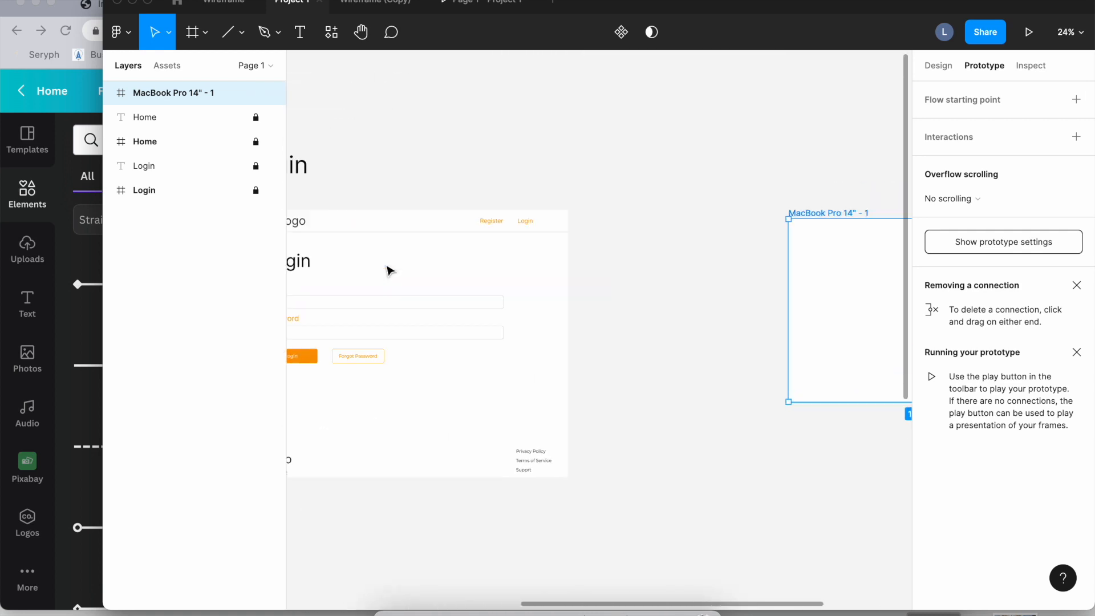
{"action": "scroll", "coordinate": [388, 271], "scroll_direction": "right", "scroll_amount": 4}
{"action": "scroll", "coordinate": [388, 270], "scroll_direction": "down", "scroll_amount": 3}
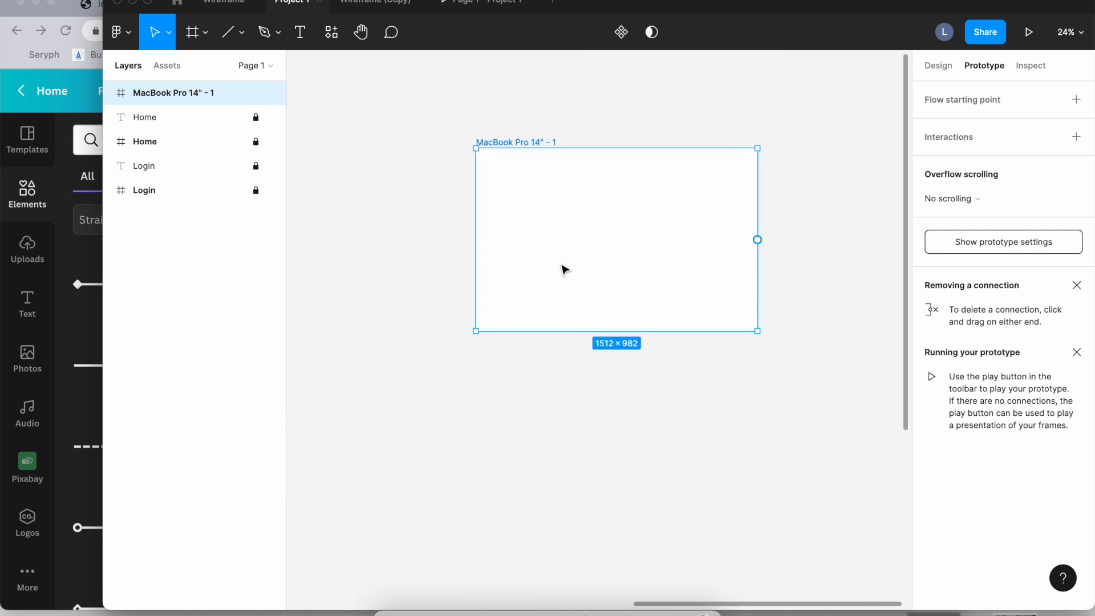
Duplicate the MacBook Pro 14" frame and place the copy directly beneath the first one.
{"action": "key", "text": "super+c"}
{"action": "key", "text": "super+v"}
{"action": "left_click_drag", "start_coordinate": [804, 255], "coordinate": [518, 415]}
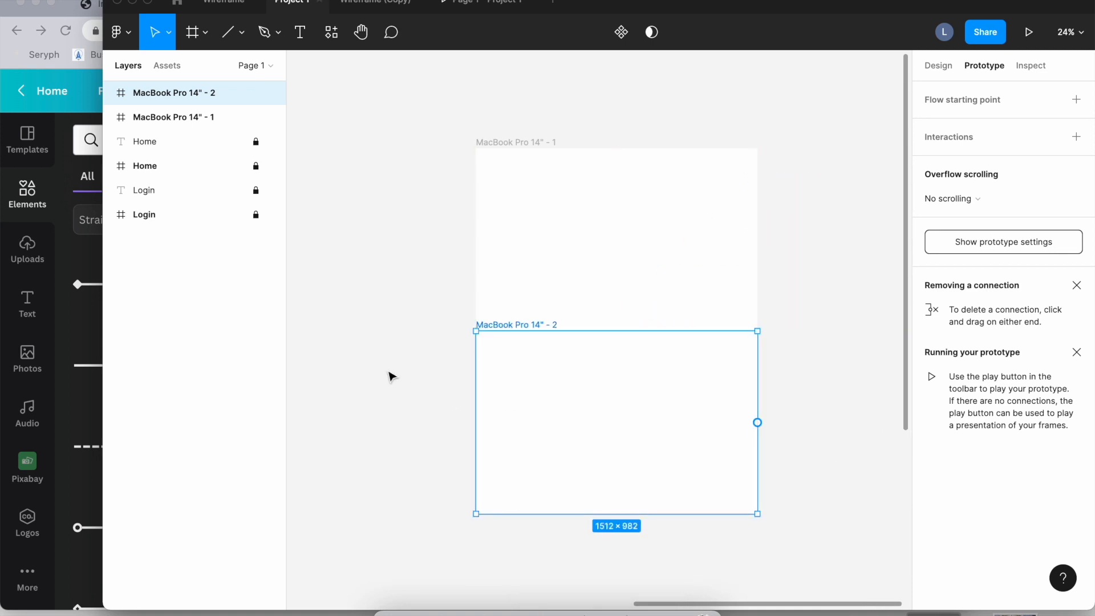
{"action": "scroll", "coordinate": [538, 450], "scroll_direction": "down", "scroll_amount": 5}
{"action": "left_click", "coordinate": [473, 407]}
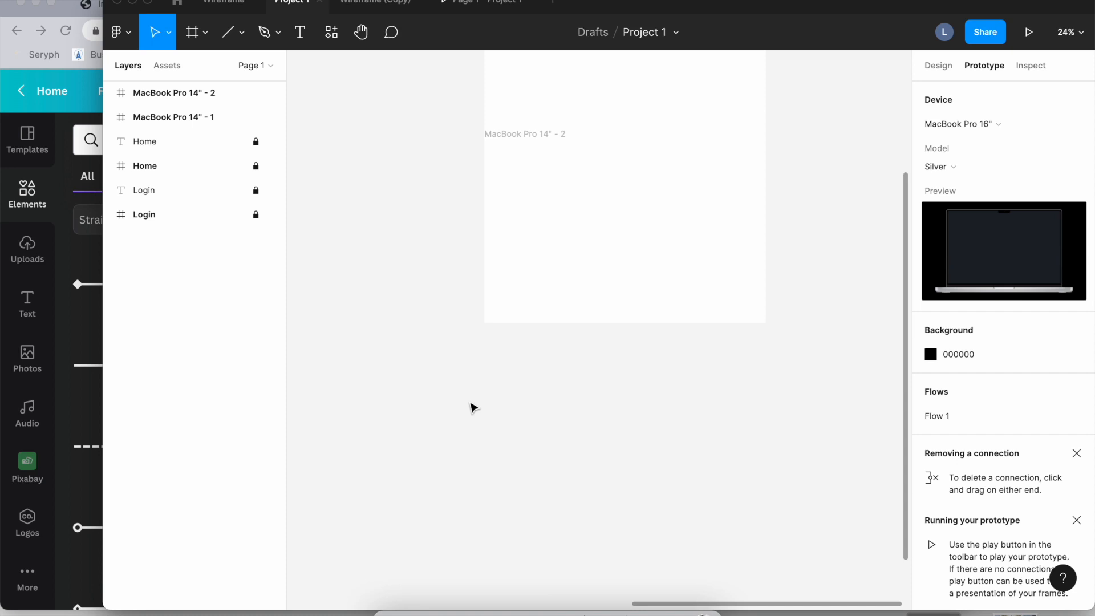
Paste another copy of the MacBook Pro 14" frame and align it directly beneath the second one.
{"action": "left_click", "coordinate": [671, 247]}
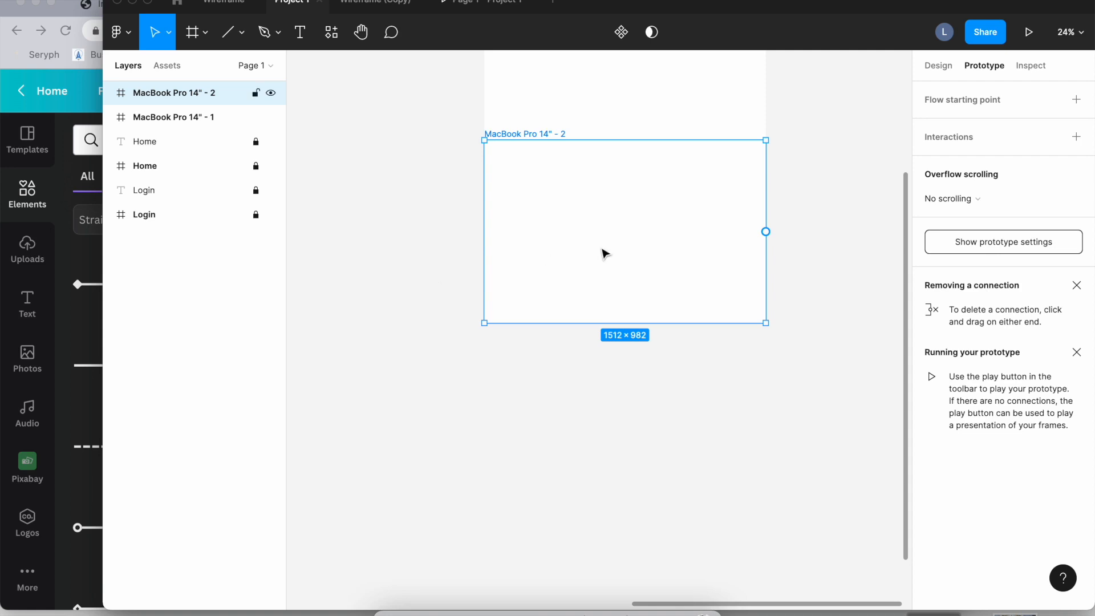
{"action": "key", "text": "super+v"}
{"action": "left_click_drag", "start_coordinate": [792, 242], "coordinate": [499, 428]}
{"action": "left_click", "coordinate": [364, 323]}
{"action": "left_click", "coordinate": [723, 428]}
{"action": "left_click_drag", "start_coordinate": [722, 424], "coordinate": [521, 432]}
{"action": "left_click_drag", "start_coordinate": [508, 428], "coordinate": [508, 425]}
Select all the stacked MacBook Pro 14" frames and delete them.
{"action": "scroll", "coordinate": [672, 327], "scroll_direction": "left", "scroll_amount": 3}
{"action": "scroll", "coordinate": [672, 329], "scroll_direction": "down", "scroll_amount": 2}
{"action": "left_click_drag", "start_coordinate": [712, 356], "coordinate": [448, 151]}
{"action": "key", "text": "Delete"}
Look over Project 1's Home and Login pages and the prototype connections between them.
{"action": "scroll", "coordinate": [448, 151], "scroll_direction": "left", "scroll_amount": 4}
{"action": "scroll", "coordinate": [448, 151], "scroll_direction": "down", "scroll_amount": 3}
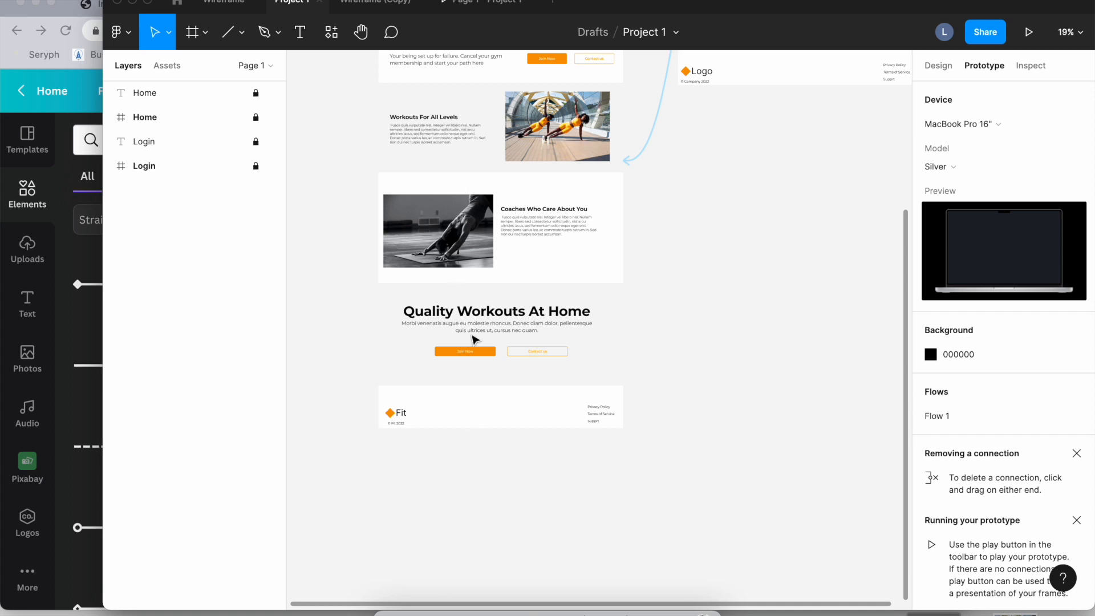
{"action": "scroll", "coordinate": [493, 330], "scroll_direction": "up", "scroll_amount": 5}
{"action": "scroll", "coordinate": [494, 330], "scroll_direction": "right", "scroll_amount": 1}
{"action": "scroll", "coordinate": [494, 330], "scroll_direction": "left", "scroll_amount": 1}
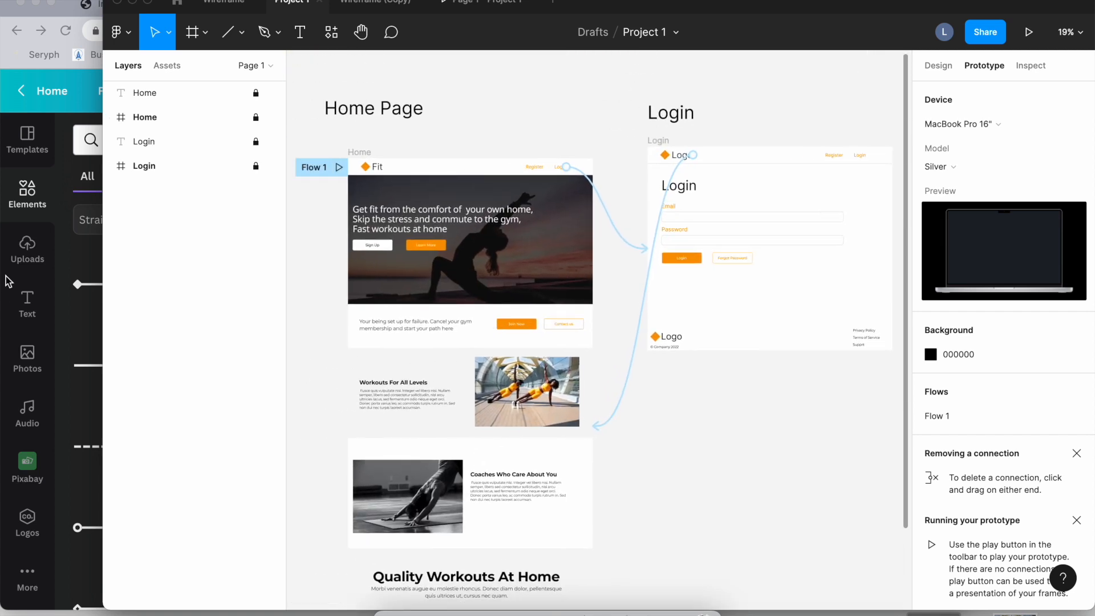
{"action": "left_click", "coordinate": [12, 276]}
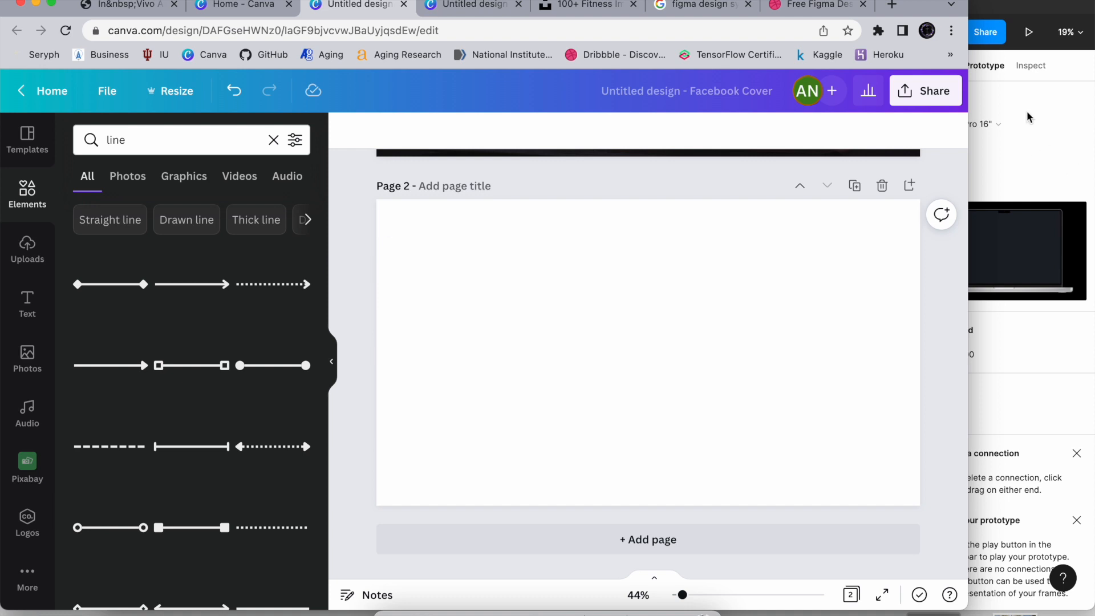
{"action": "left_click", "coordinate": [1035, 149]}
Return to Wireframe (Copy) and examine the Home page's Main hero group and the sections below it.
{"action": "left_click", "coordinate": [382, 9]}
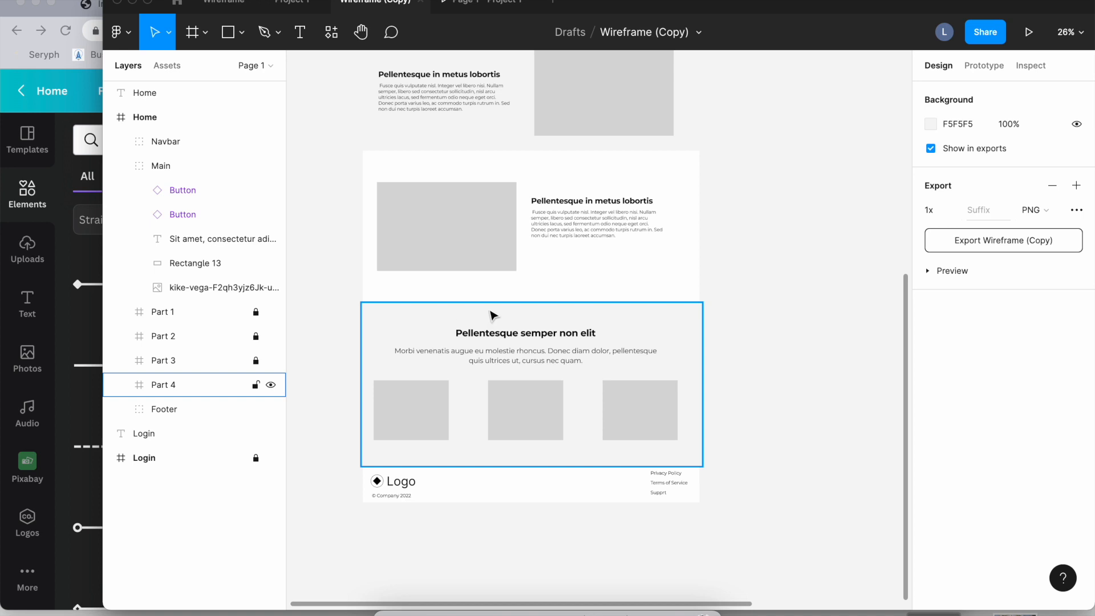
{"action": "scroll", "coordinate": [518, 335], "scroll_direction": "up", "scroll_amount": 10}
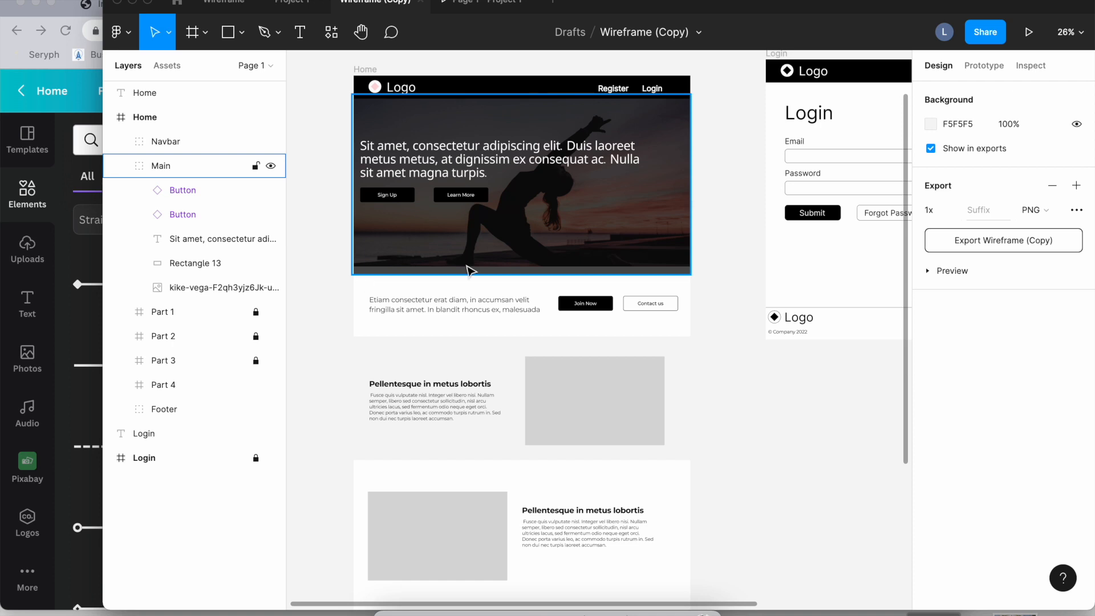
{"action": "left_click", "coordinate": [496, 266]}
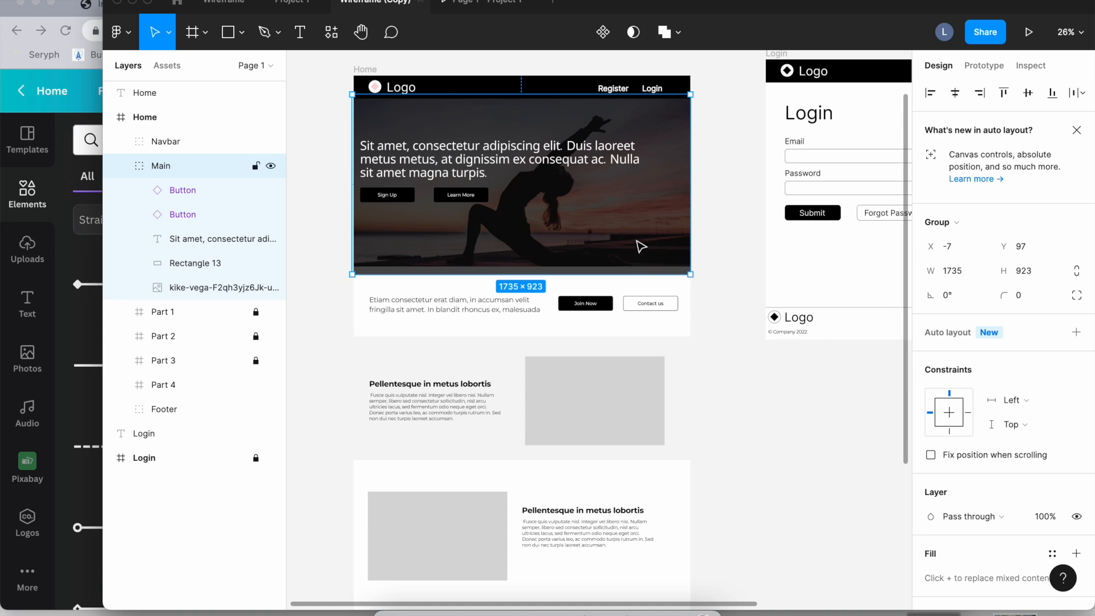
{"action": "left_click", "coordinate": [709, 376]}
{"action": "scroll", "coordinate": [710, 377], "scroll_direction": "up", "scroll_amount": 1}
{"action": "left_click", "coordinate": [531, 280]}
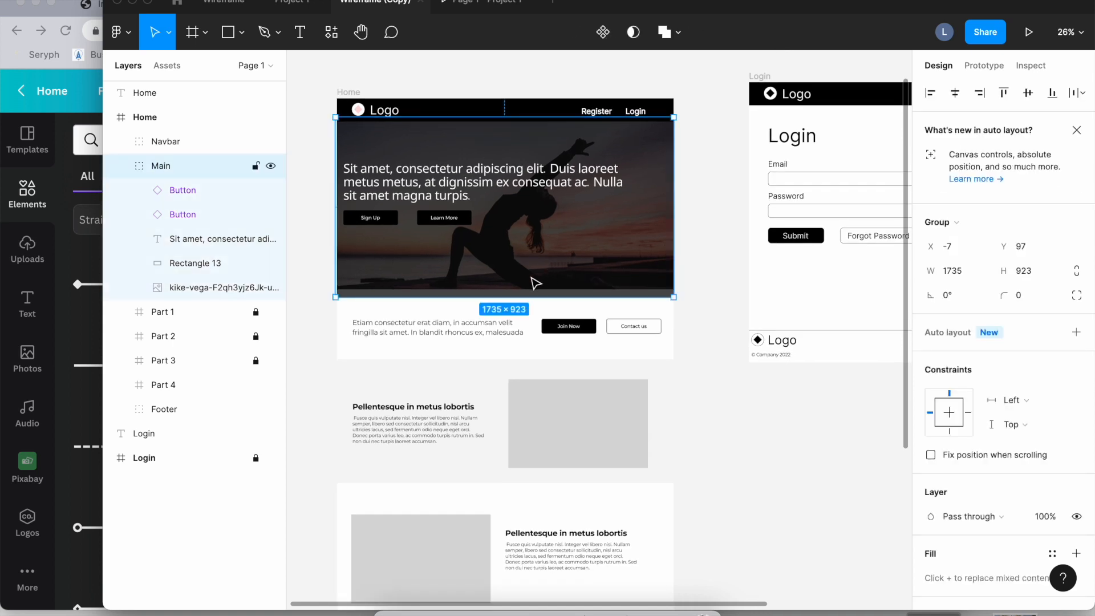
{"action": "left_click", "coordinate": [381, 438]}
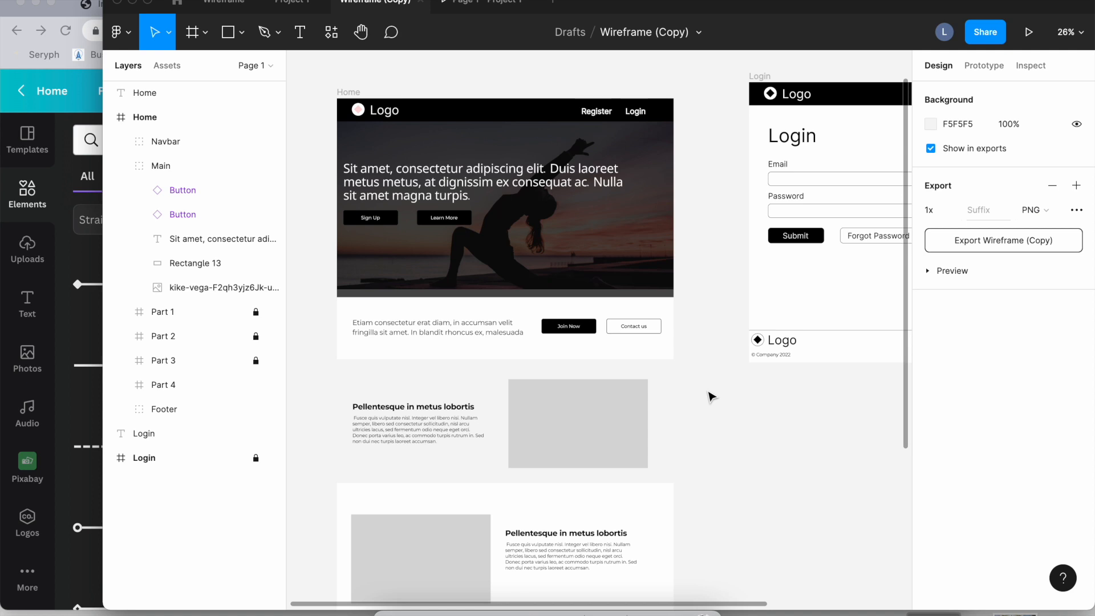
{"action": "scroll", "coordinate": [709, 394], "scroll_direction": "down", "scroll_amount": 1}
{"action": "scroll", "coordinate": [709, 394], "scroll_direction": "left", "scroll_amount": 2}
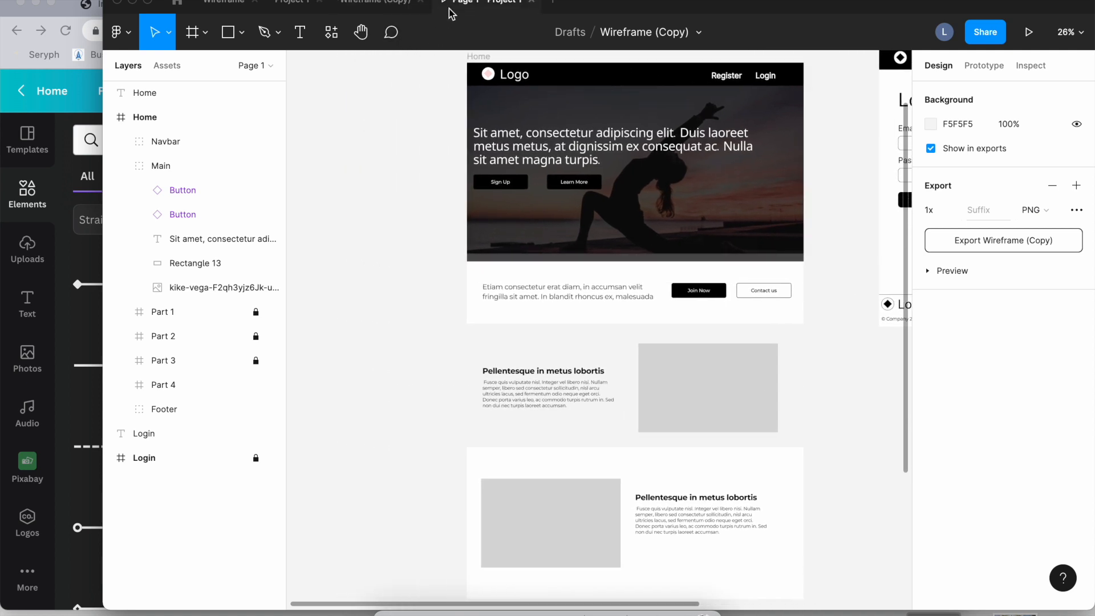
{"action": "left_click", "coordinate": [451, 6]}
{"action": "left_click", "coordinate": [387, 5]}
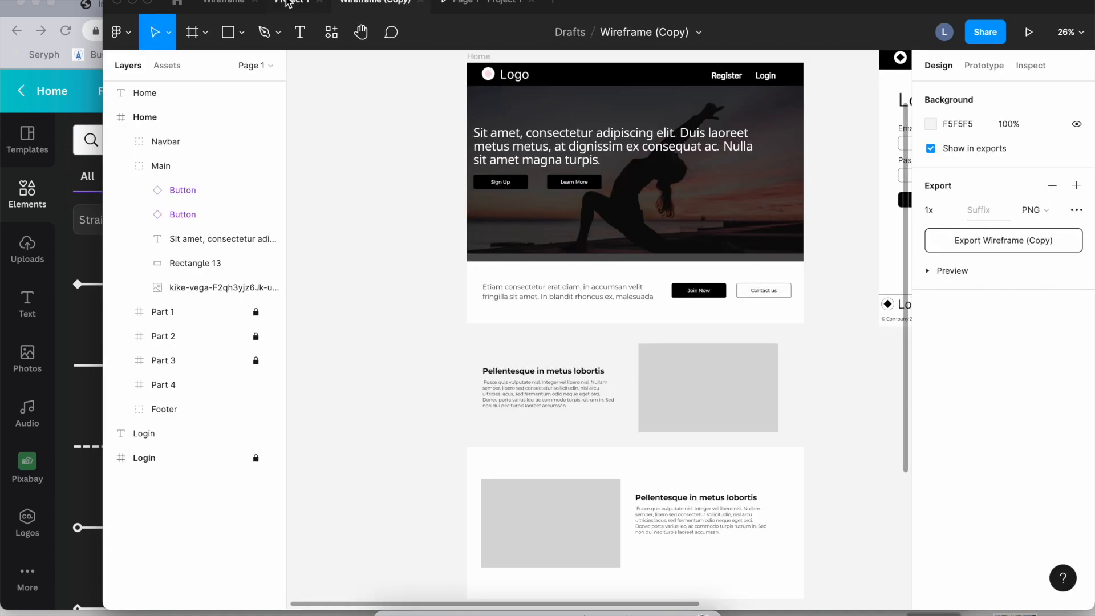
Switch to the browser's Google Images results for "figma design system" and open the Free Figma Design System Starter image.
{"action": "left_click", "coordinate": [291, 4]}
{"action": "left_click", "coordinate": [211, 5]}
{"action": "left_click", "coordinate": [3, 252]}
{"action": "scroll", "coordinate": [567, 245], "scroll_direction": "up", "scroll_amount": 2}
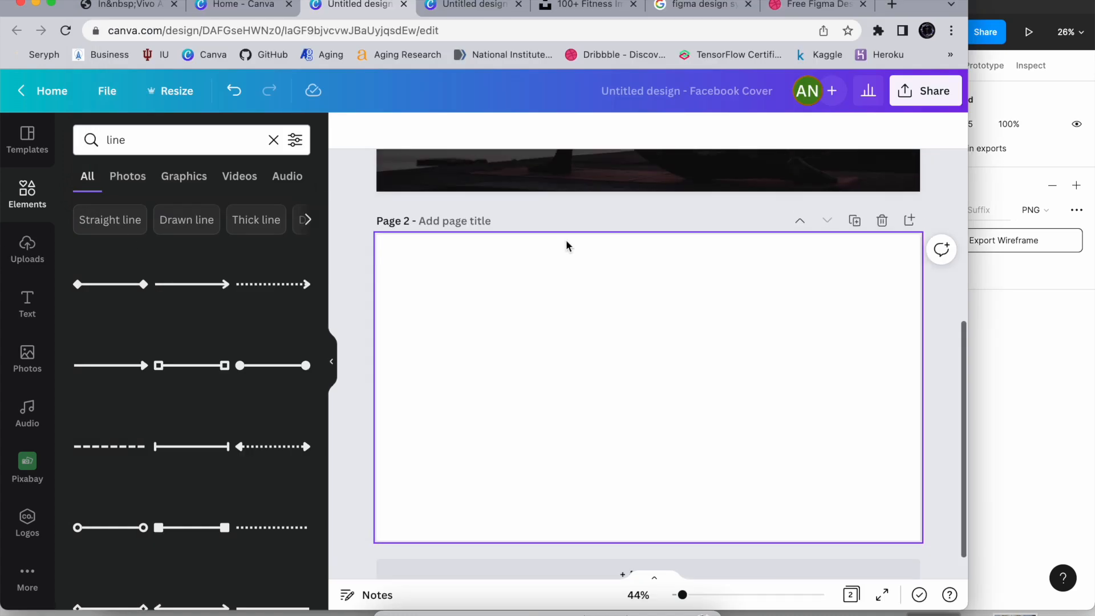
{"action": "left_click", "coordinate": [699, 10]}
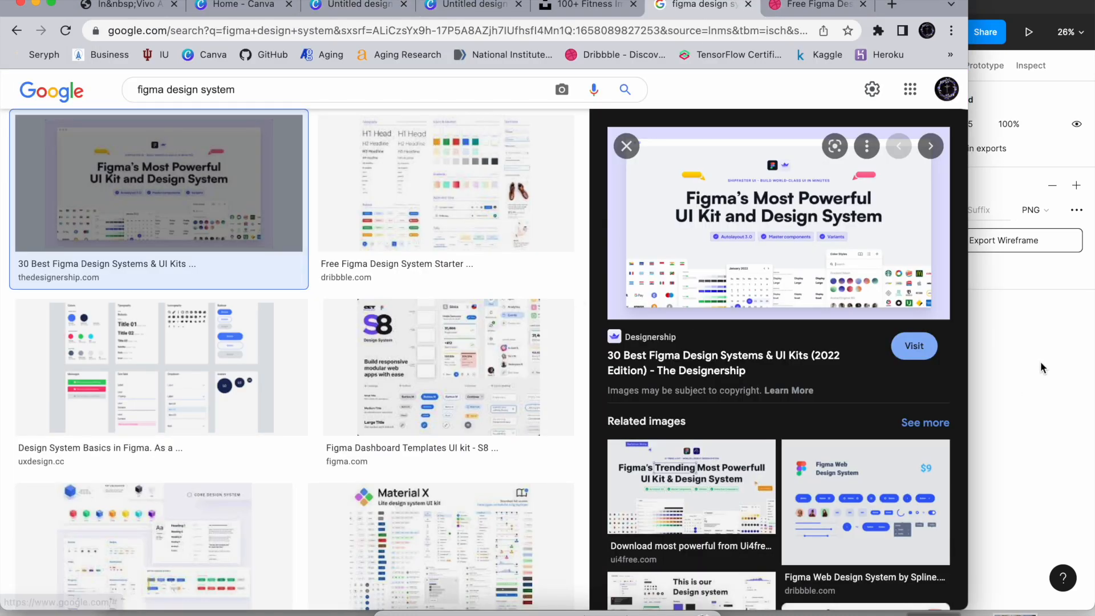
{"action": "left_click", "coordinate": [1090, 406]}
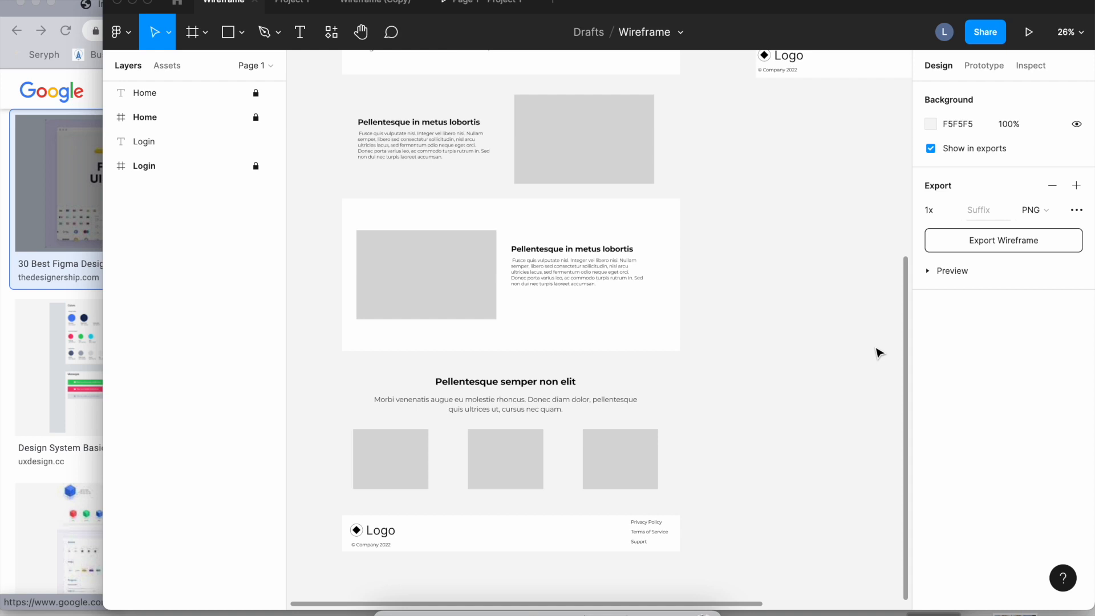
{"action": "left_click", "coordinate": [76, 74]}
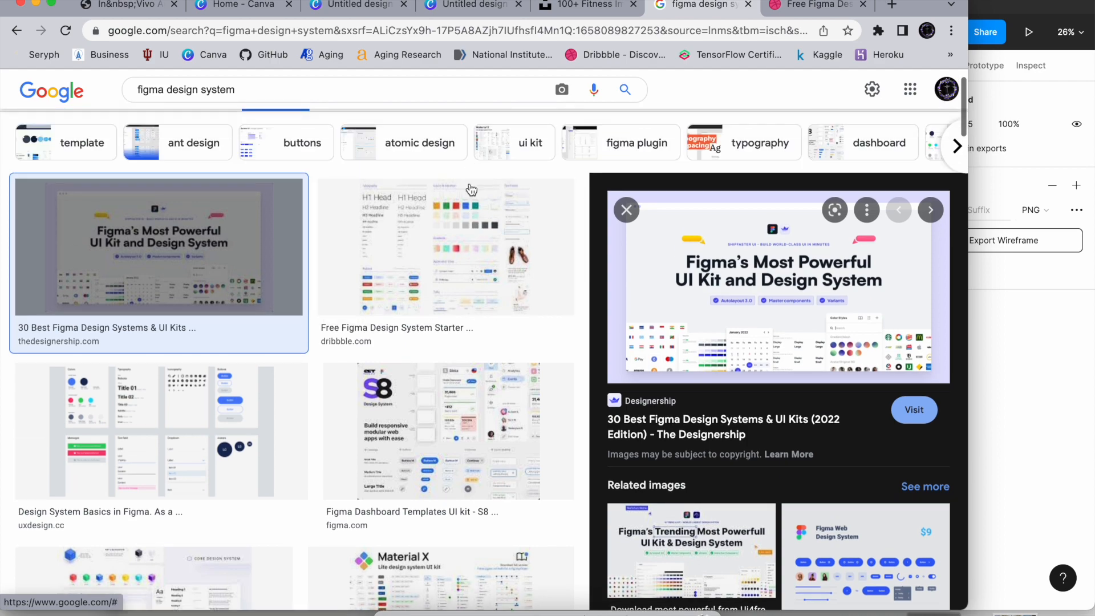
{"action": "left_click", "coordinate": [471, 189]}
{"action": "left_click", "coordinate": [714, 360]}
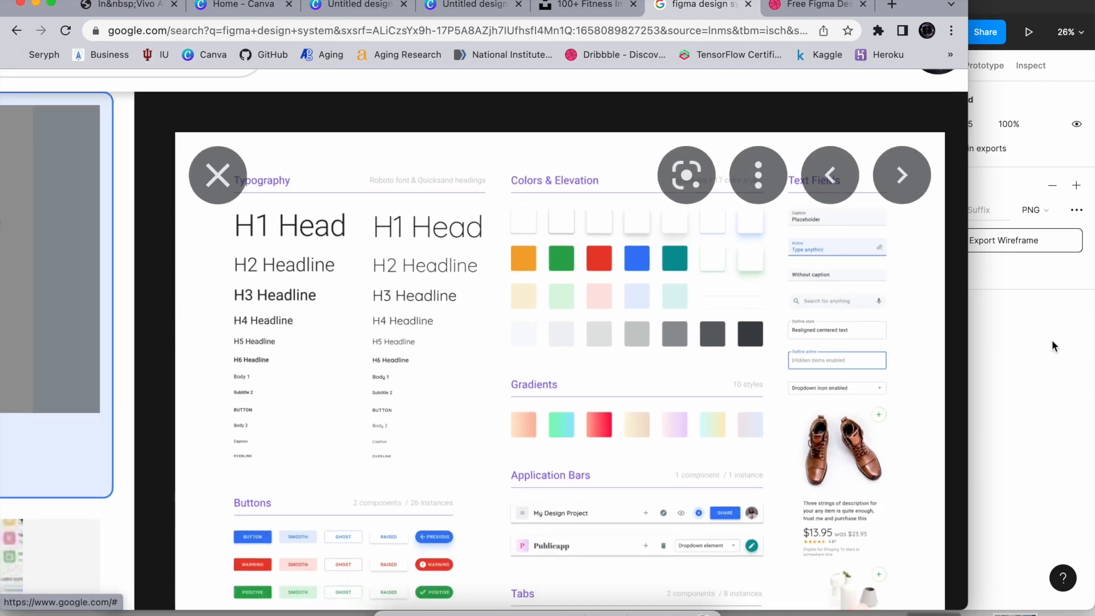
Examine the starter template's typography, colours, gradients, buttons and tabs alongside the Wireframe file's Home and Login pages.
{"action": "left_click", "coordinate": [1052, 345]}
{"action": "scroll", "coordinate": [481, 305], "scroll_direction": "down", "scroll_amount": 3}
{"action": "scroll", "coordinate": [480, 305], "scroll_direction": "right", "scroll_amount": 3}
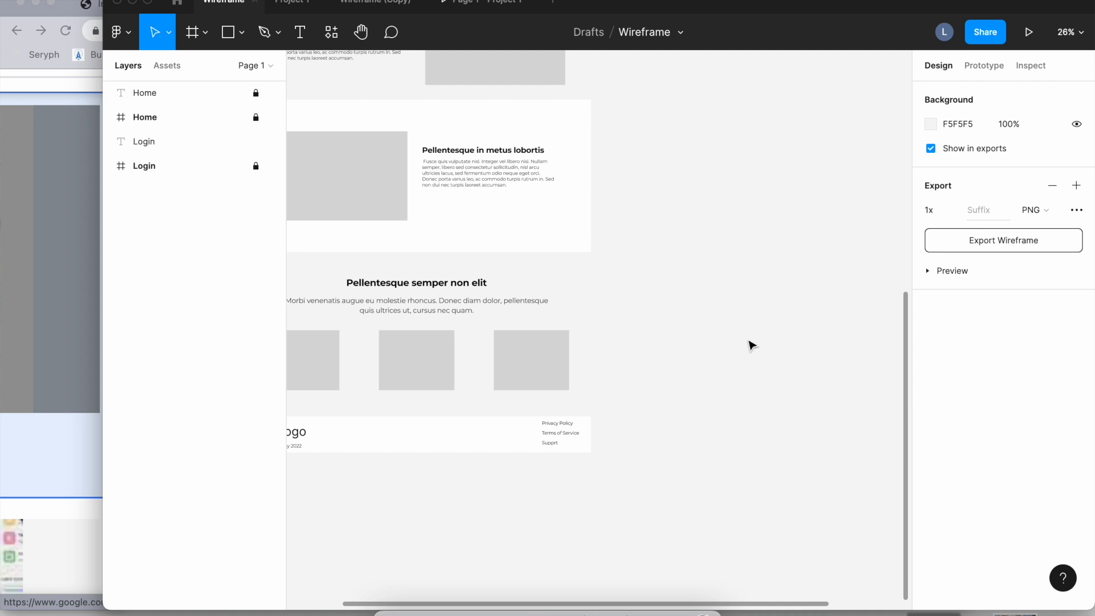
{"action": "left_click", "coordinate": [4, 257]}
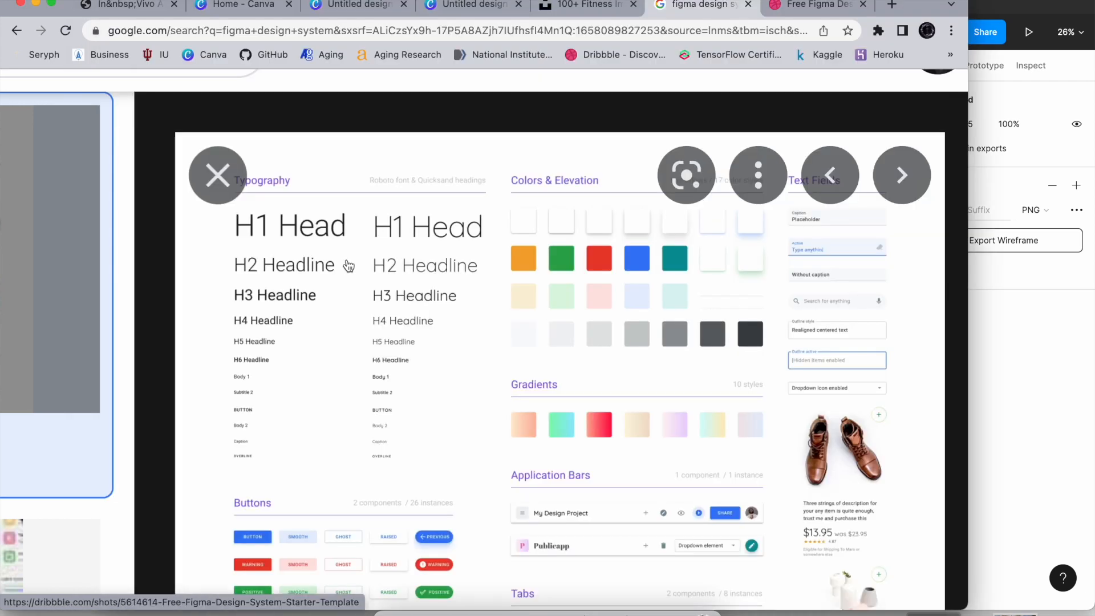
{"action": "scroll", "coordinate": [348, 266], "scroll_direction": "down", "scroll_amount": 2}
{"action": "scroll", "coordinate": [359, 487], "scroll_direction": "down", "scroll_amount": 1}
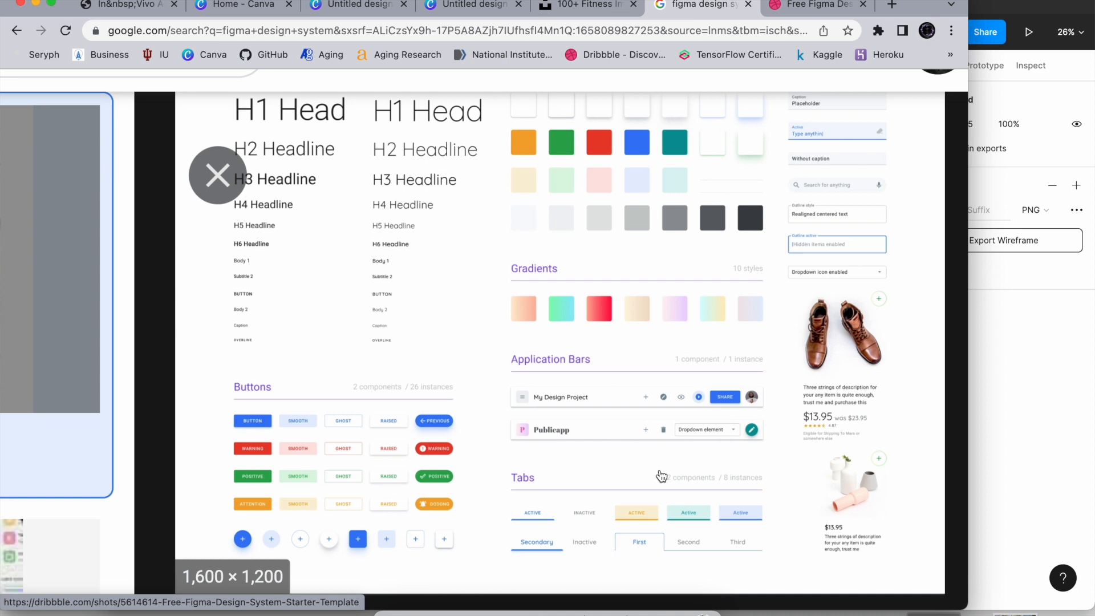
{"action": "left_click", "coordinate": [1088, 351]}
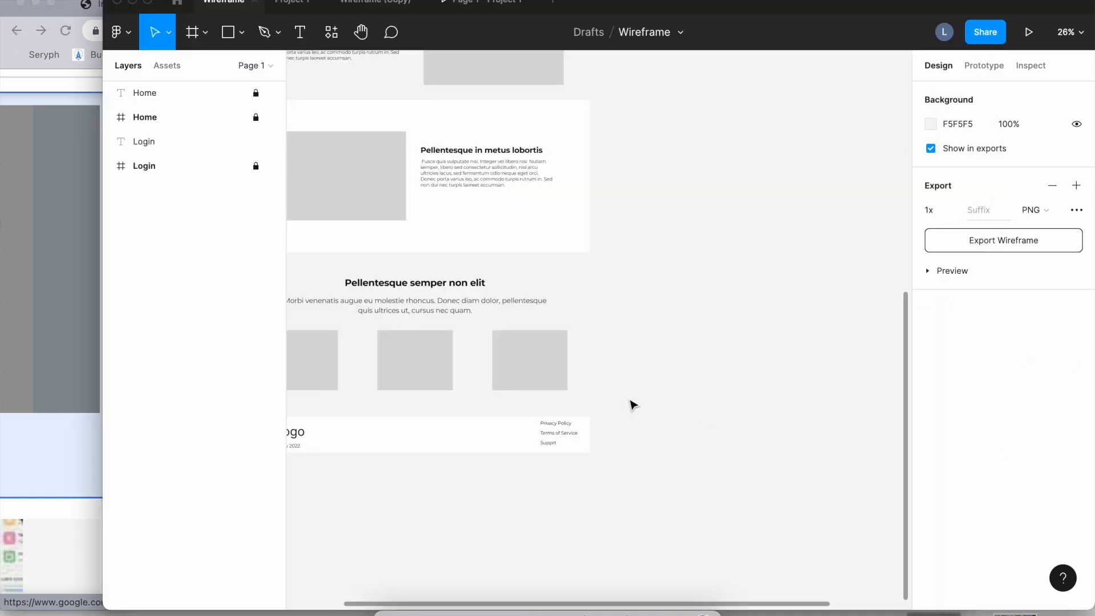
{"action": "scroll", "coordinate": [631, 403], "scroll_direction": "right", "scroll_amount": 4}
{"action": "scroll", "coordinate": [630, 403], "scroll_direction": "up", "scroll_amount": 1}
{"action": "scroll", "coordinate": [631, 402], "scroll_direction": "up", "scroll_amount": 3}
{"action": "scroll", "coordinate": [631, 402], "scroll_direction": "right", "scroll_amount": 1}
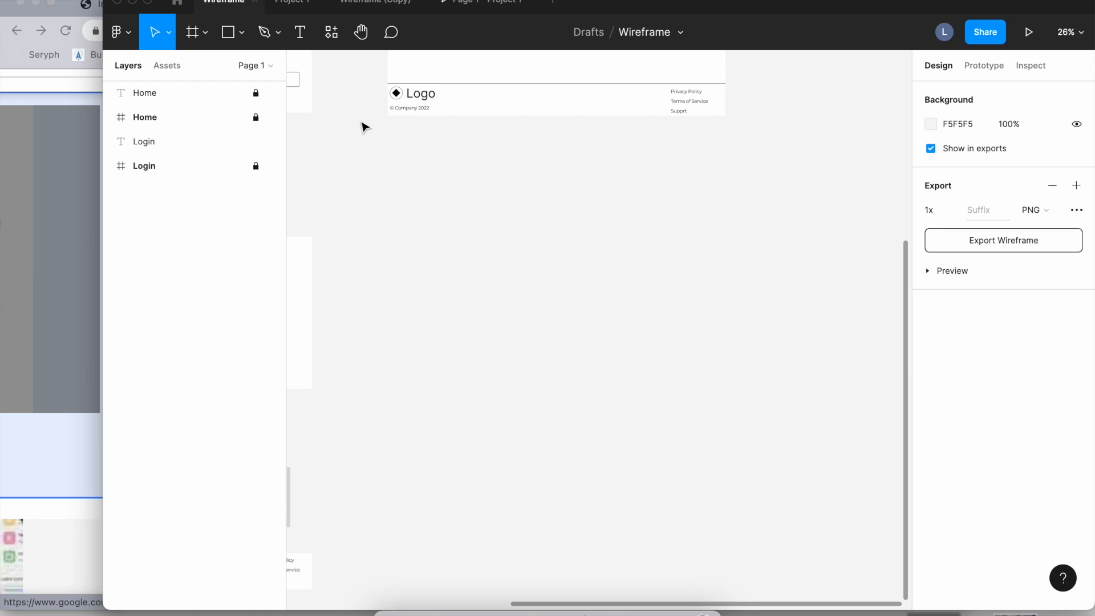
{"action": "left_click", "coordinate": [76, 382]}
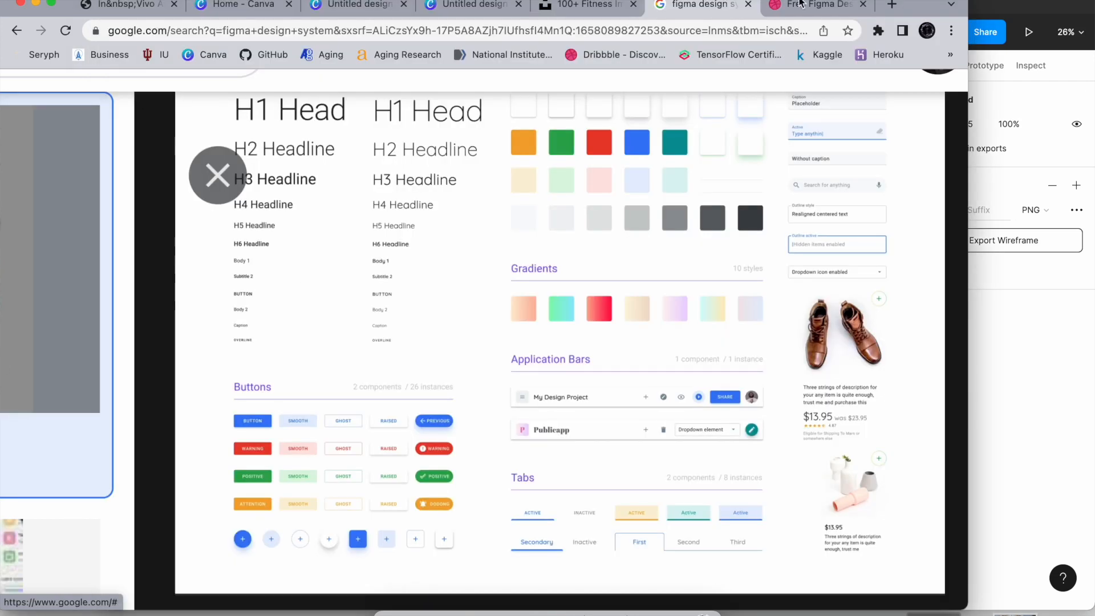
{"action": "left_click", "coordinate": [1093, 402]}
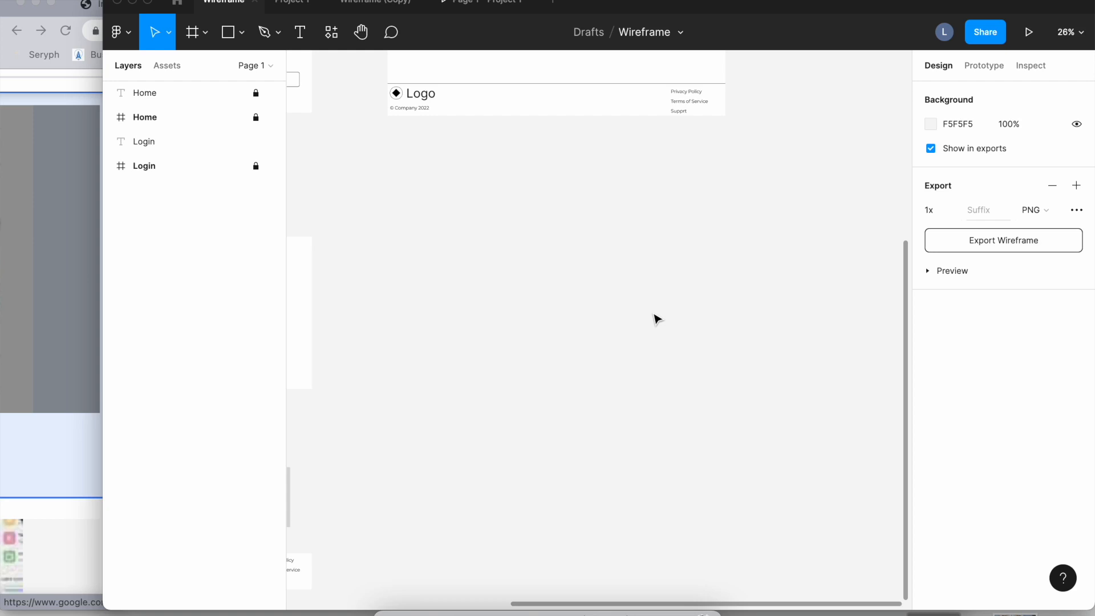
{"action": "left_click", "coordinate": [84, 317]}
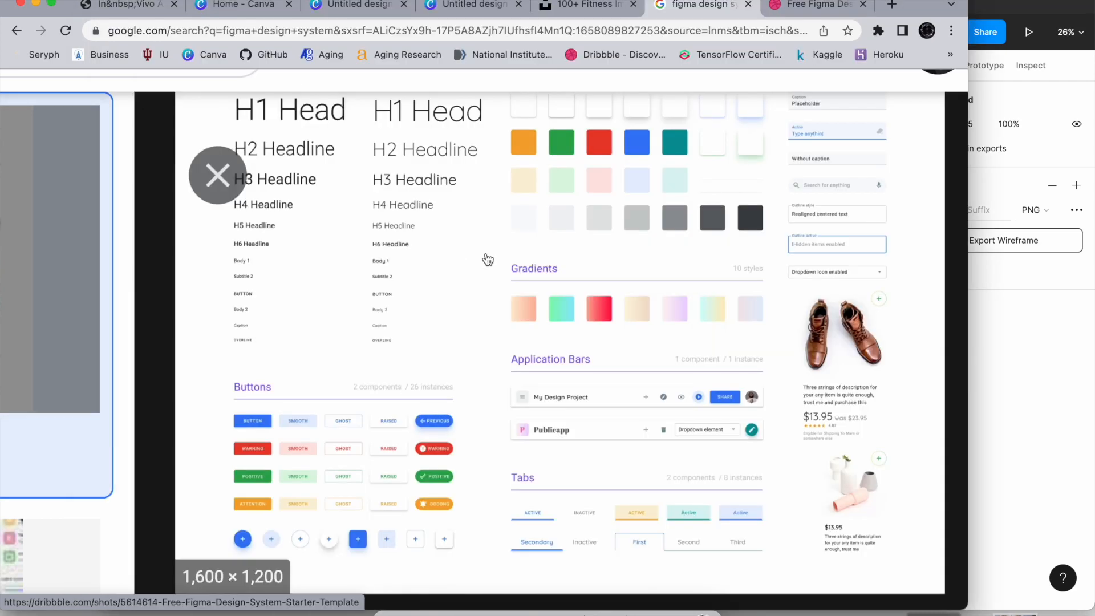
Read the Dribbble page for the Free Figma Design System Starter Template and look through the other Google Images design system results.
{"action": "scroll", "coordinate": [487, 259], "scroll_direction": "up", "scroll_amount": 5}
{"action": "scroll", "coordinate": [486, 260], "scroll_direction": "down", "scroll_amount": 5}
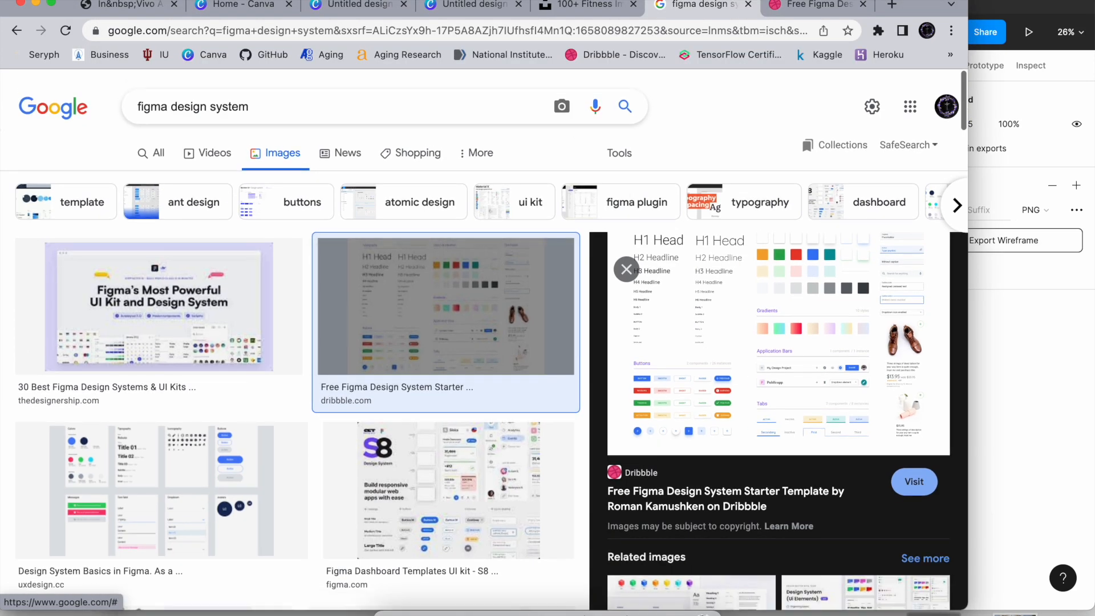
{"action": "left_click", "coordinate": [811, 6]}
{"action": "scroll", "coordinate": [403, 389], "scroll_direction": "down", "scroll_amount": 12}
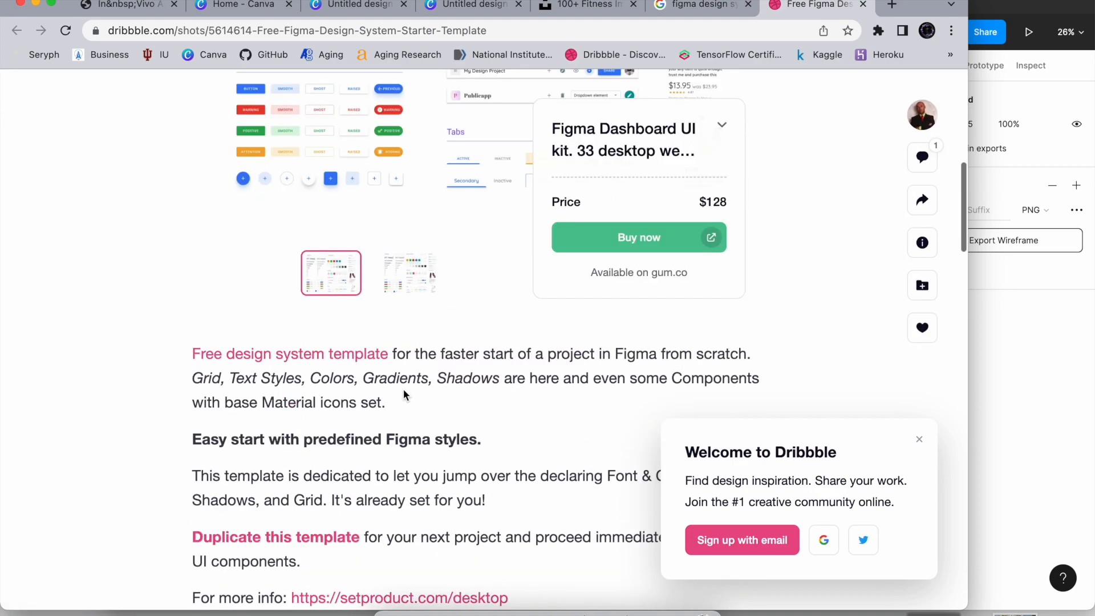
{"action": "scroll", "coordinate": [461, 264], "scroll_direction": "down", "scroll_amount": 4}
{"action": "scroll", "coordinate": [461, 263], "scroll_direction": "up", "scroll_amount": 15}
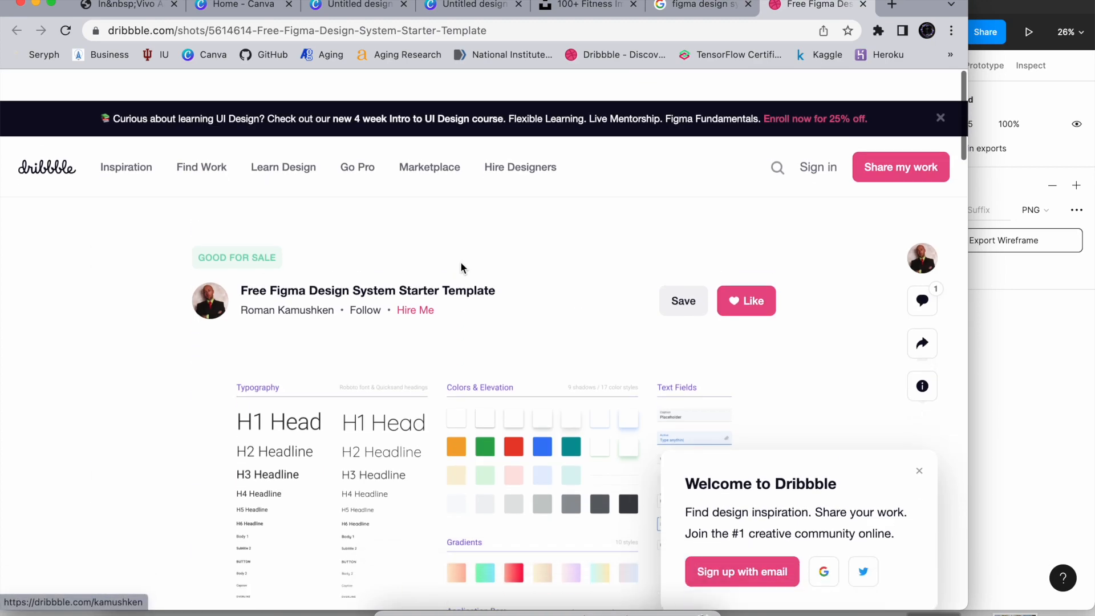
{"action": "left_click", "coordinate": [677, 6]}
{"action": "left_click", "coordinate": [191, 323]}
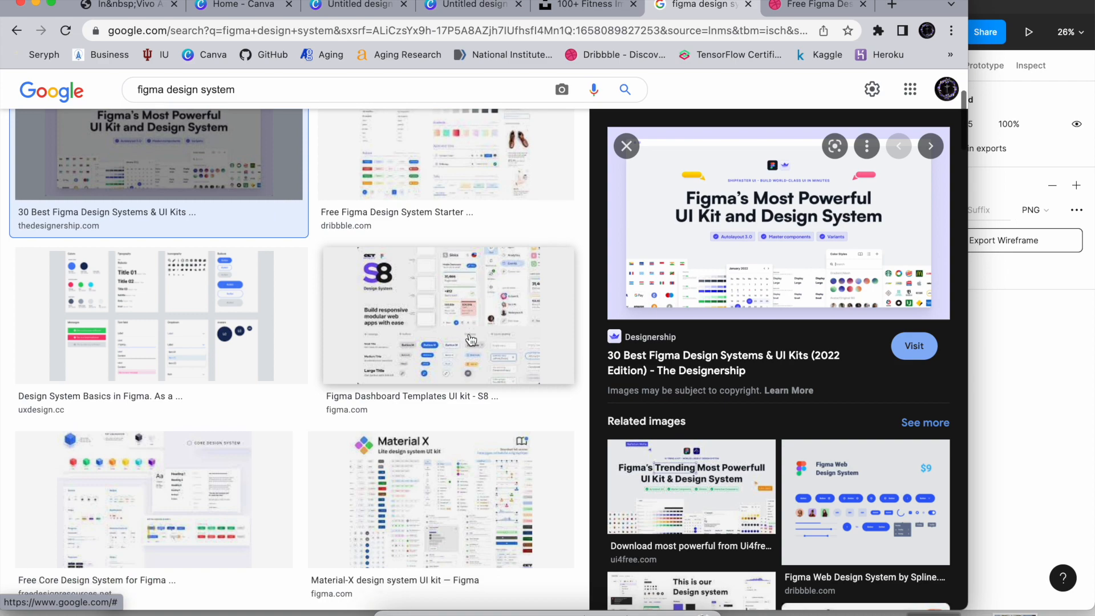
{"action": "left_click", "coordinate": [487, 324]}
{"action": "scroll", "coordinate": [743, 295], "scroll_direction": "up", "scroll_amount": 5}
{"action": "scroll", "coordinate": [743, 294], "scroll_direction": "down", "scroll_amount": 5}
Return to the Wireframe file in Figma and compare its Home and Login pages with Project 1.
{"action": "left_click", "coordinate": [1043, 315]}
{"action": "scroll", "coordinate": [690, 302], "scroll_direction": "up", "scroll_amount": 10}
{"action": "scroll", "coordinate": [690, 302], "scroll_direction": "left", "scroll_amount": 5}
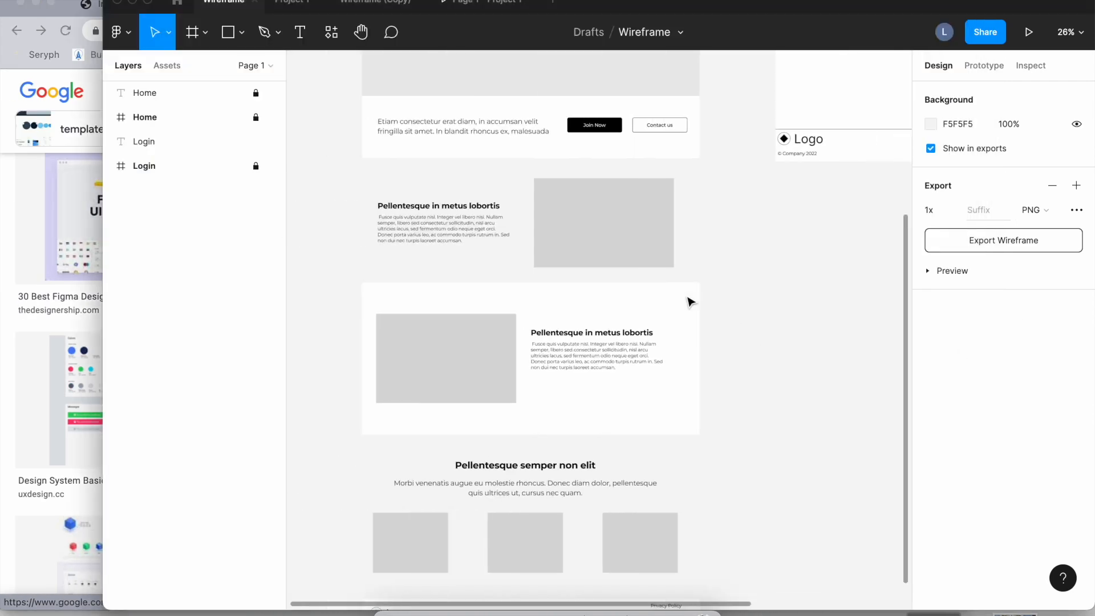
{"action": "scroll", "coordinate": [690, 303], "scroll_direction": "up", "scroll_amount": 3}
{"action": "scroll", "coordinate": [690, 301], "scroll_direction": "down", "scroll_amount": 5}
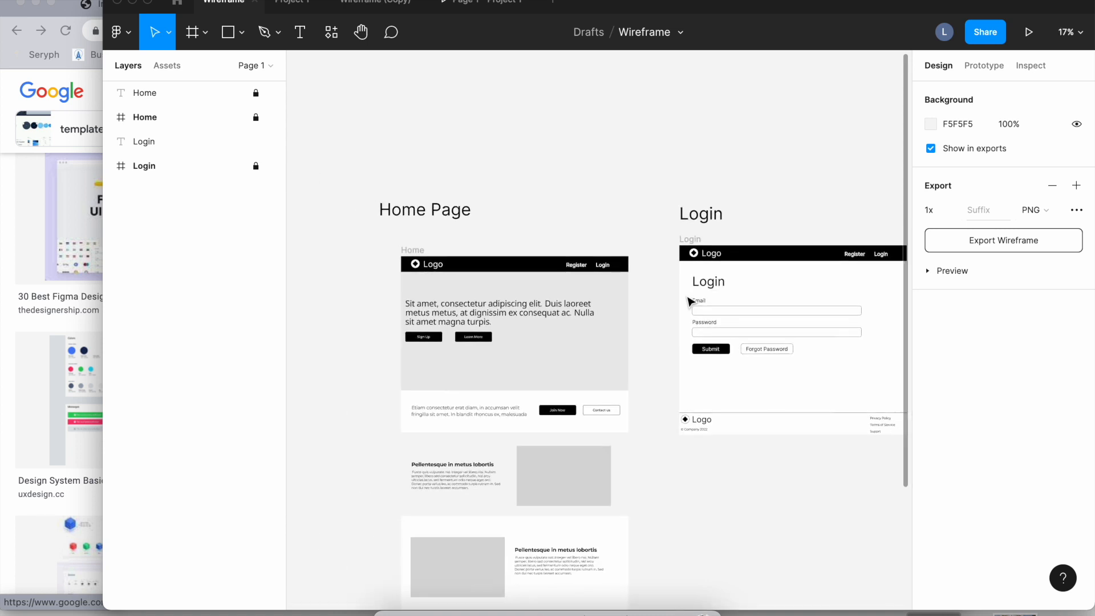
{"action": "scroll", "coordinate": [690, 302], "scroll_direction": "down", "scroll_amount": 1}
{"action": "scroll", "coordinate": [690, 303], "scroll_direction": "left", "scroll_amount": 1}
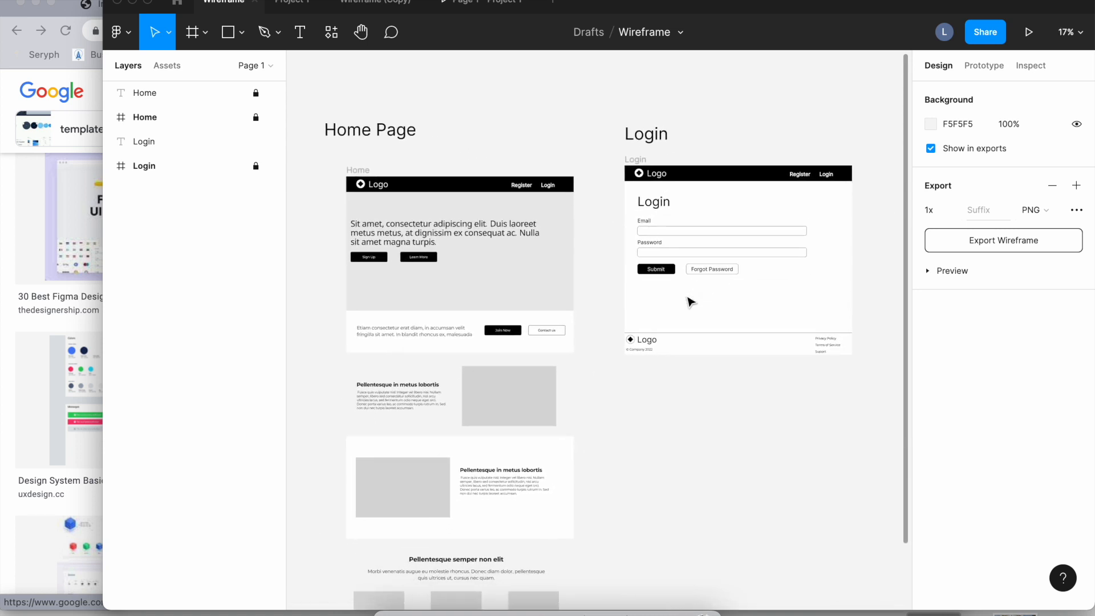
{"action": "left_click", "coordinate": [367, 4]}
{"action": "left_click", "coordinate": [296, 3]}
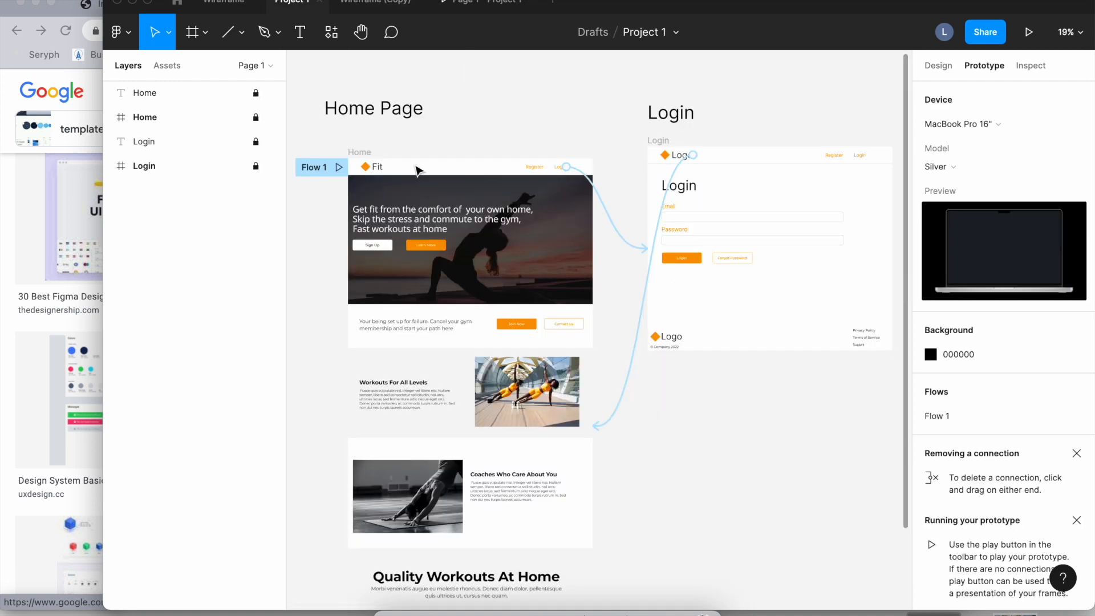
{"action": "left_click", "coordinate": [223, 2]}
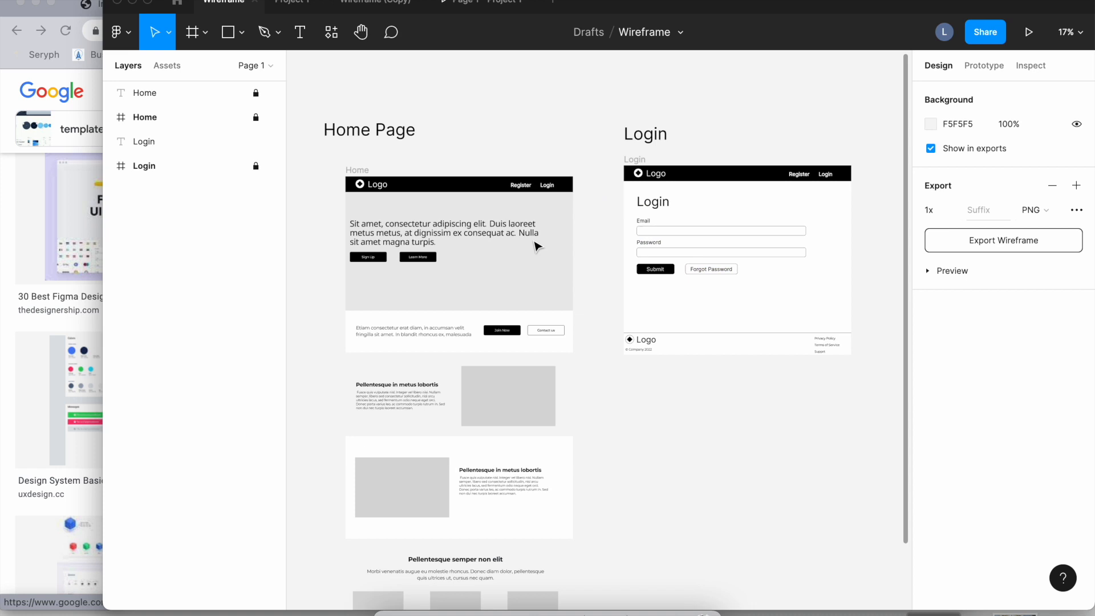
{"action": "scroll", "coordinate": [536, 245], "scroll_direction": "down", "scroll_amount": 4}
{"action": "scroll", "coordinate": [536, 246], "scroll_direction": "right", "scroll_amount": 4}
{"action": "scroll", "coordinate": [536, 246], "scroll_direction": "left", "scroll_amount": 2}
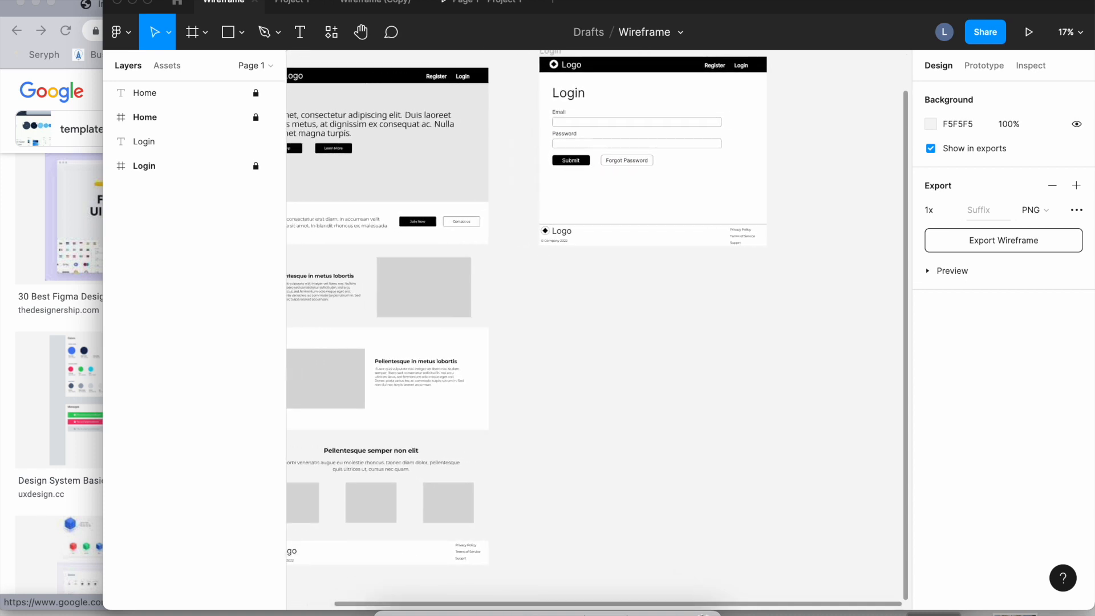
Review Project 1's Home and Login pages down to the footer, ending at the empty canvas beyond the Login frame.
{"action": "left_click", "coordinate": [292, 2]}
{"action": "scroll", "coordinate": [572, 246], "scroll_direction": "left", "scroll_amount": 2}
{"action": "scroll", "coordinate": [573, 247], "scroll_direction": "down", "scroll_amount": 1}
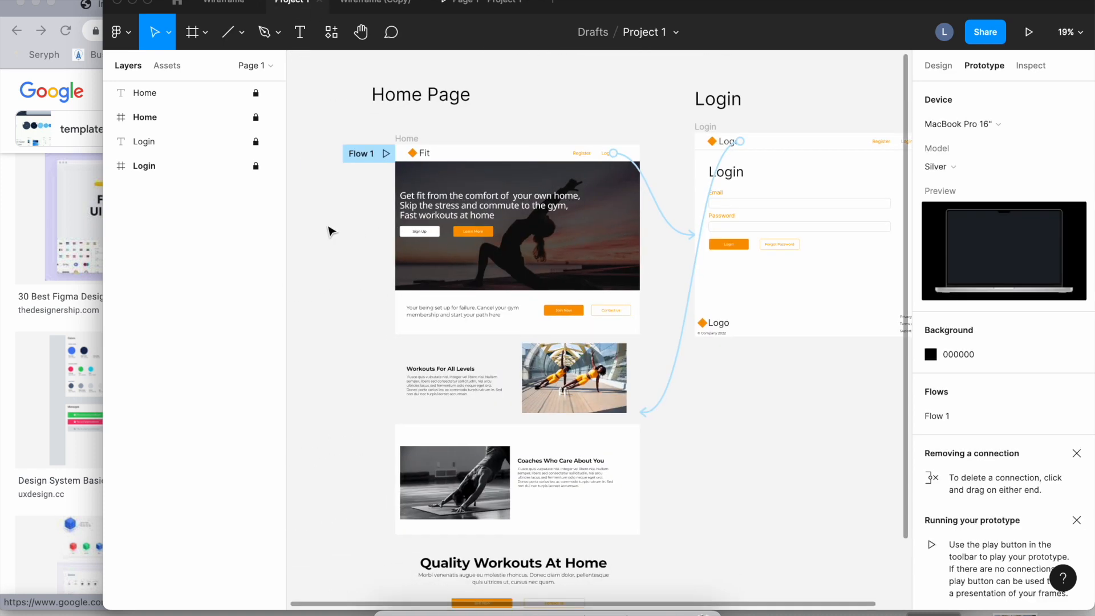
{"action": "scroll", "coordinate": [454, 343], "scroll_direction": "up", "scroll_amount": 1}
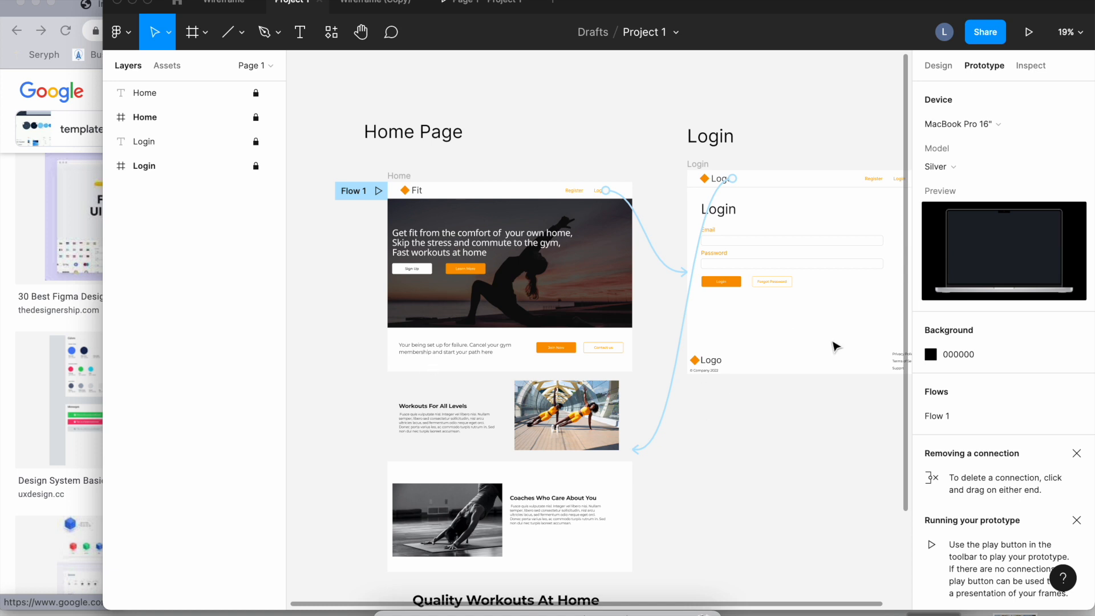
{"action": "scroll", "coordinate": [552, 296], "scroll_direction": "down", "scroll_amount": 5}
{"action": "scroll", "coordinate": [552, 296], "scroll_direction": "right", "scroll_amount": 2}
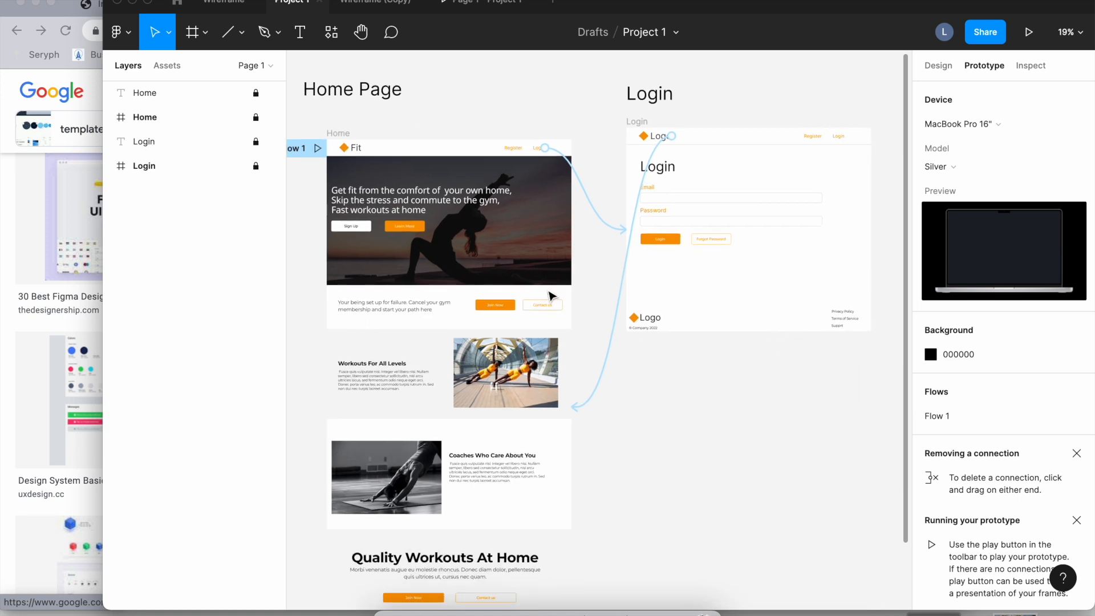
{"action": "scroll", "coordinate": [553, 296], "scroll_direction": "down", "scroll_amount": 1}
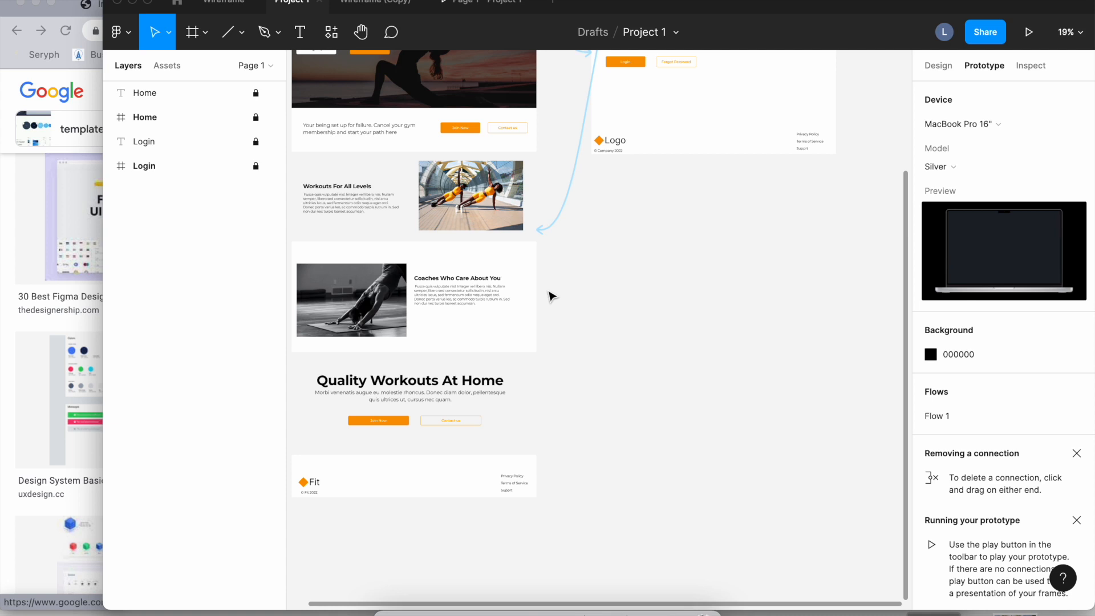
{"action": "scroll", "coordinate": [553, 296], "scroll_direction": "up", "scroll_amount": 2}
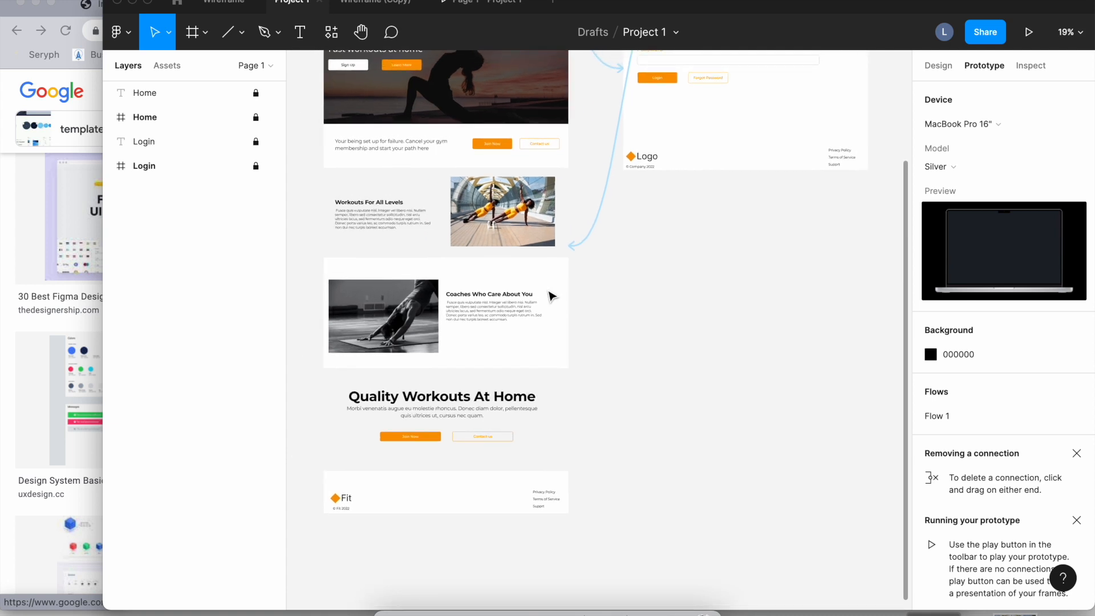
{"action": "scroll", "coordinate": [552, 296], "scroll_direction": "up", "scroll_amount": 3}
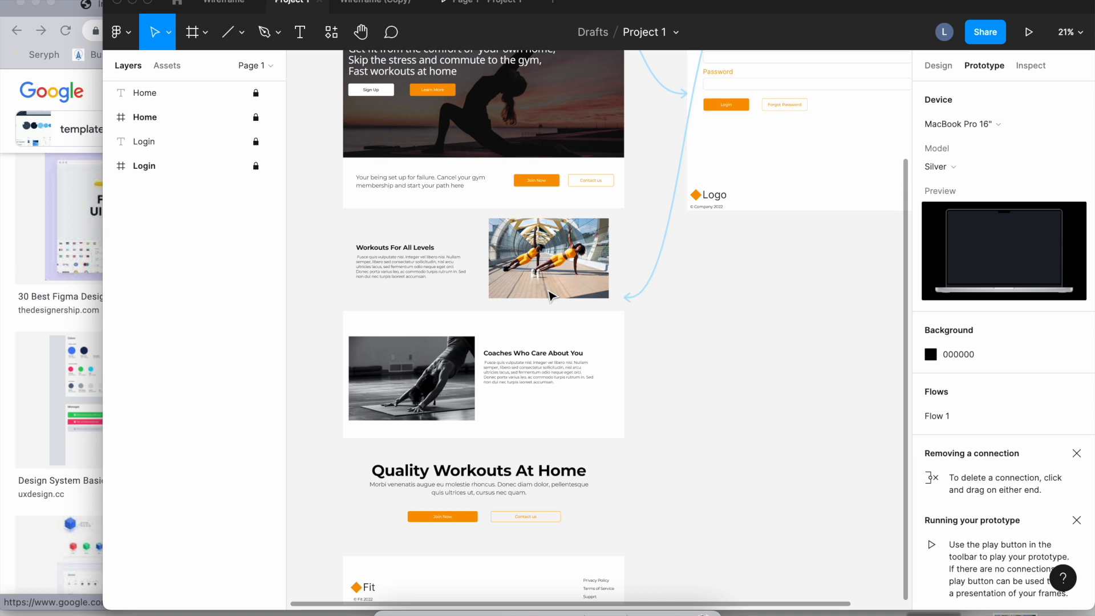
{"action": "scroll", "coordinate": [578, 205], "scroll_direction": "right", "scroll_amount": 5}
{"action": "scroll", "coordinate": [578, 206], "scroll_direction": "up", "scroll_amount": 3}
{"action": "scroll", "coordinate": [578, 205], "scroll_direction": "right", "scroll_amount": 7}
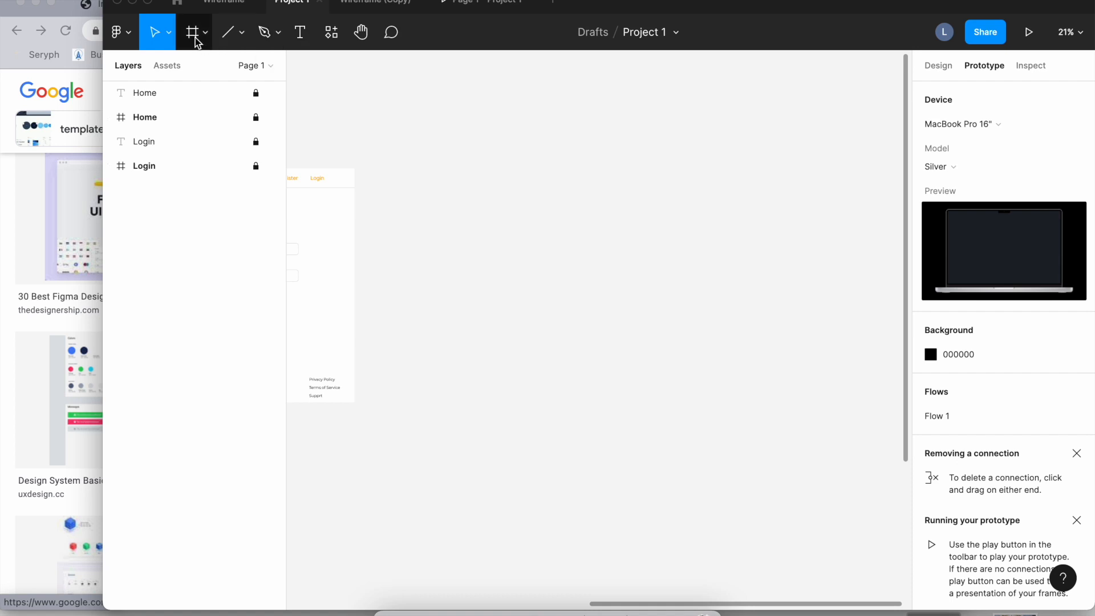
{"action": "key", "text": "f"}
{"action": "left_click", "coordinate": [452, 148]}
{"action": "key", "text": "Delete"}
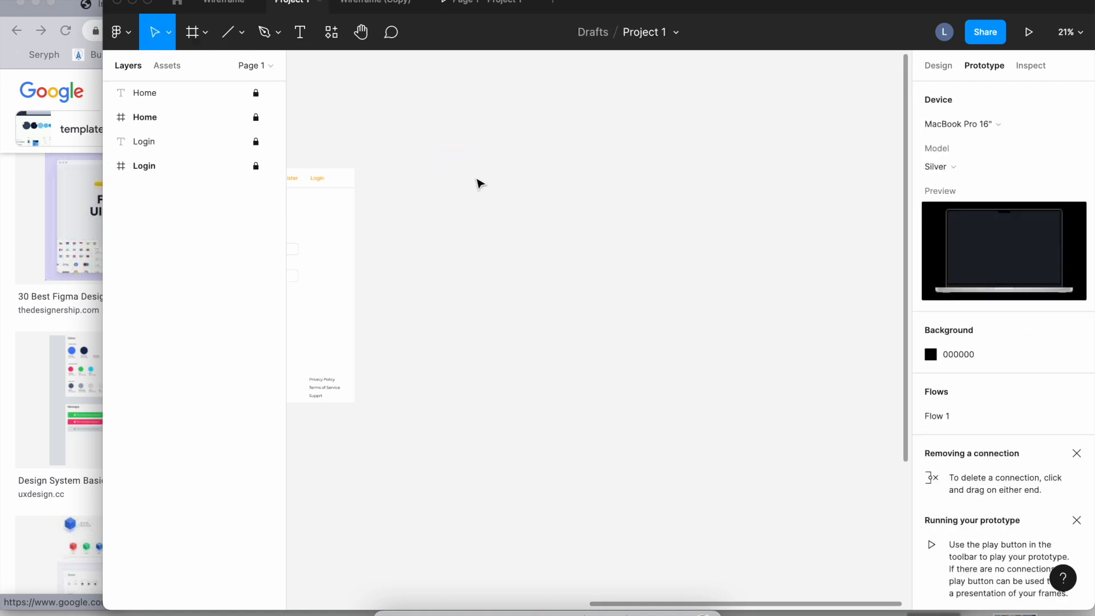
{"action": "left_click", "coordinate": [197, 33]}
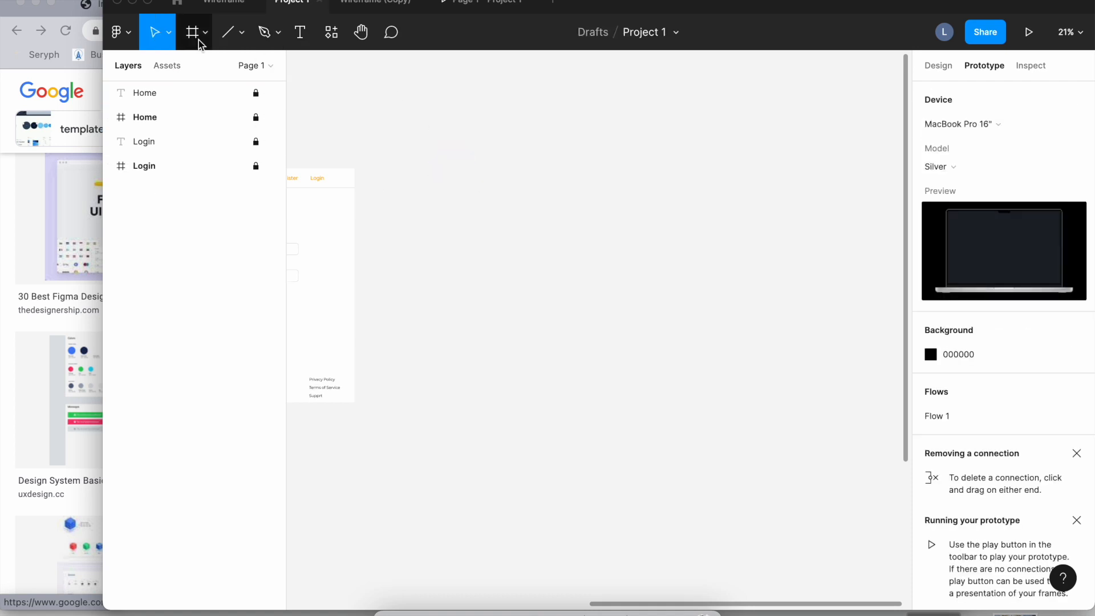
{"action": "left_click", "coordinate": [497, 166]}
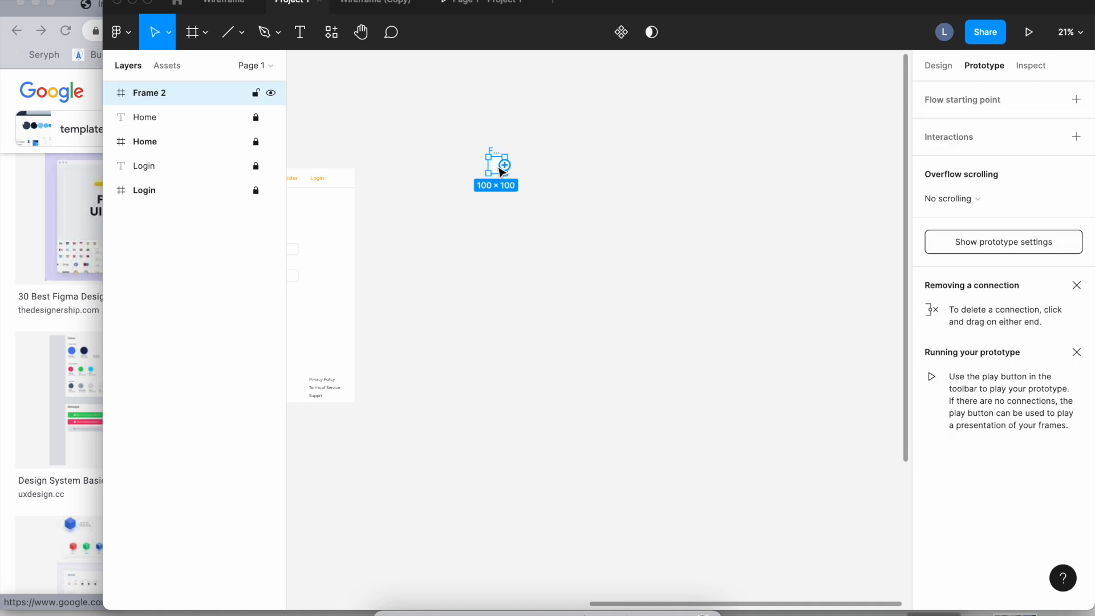
{"action": "key", "text": "Delete"}
Add a MacBook Pro 14" preset frame on Project 1's empty canvas beyond the Login page.
{"action": "key", "text": "f"}
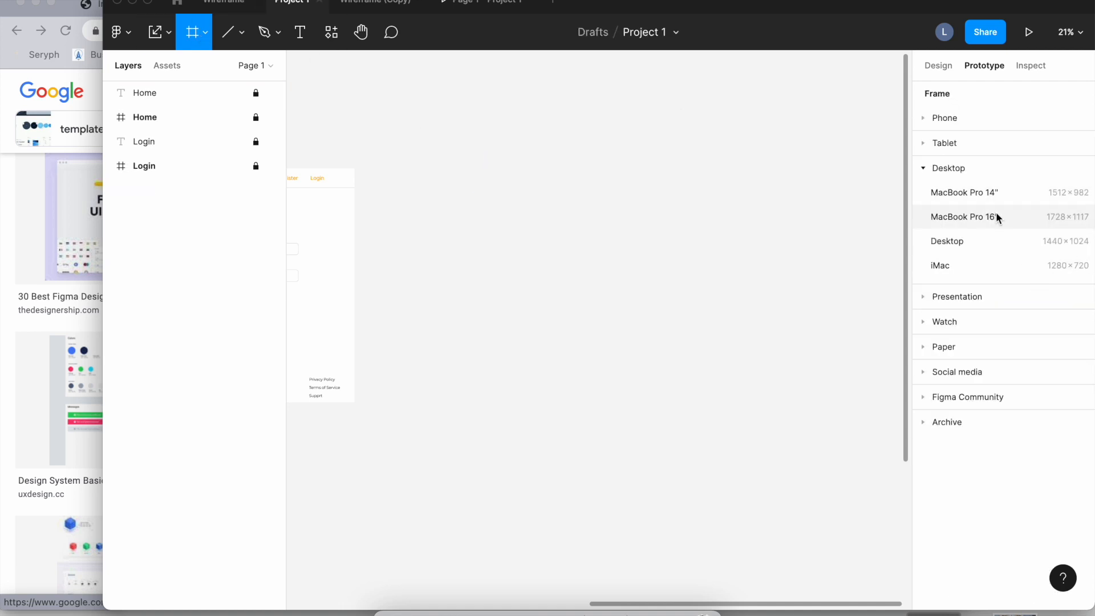
{"action": "left_click", "coordinate": [963, 192]}
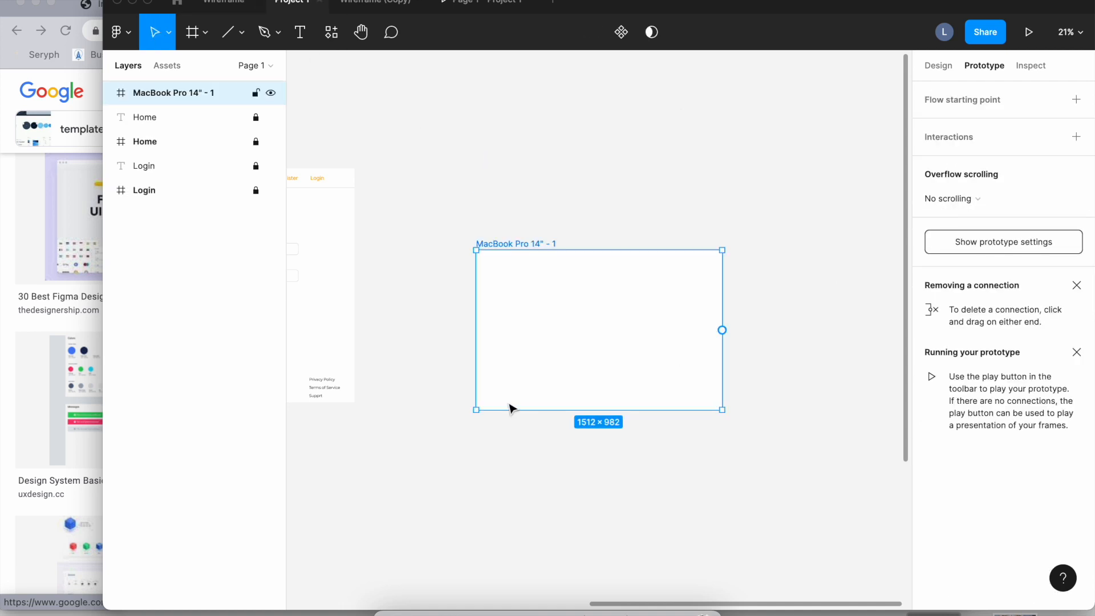
Duplicate the blank MacBook Pro 14" frame and place the copy directly beneath the original.
{"action": "key", "text": "super+c"}
{"action": "key", "text": "super+v"}
{"action": "left_click_drag", "start_coordinate": [740, 404], "coordinate": [513, 506]}
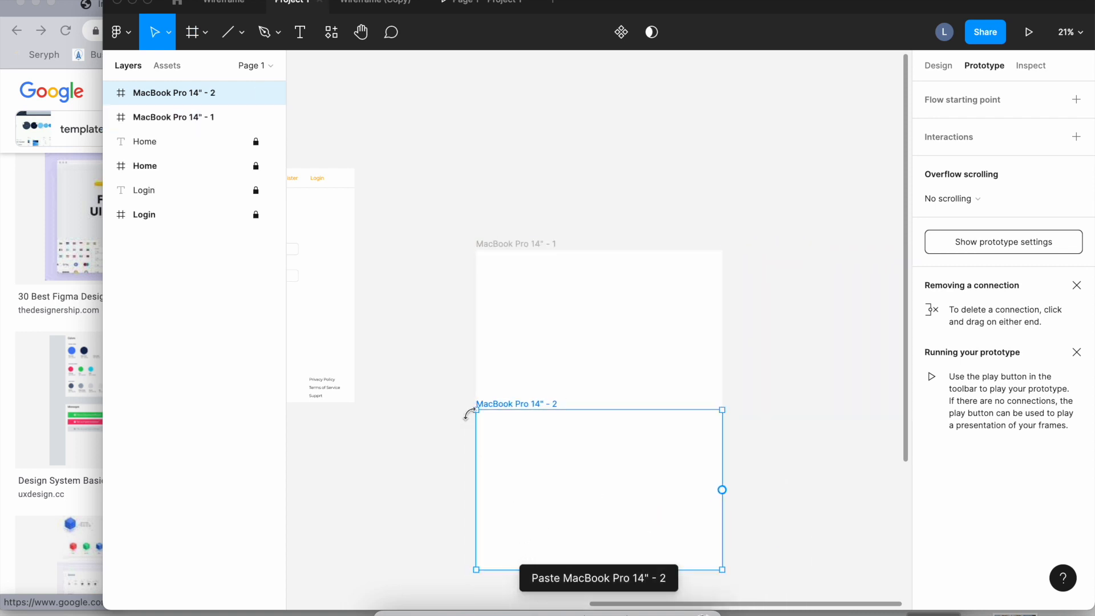
{"action": "left_click", "coordinate": [525, 378]}
Look over Project 1's Login page, the Wireframe file's pages, the Project 1 prototype presentation and the Wireframe (Copy) canvas.
{"action": "scroll", "coordinate": [494, 381], "scroll_direction": "left", "scroll_amount": 10}
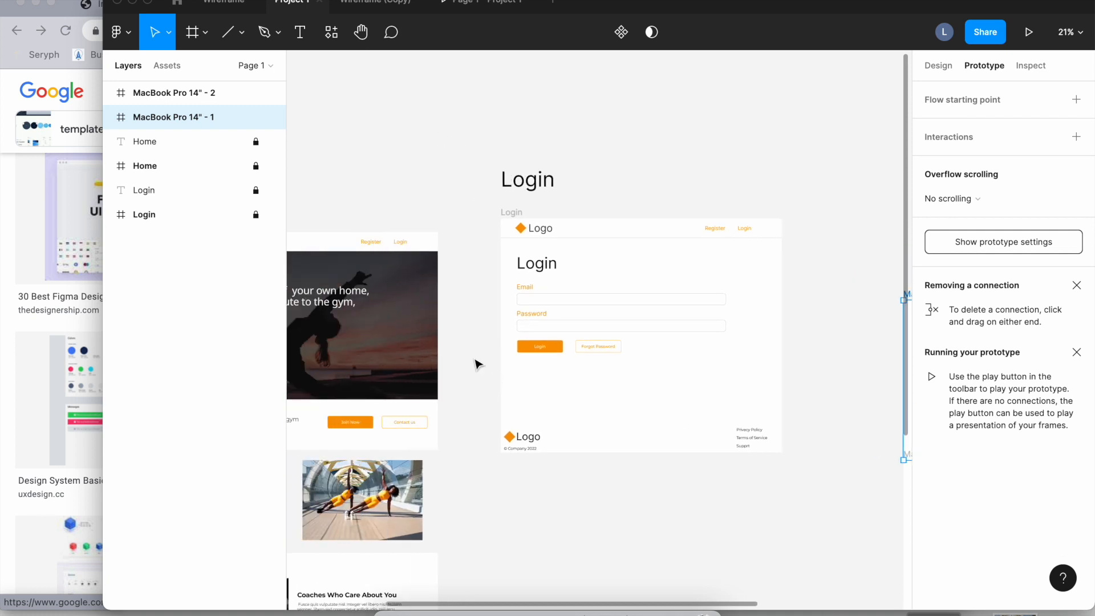
{"action": "left_click", "coordinate": [226, 1]}
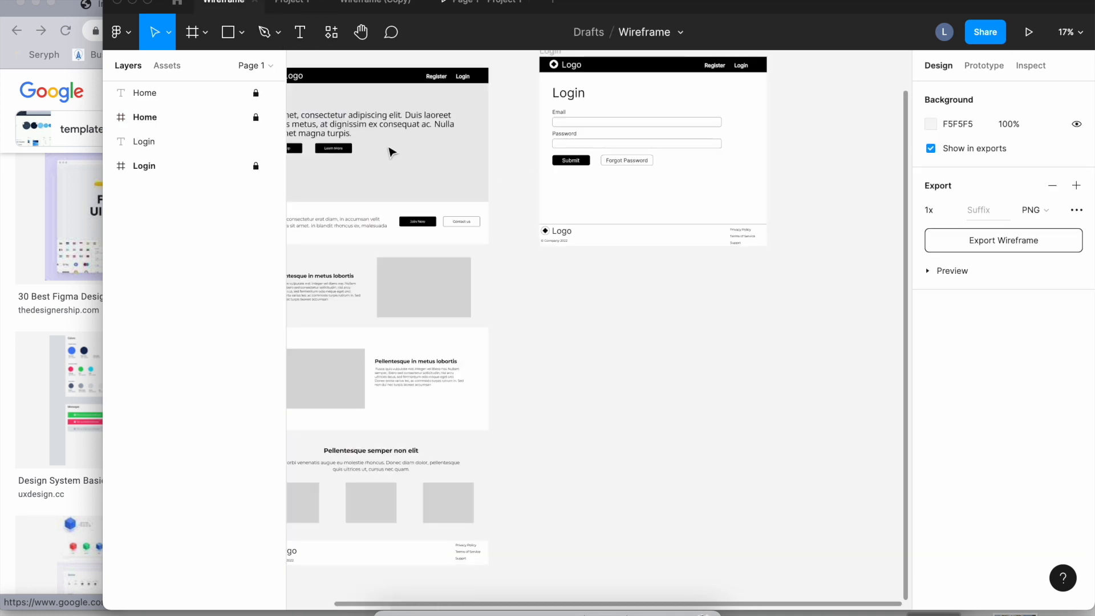
{"action": "scroll", "coordinate": [488, 122], "scroll_direction": "right", "scroll_amount": 3}
{"action": "scroll", "coordinate": [428, 182], "scroll_direction": "left", "scroll_amount": 5}
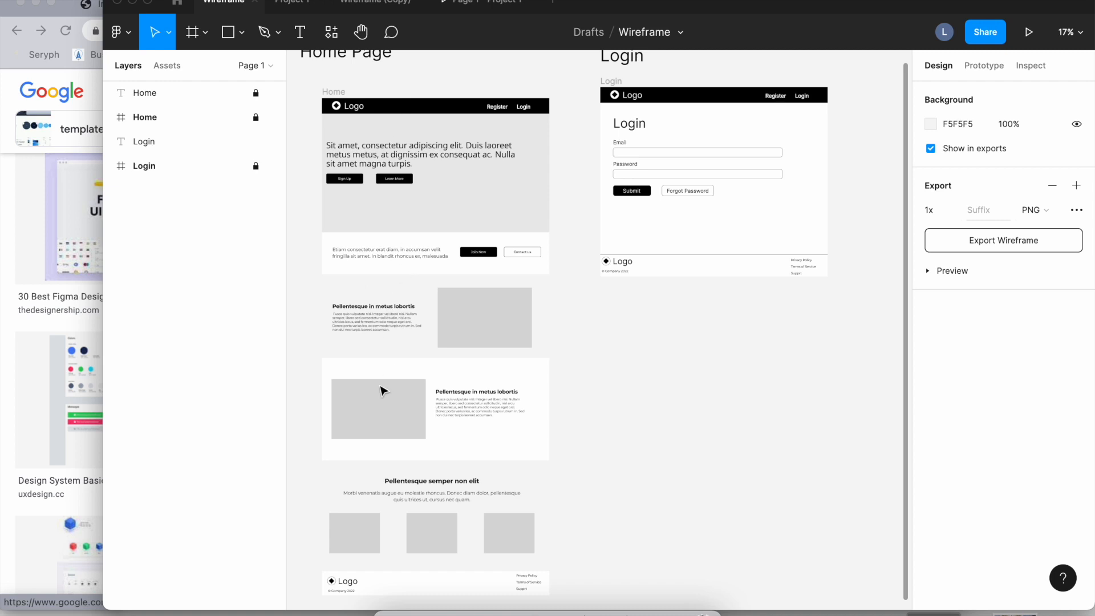
{"action": "left_click", "coordinate": [465, 2]}
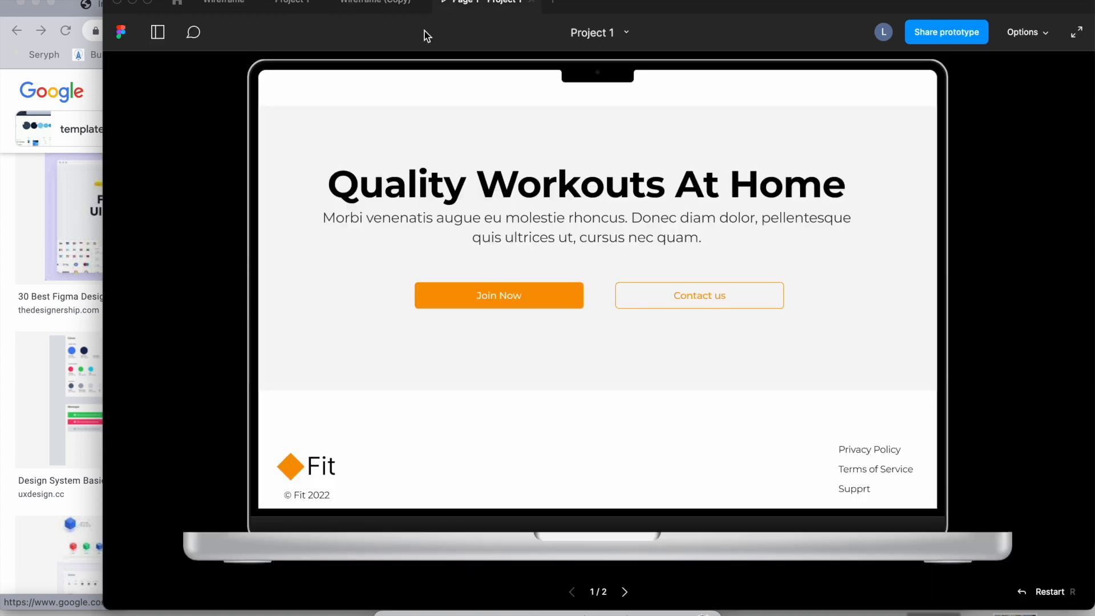
{"action": "left_click", "coordinate": [385, 3]}
{"action": "scroll", "coordinate": [738, 273], "scroll_direction": "right", "scroll_amount": 15}
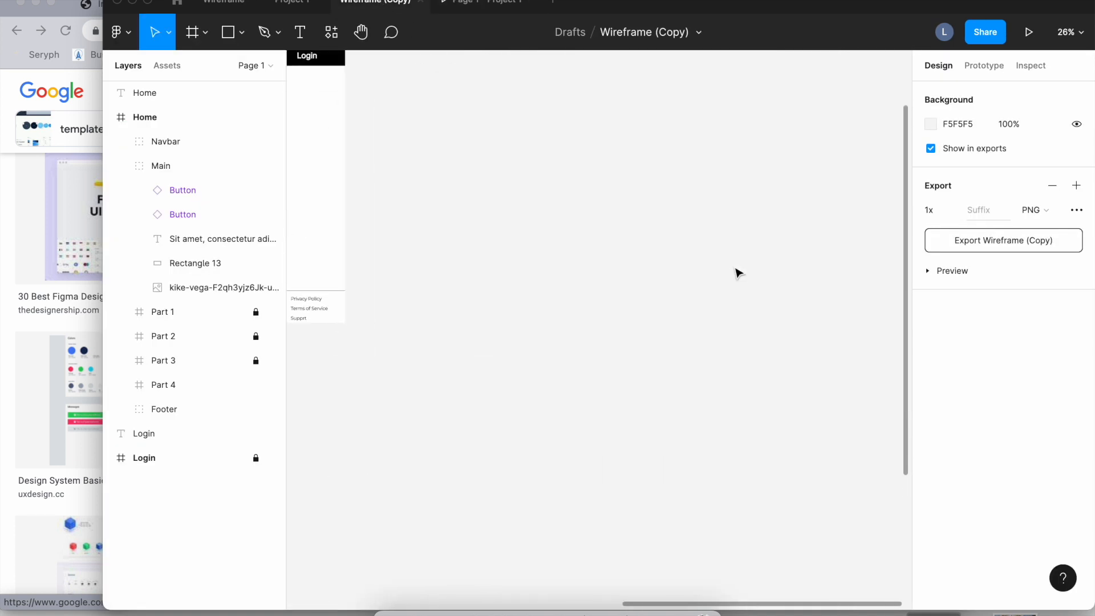
Return to Project 1 and delete both blank MacBook Pro 14" frames beyond the Login page.
{"action": "left_click", "coordinate": [293, 3]}
{"action": "scroll", "coordinate": [757, 268], "scroll_direction": "right", "scroll_amount": 6}
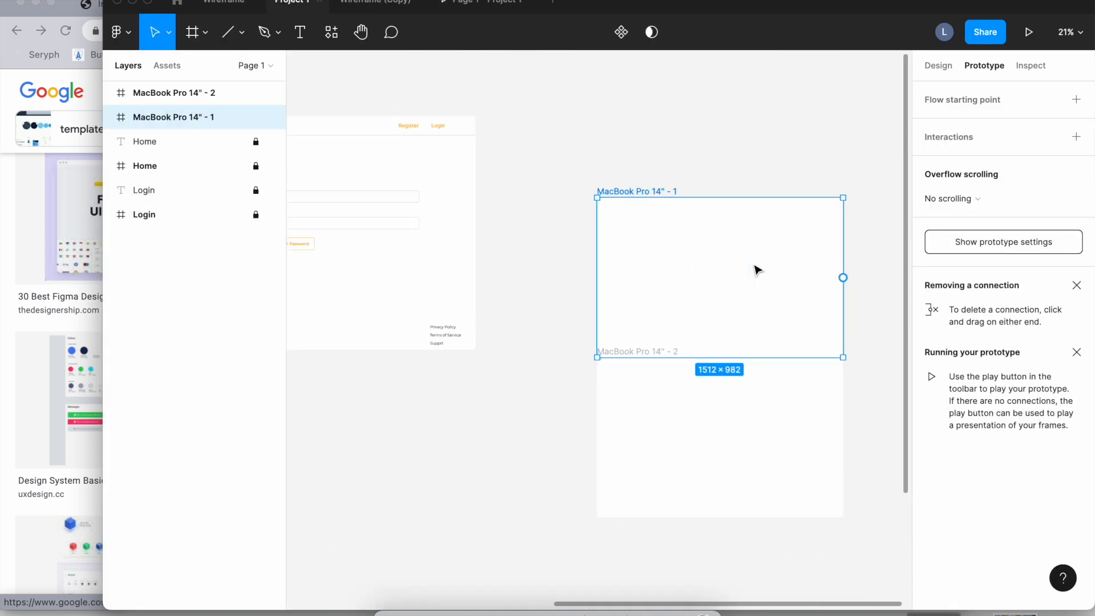
{"action": "key", "text": "BackSpace"}
{"action": "left_click", "coordinate": [706, 377]}
{"action": "key", "text": "BackSpace"}
{"action": "scroll", "coordinate": [525, 279], "scroll_direction": "left", "scroll_amount": 10}
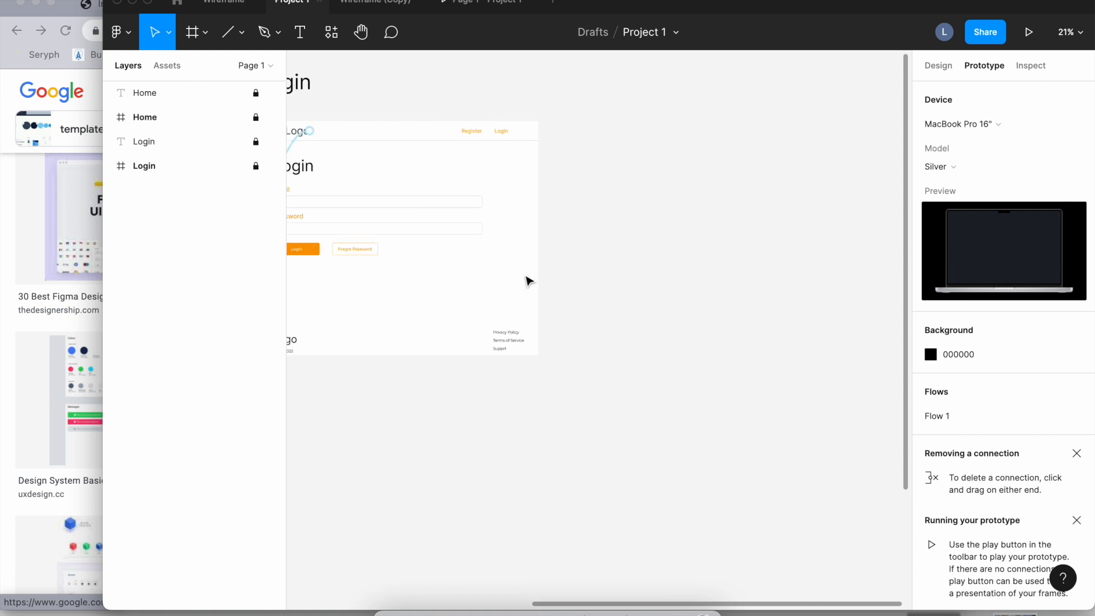
Open the interaction details of the prototype connection running from the Home page's Login link to the Login frame.
{"action": "scroll", "coordinate": [529, 280], "scroll_direction": "left", "scroll_amount": 5}
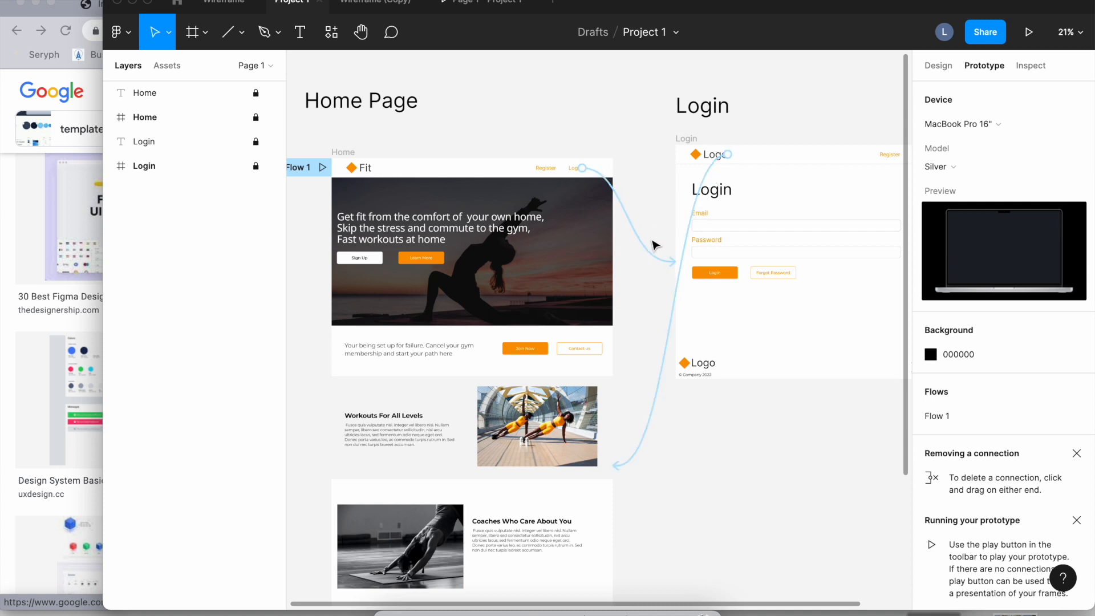
{"action": "scroll", "coordinate": [627, 268], "scroll_direction": "right", "scroll_amount": 5}
{"action": "scroll", "coordinate": [434, 299], "scroll_direction": "down", "scroll_amount": 1}
{"action": "scroll", "coordinate": [434, 299], "scroll_direction": "left", "scroll_amount": 1}
{"action": "left_click", "coordinate": [452, 252]}
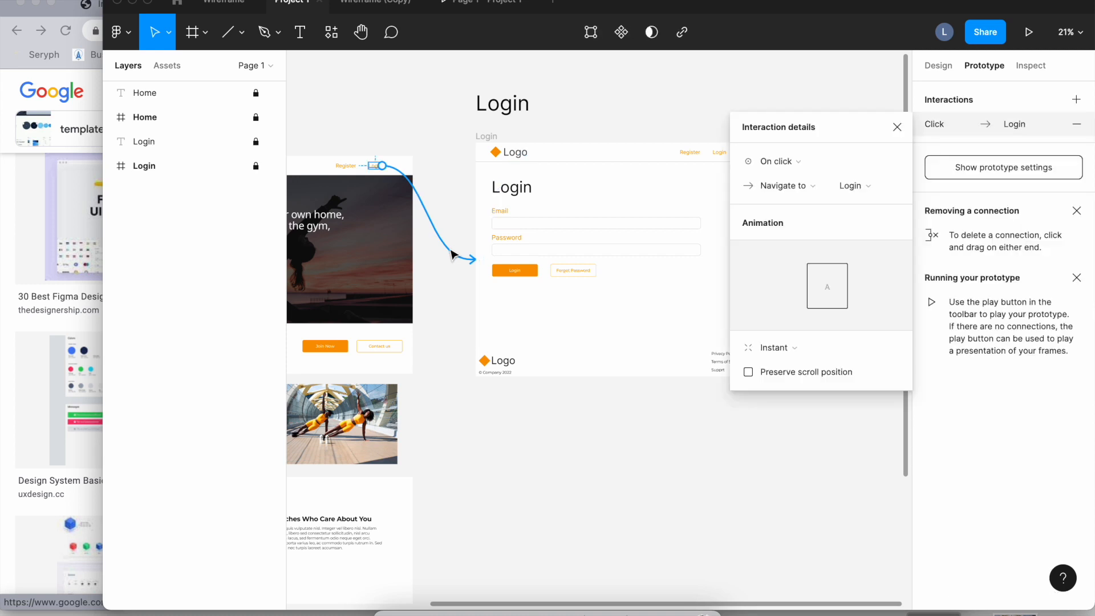